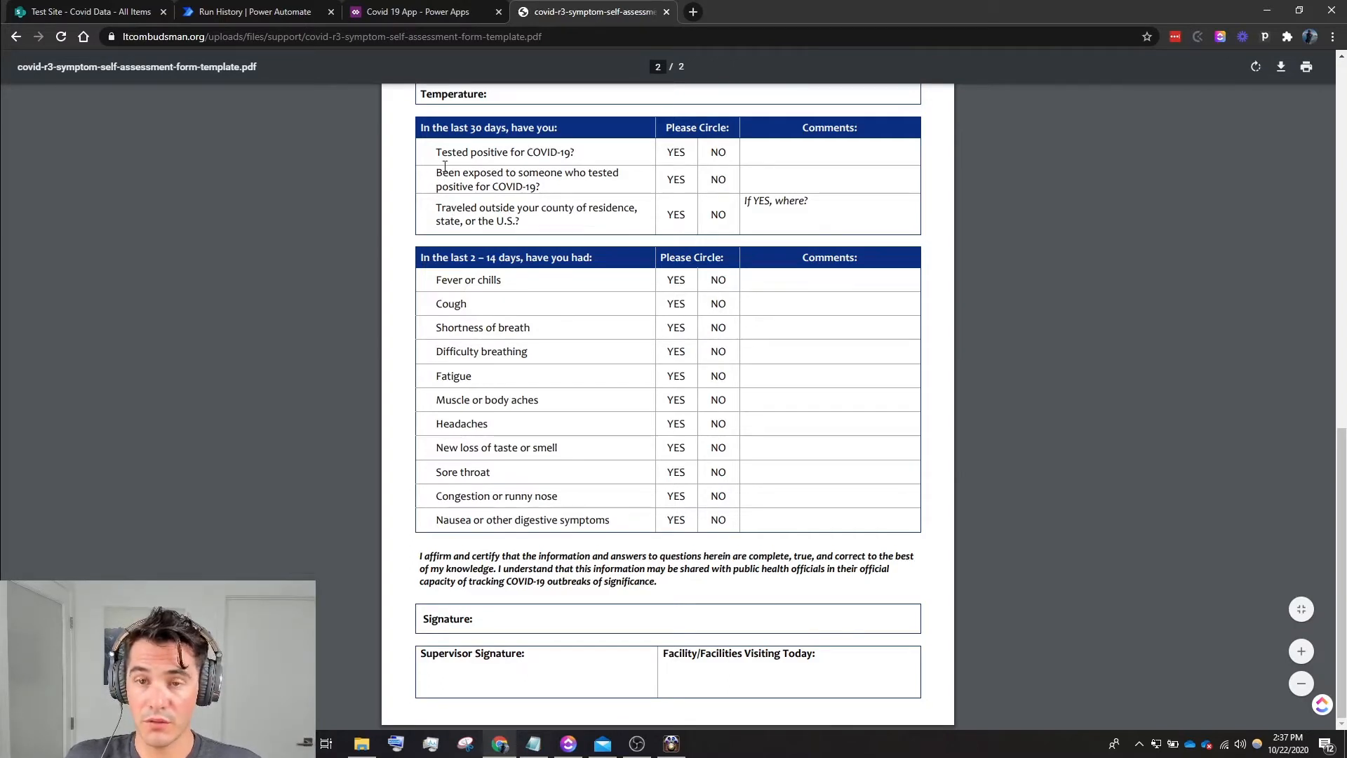
- In the SharePoint Covid Data list, examine the column settings and choices of the "Tested positive for COVID-19?" column, leaving them unsaved
{"action": "left_click", "coordinate": [64, 12]}
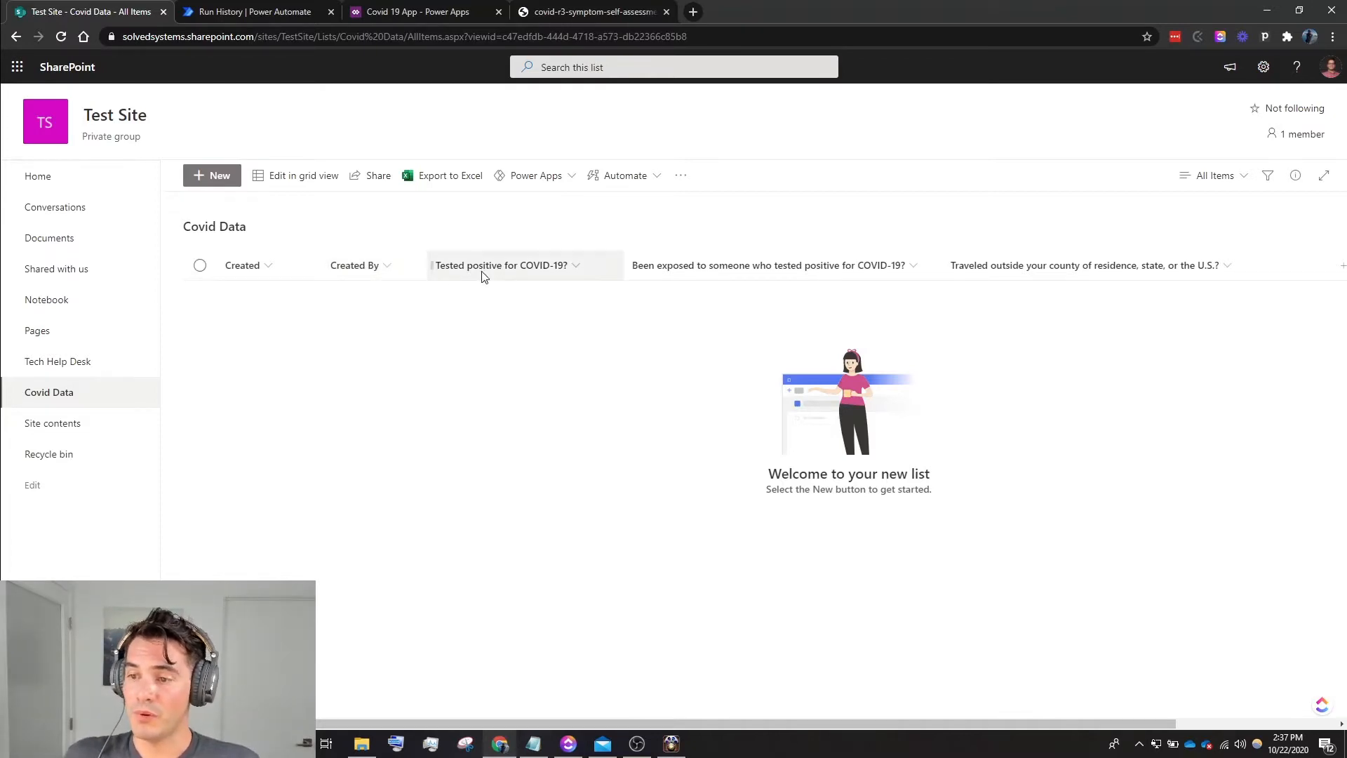
{"action": "left_click", "coordinate": [565, 267]}
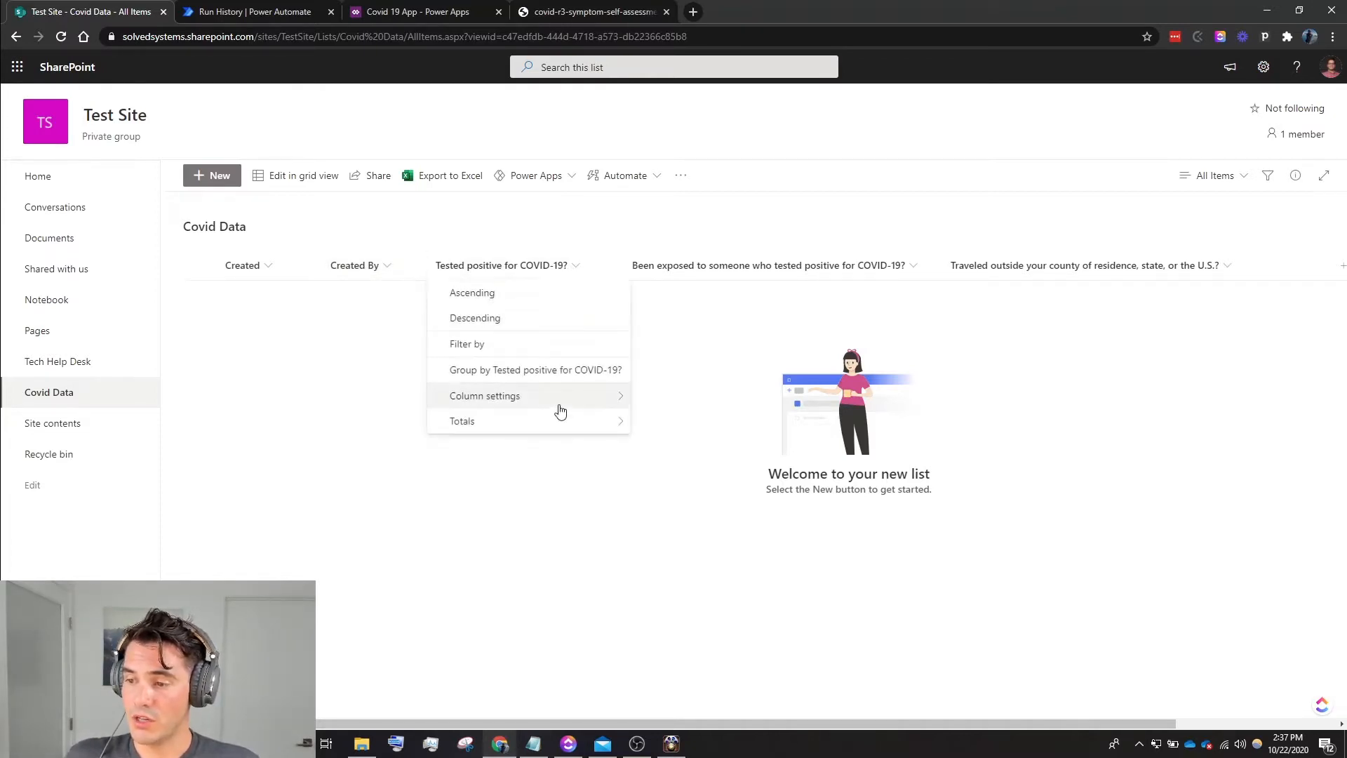
{"action": "mouse_move", "coordinate": [561, 405]}
{"action": "left_click", "coordinate": [656, 400]}
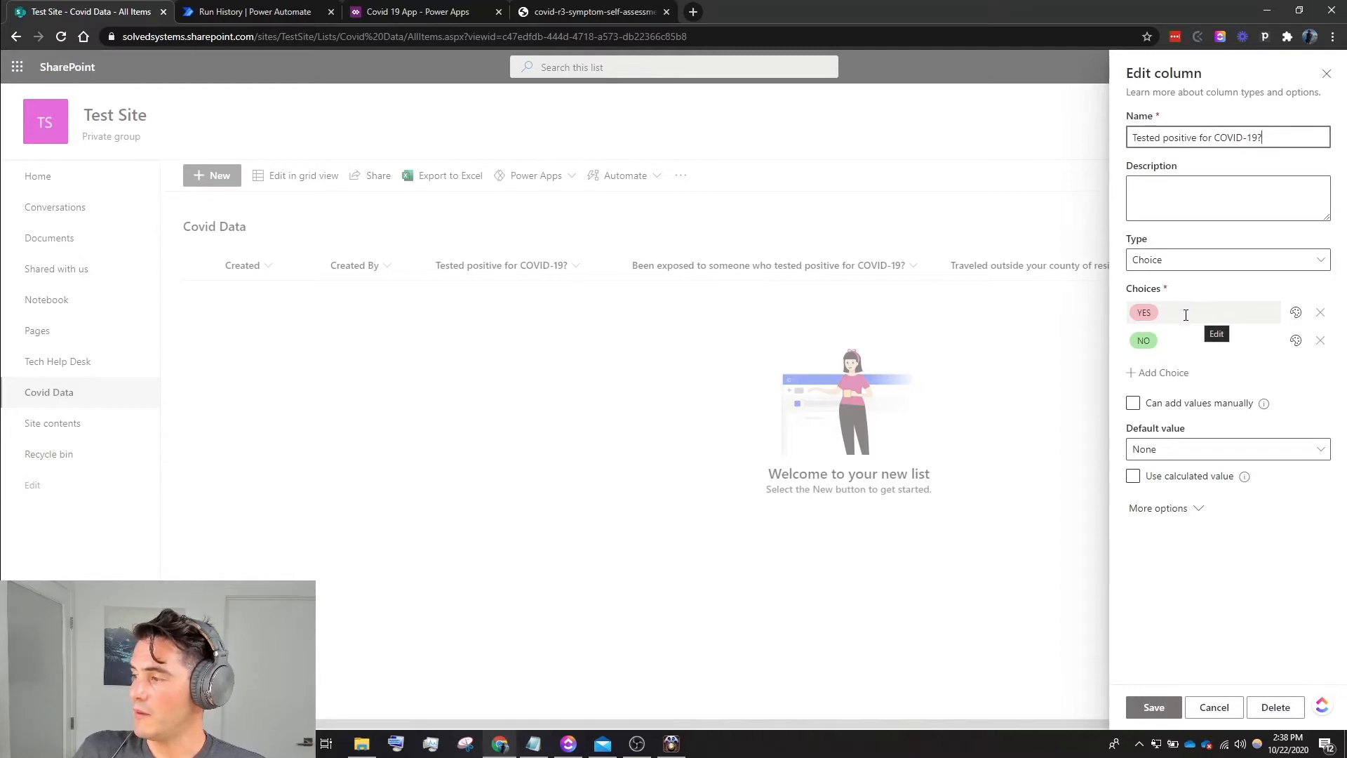
{"action": "left_click", "coordinate": [1185, 315]}
{"action": "left_click", "coordinate": [1185, 340]}
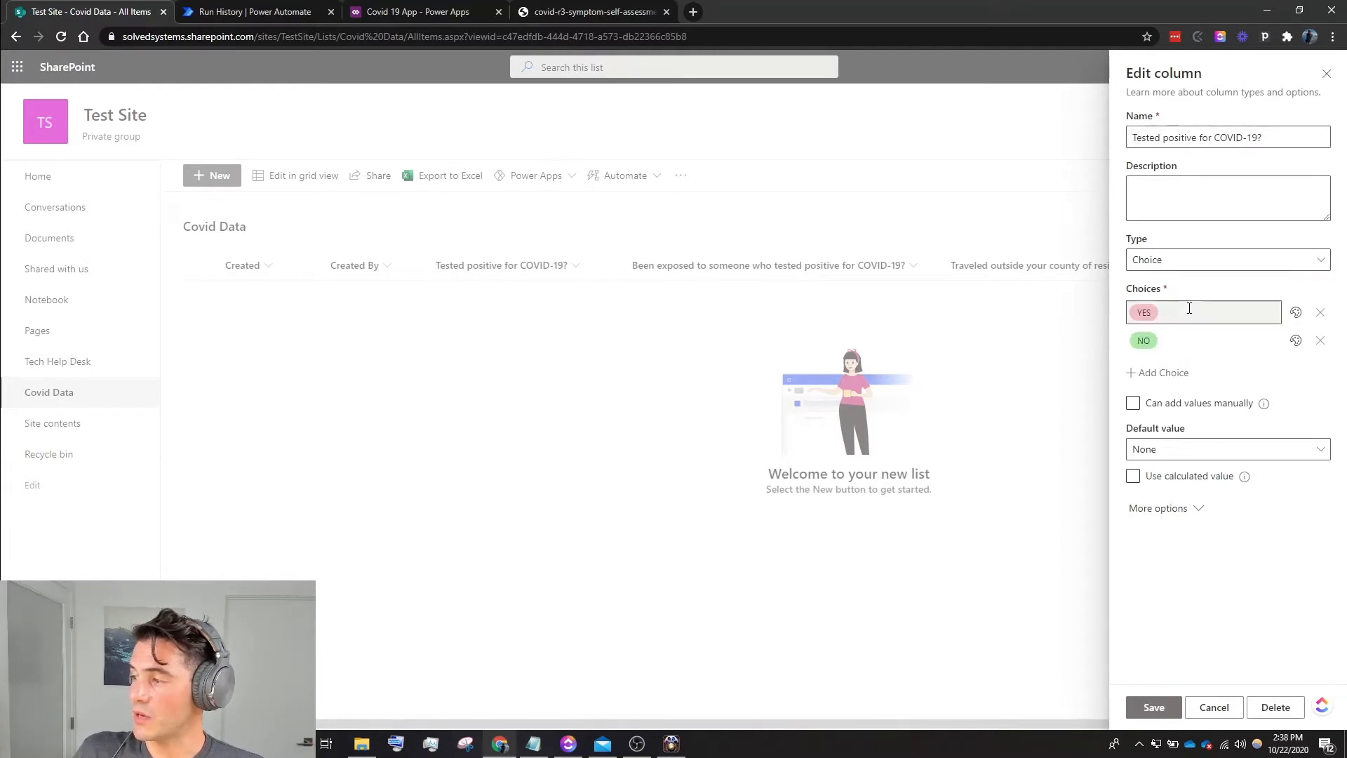
{"action": "left_click", "coordinate": [1188, 309]}
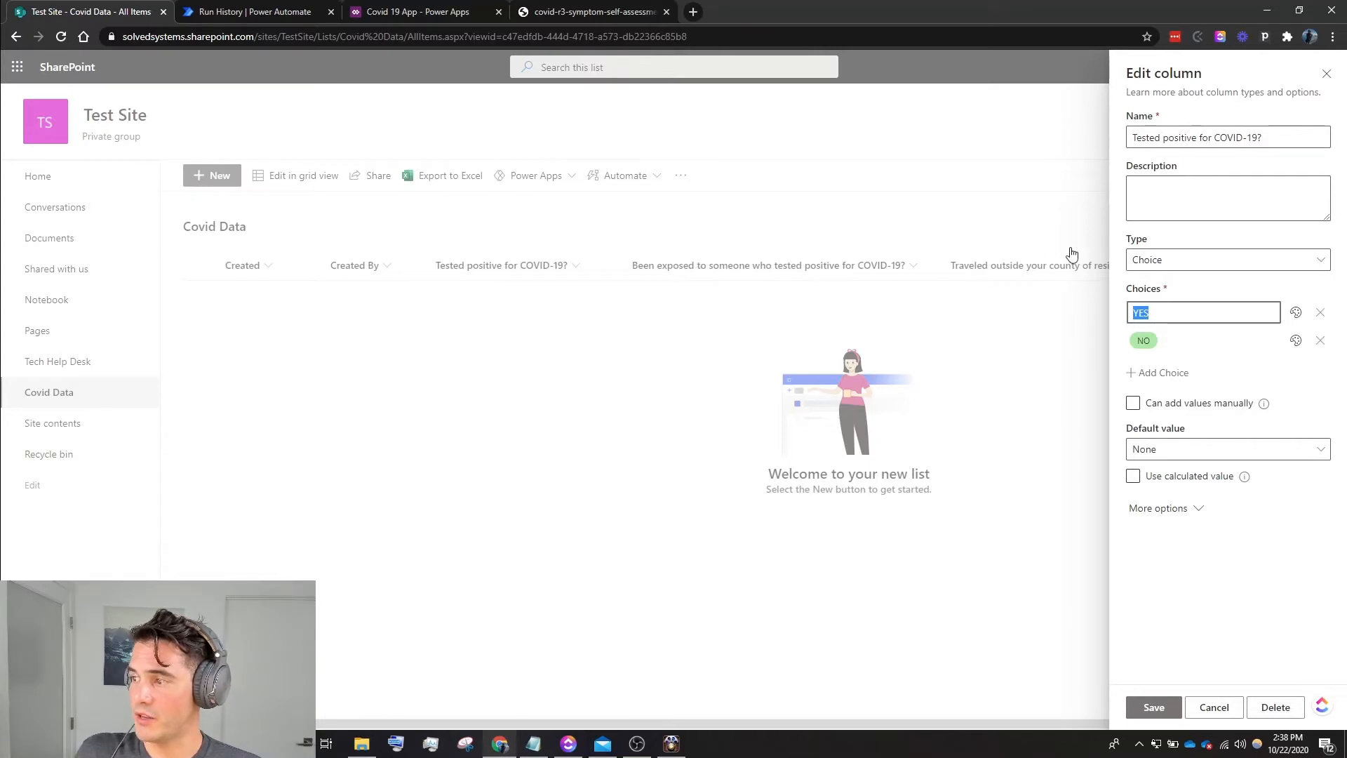
{"action": "left_click", "coordinate": [1328, 74]}
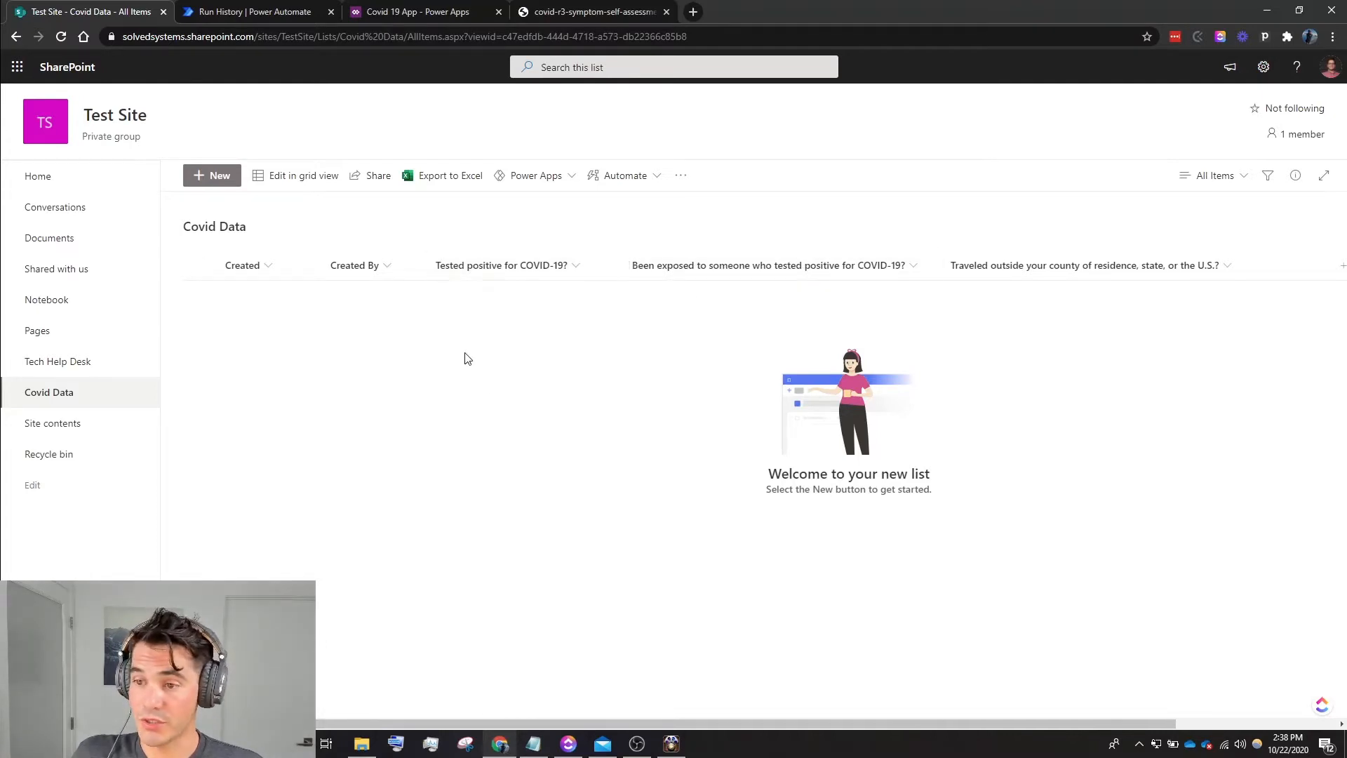
- Switch to the Covid 19 App in Power Apps and review its connected data source and available connectors
{"action": "left_click", "coordinate": [430, 14]}
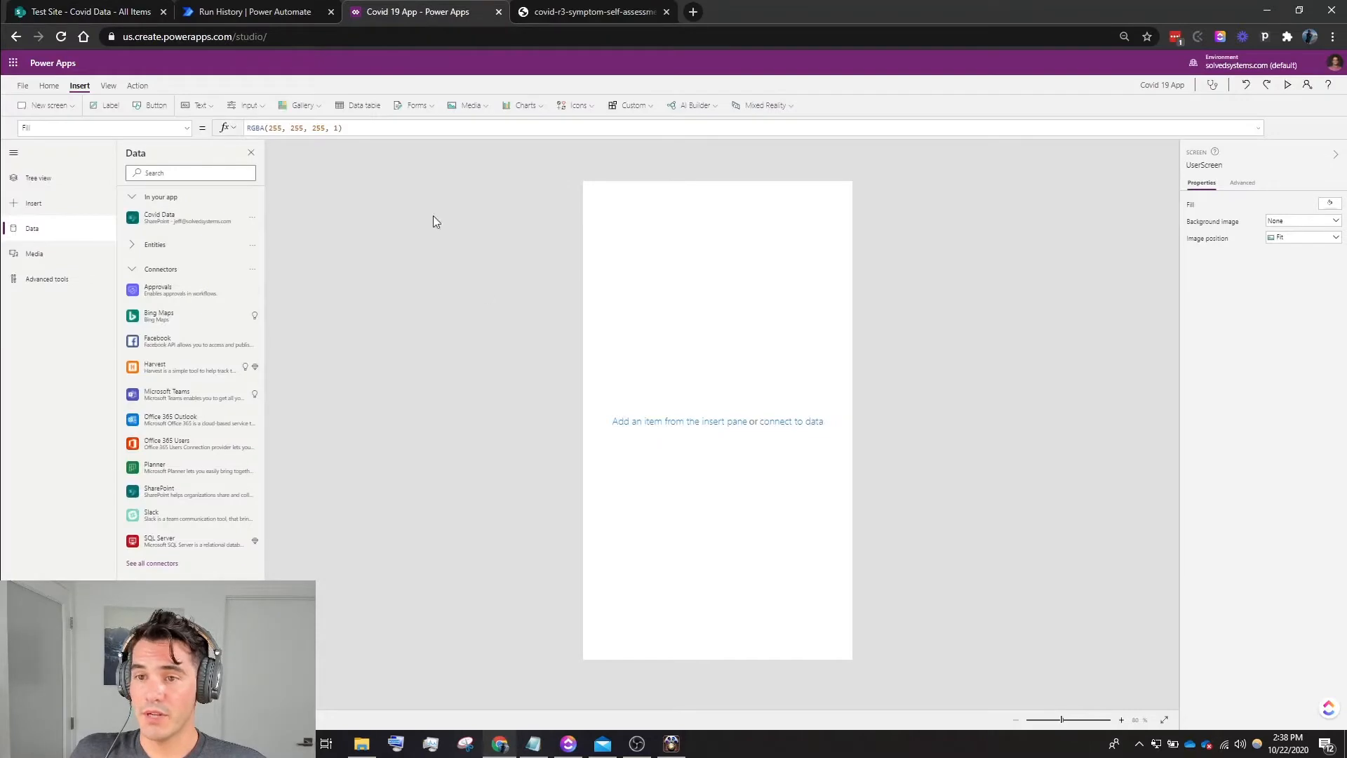
{"action": "mouse_move", "coordinate": [179, 214]}
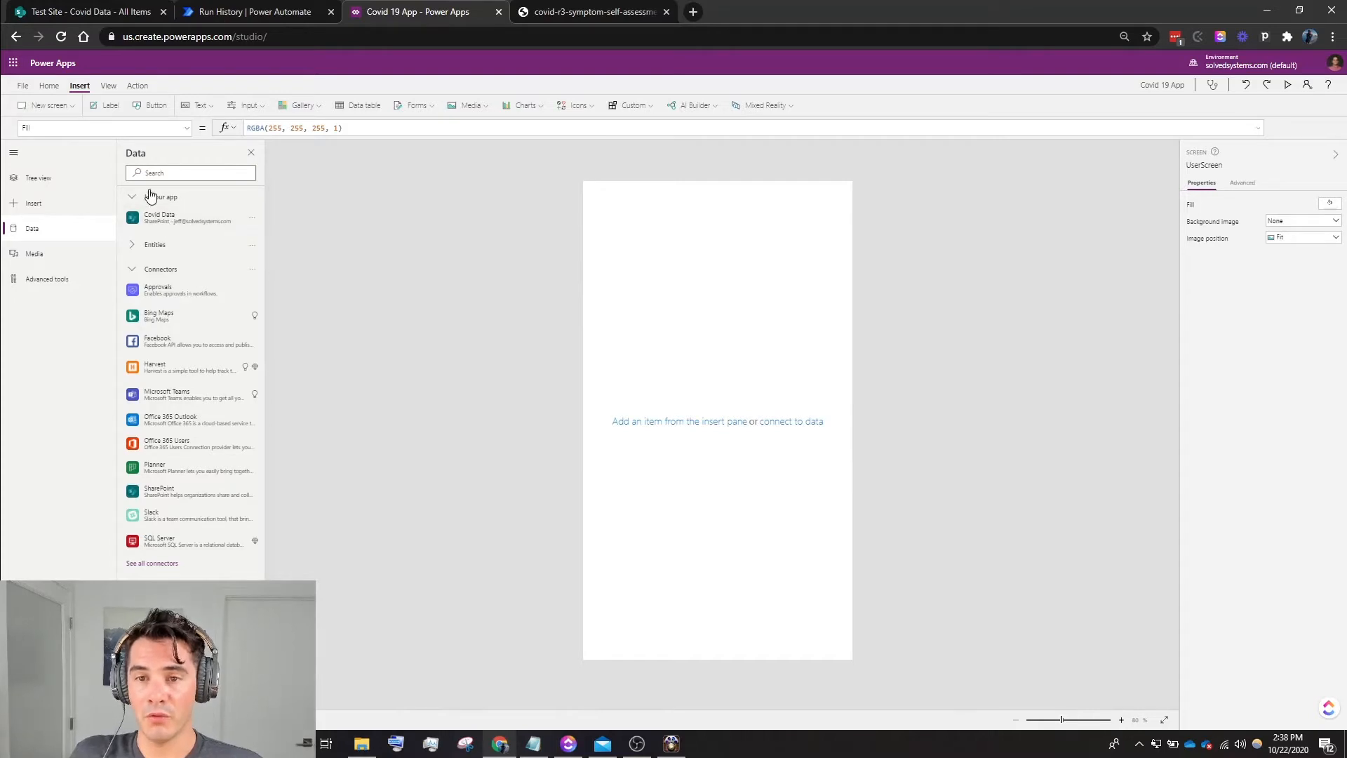
{"action": "left_click", "coordinate": [107, 86]}
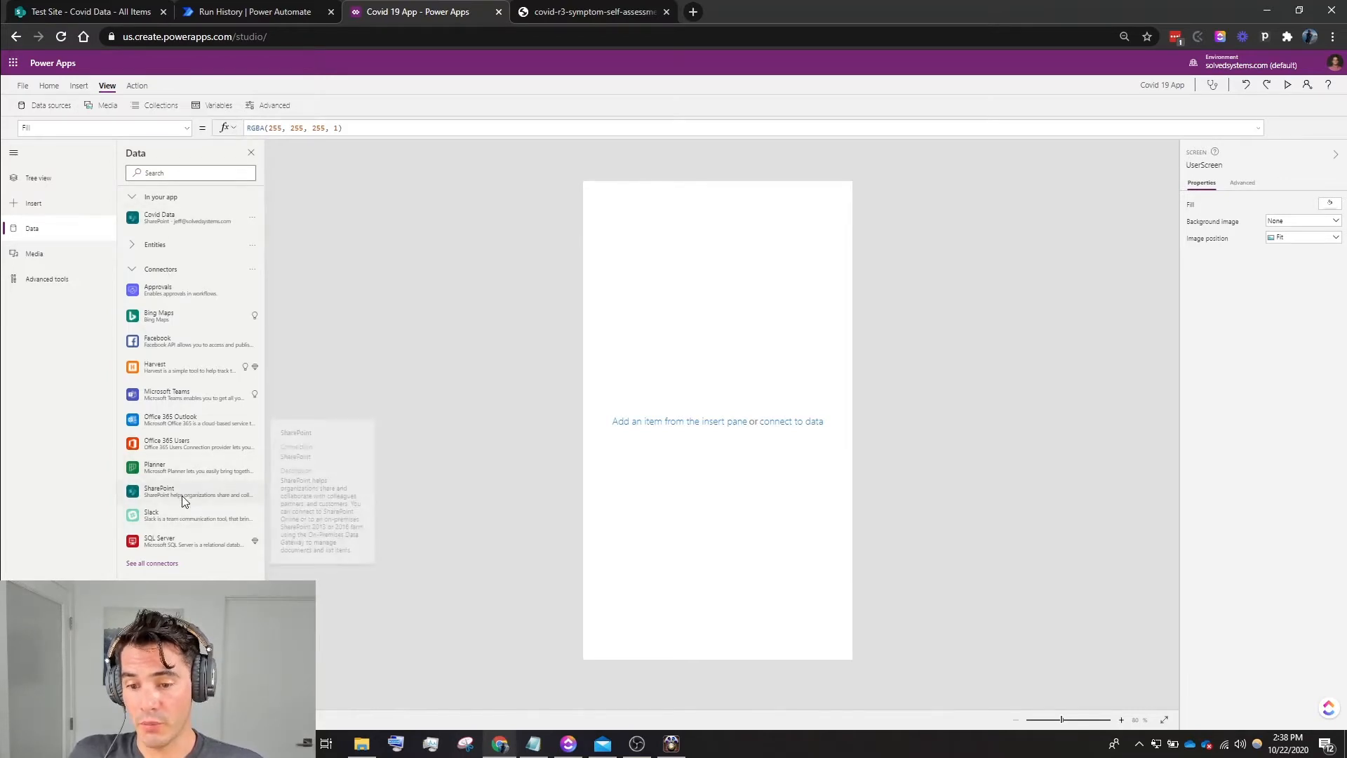
{"action": "mouse_move", "coordinate": [179, 223]}
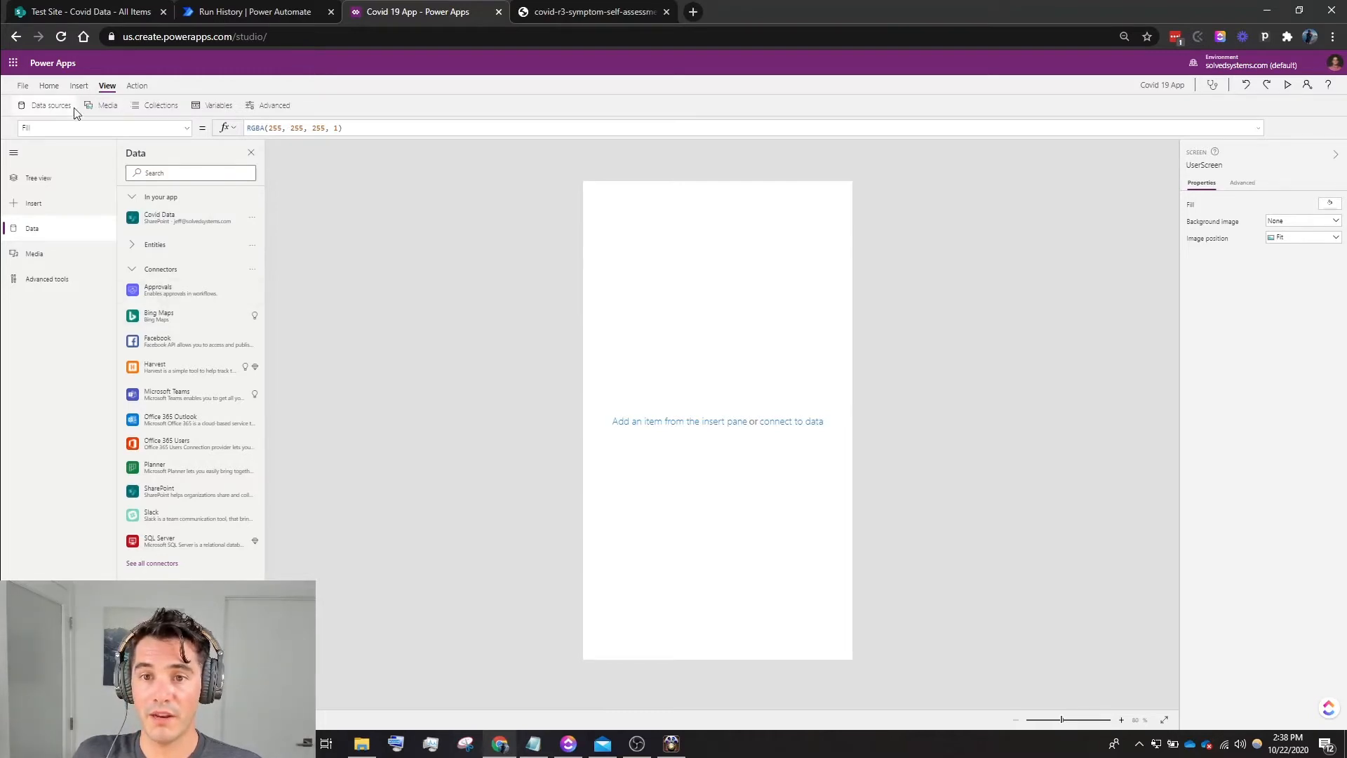
- Insert an edit form on the blank screen and set its data source to Covid Data
{"action": "left_click", "coordinate": [83, 87]}
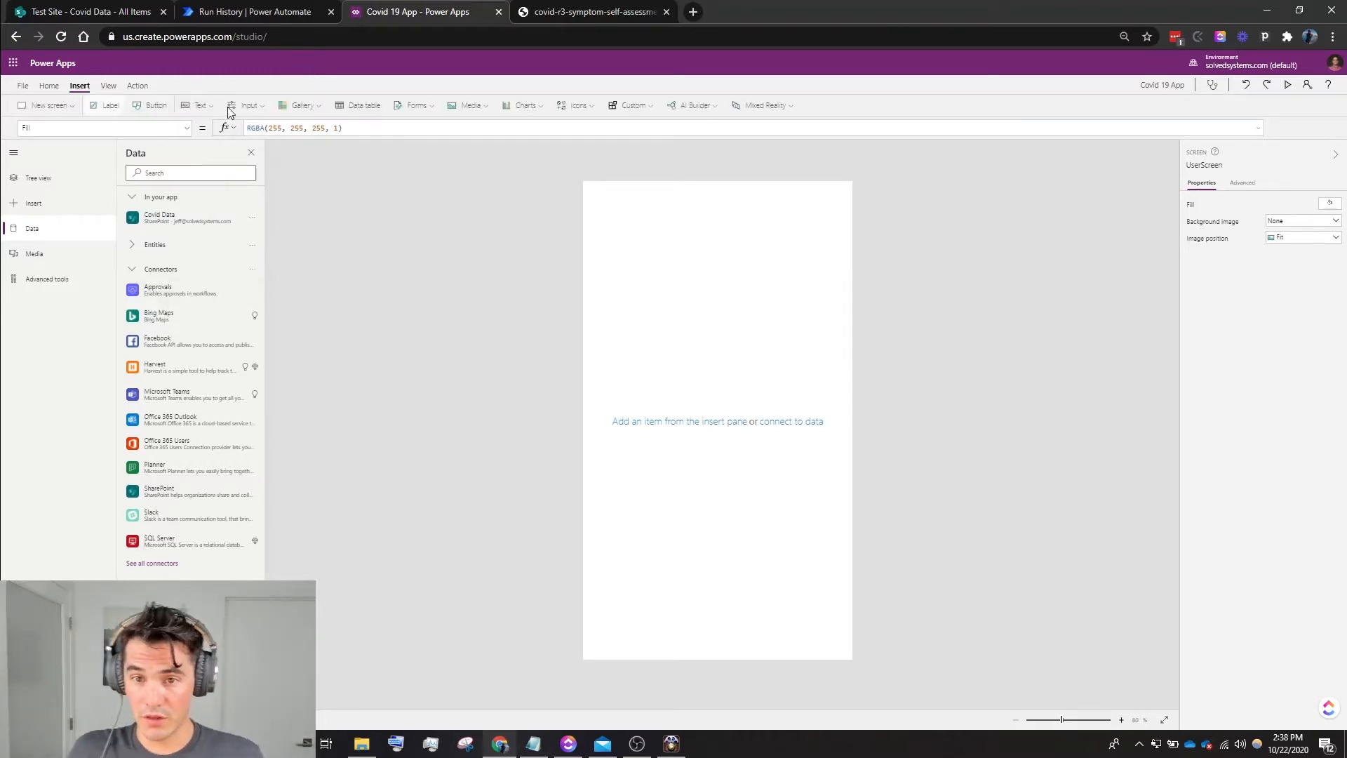
{"action": "left_click", "coordinate": [418, 107]}
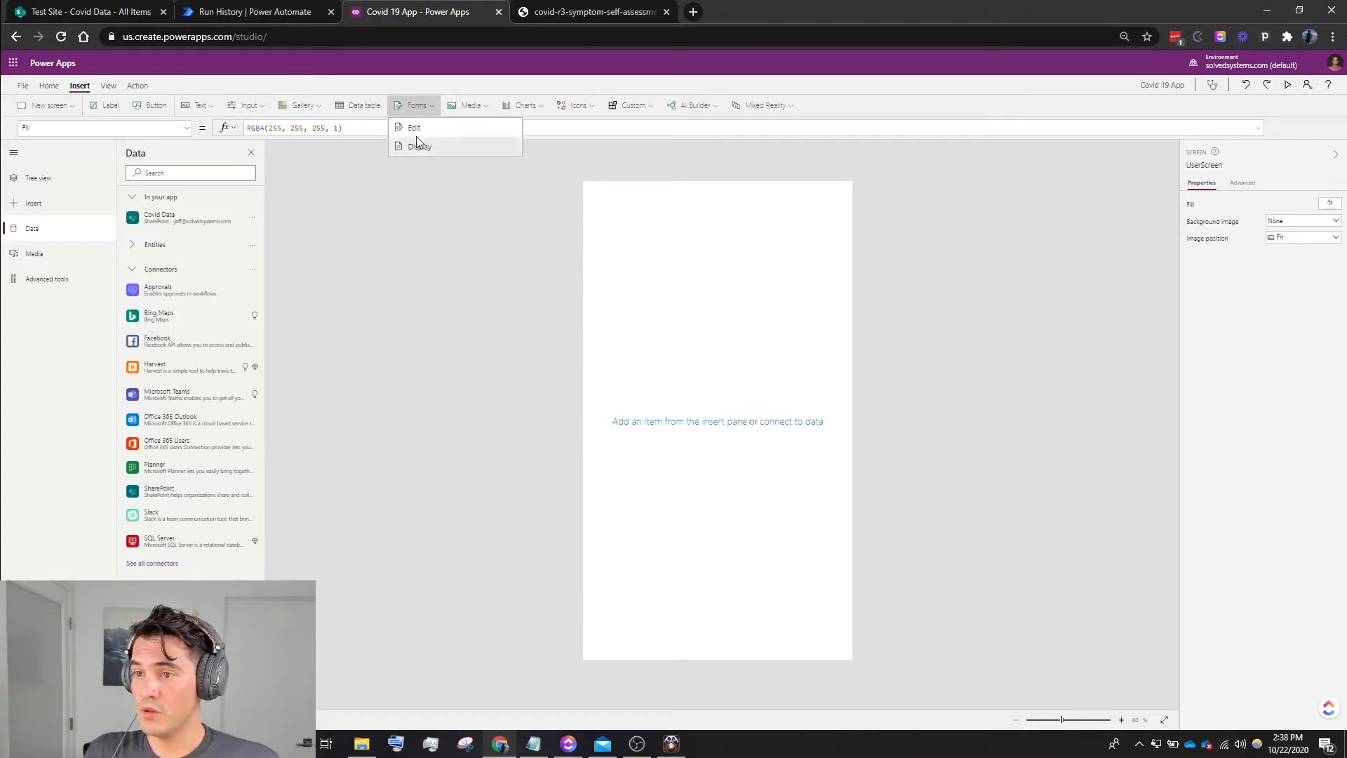
{"action": "left_click", "coordinate": [421, 127]}
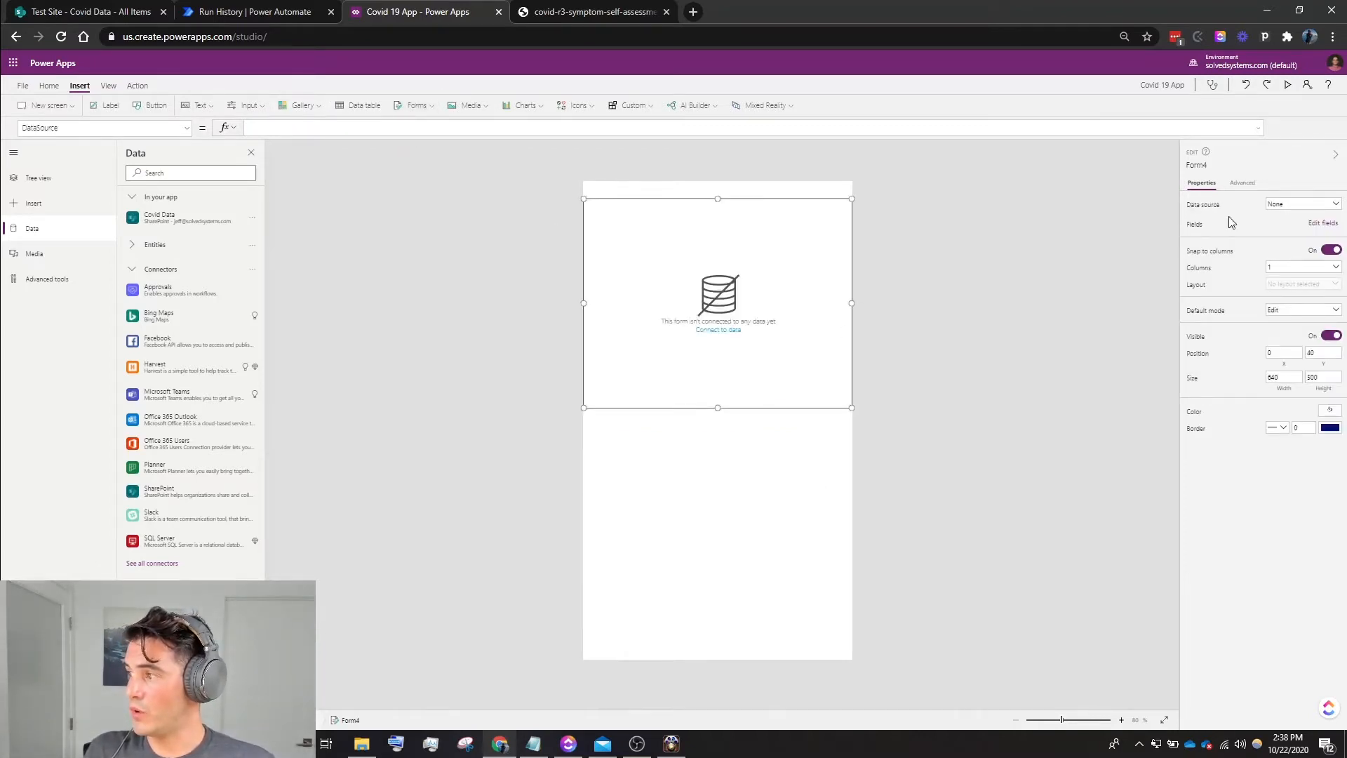
{"action": "left_click", "coordinate": [1290, 204]}
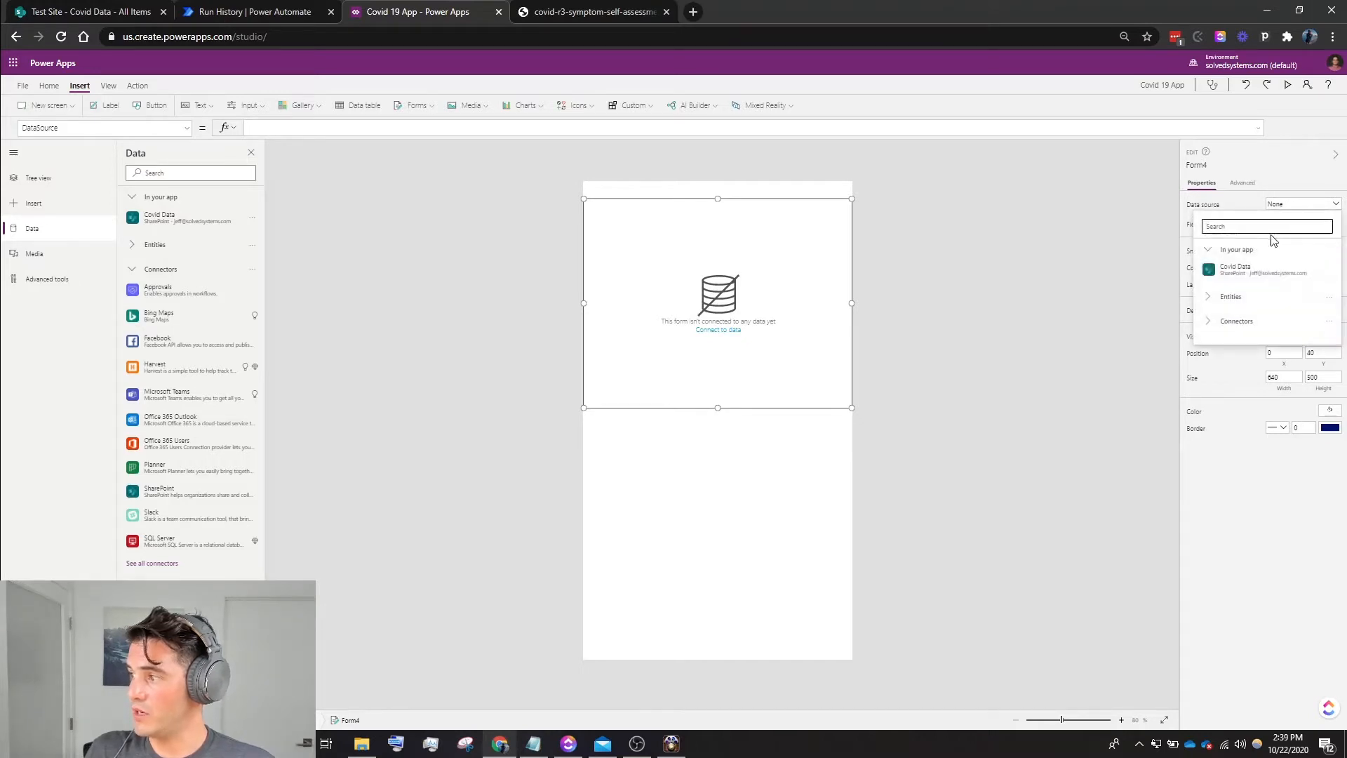
{"action": "left_click", "coordinate": [1262, 267]}
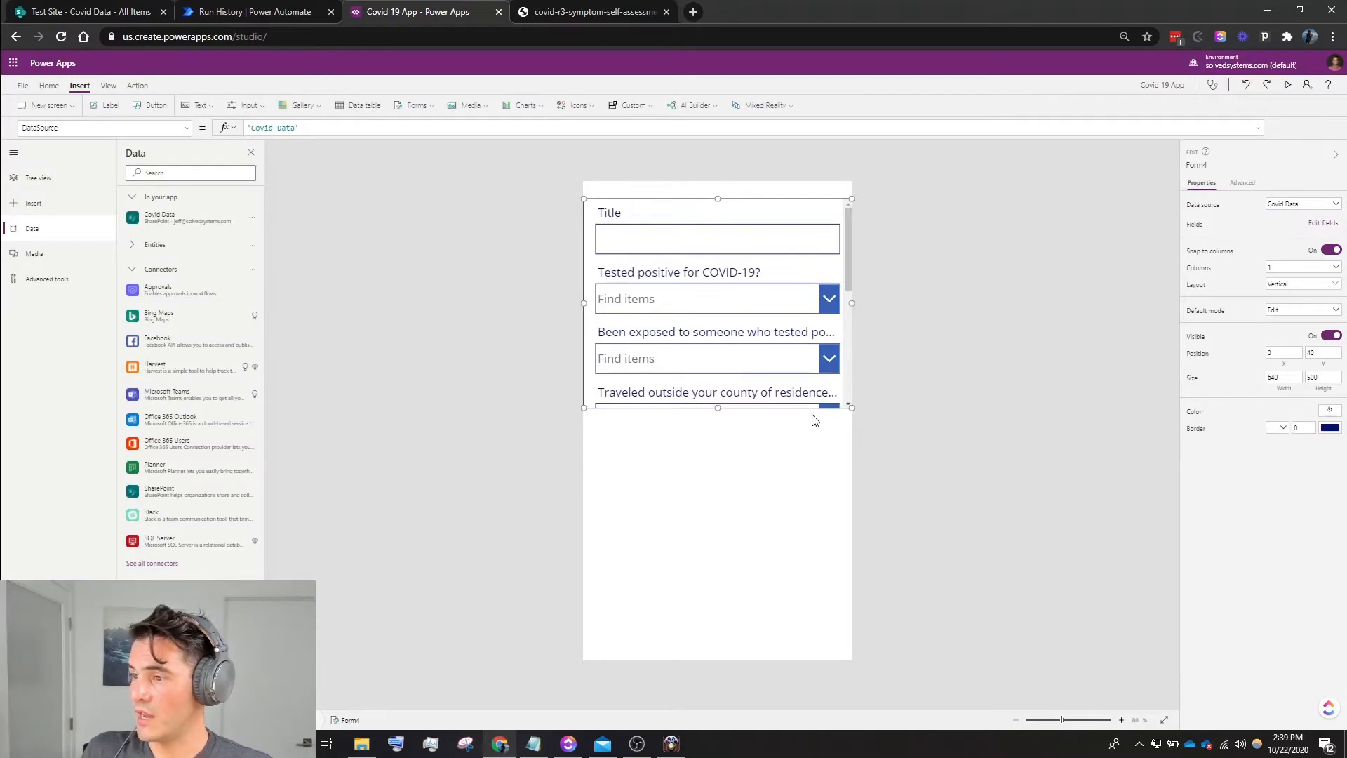
{"action": "left_click", "coordinate": [718, 397]}
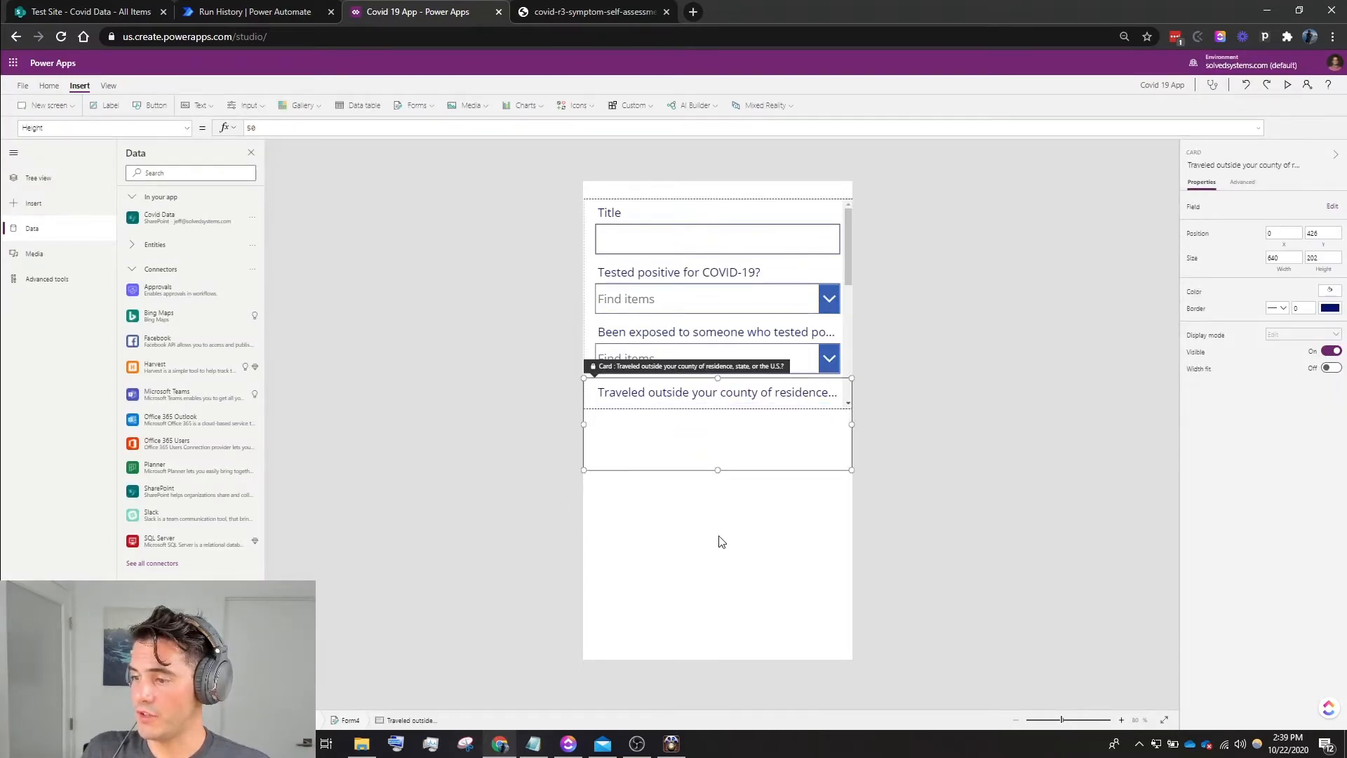
{"action": "left_click", "coordinate": [715, 515]}
{"action": "left_click", "coordinate": [725, 398]}
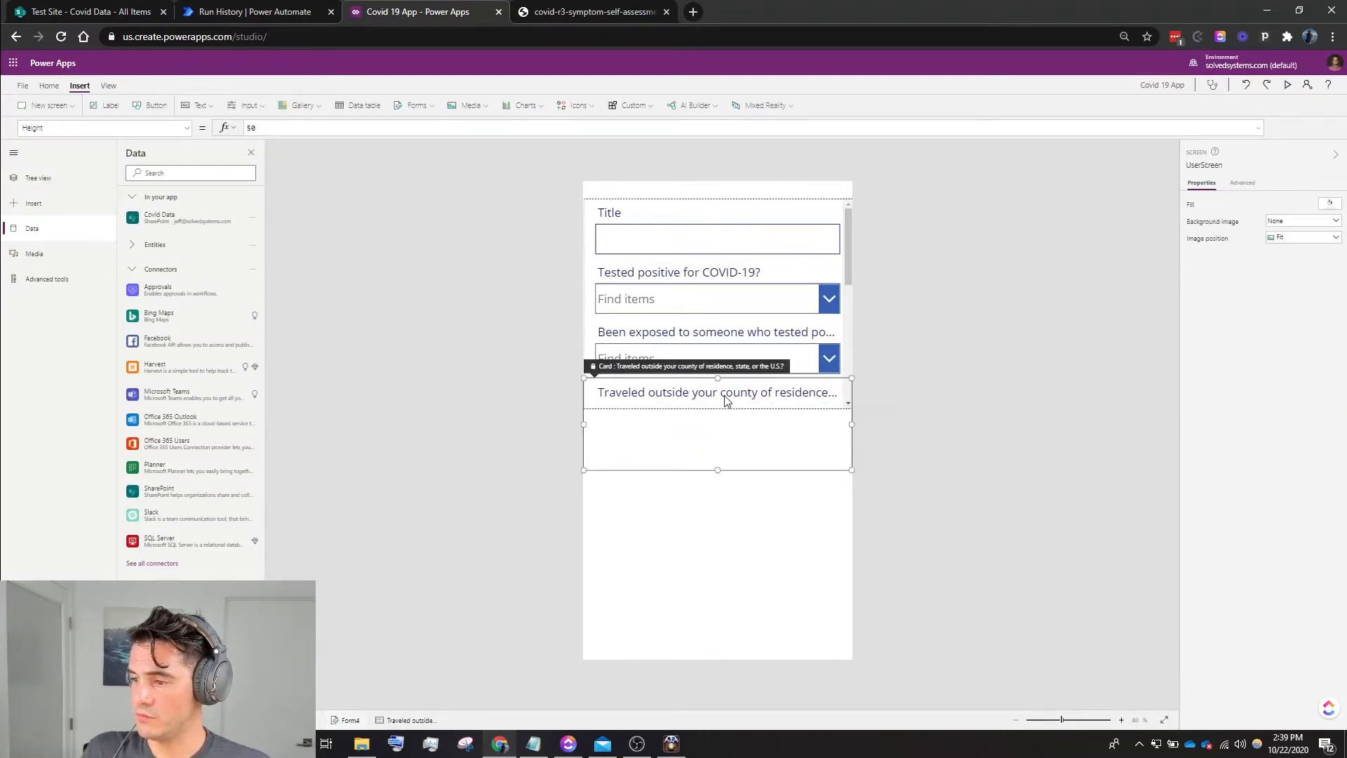
{"action": "left_click_drag", "start_coordinate": [725, 465], "coordinate": [718, 436]}
{"action": "left_click", "coordinate": [725, 474]}
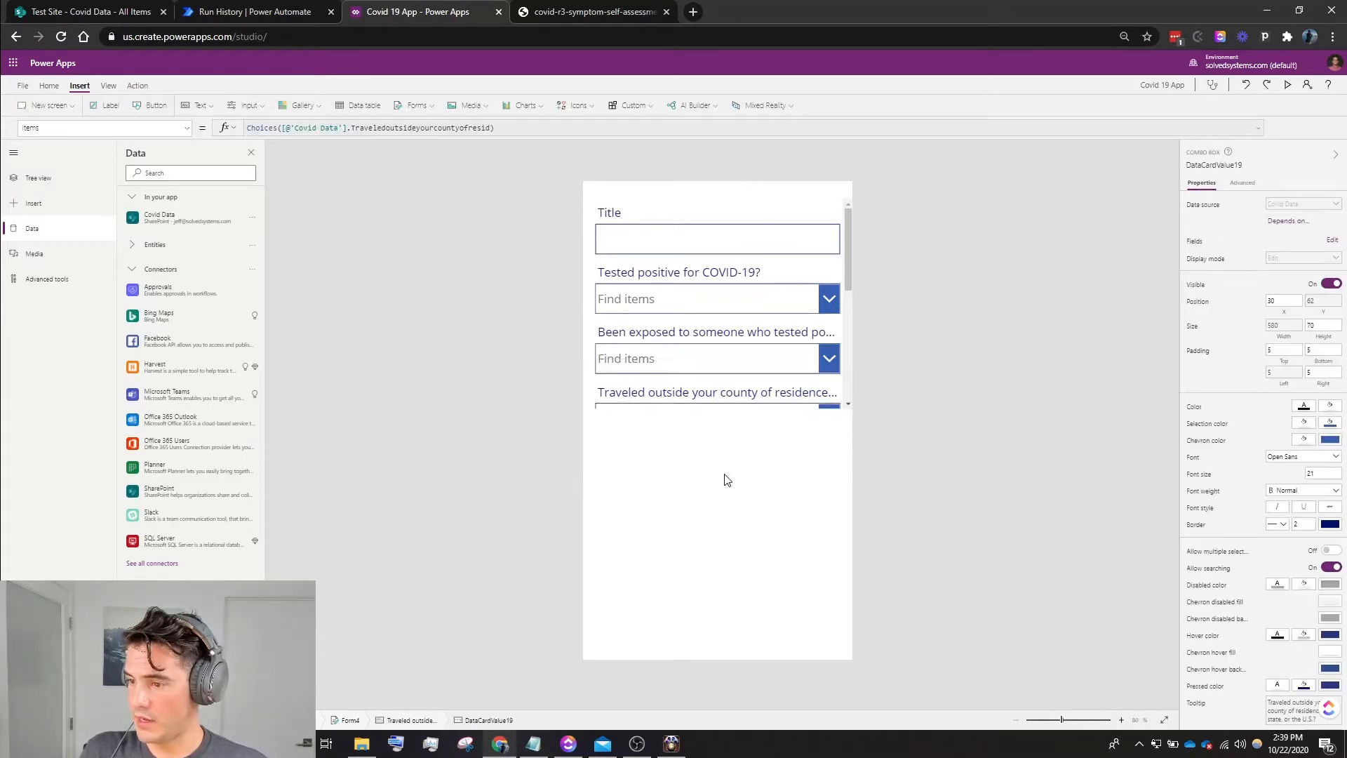
{"action": "left_click", "coordinate": [718, 403]}
{"action": "left_click", "coordinate": [744, 202]}
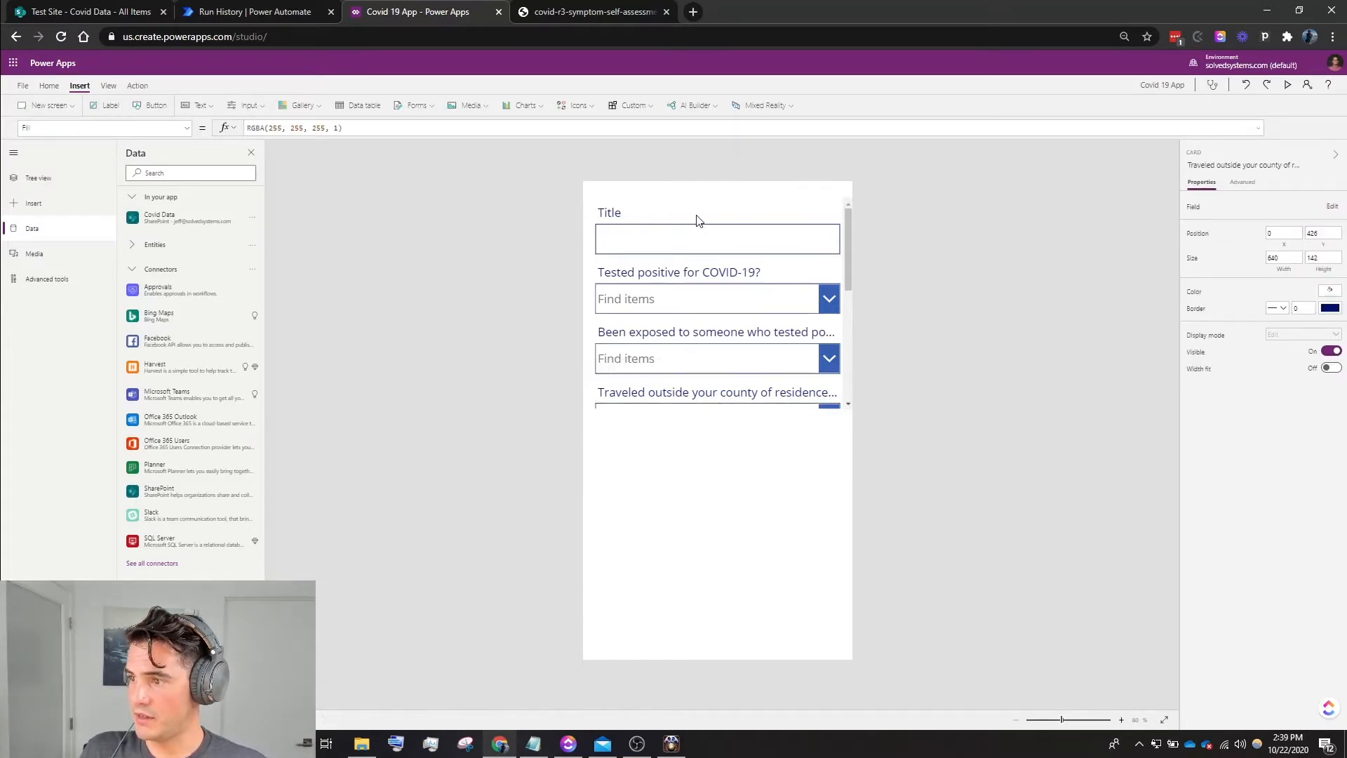
- Select the whole form and extend it downward to a height of about 985
{"action": "left_click", "coordinate": [56, 180]}
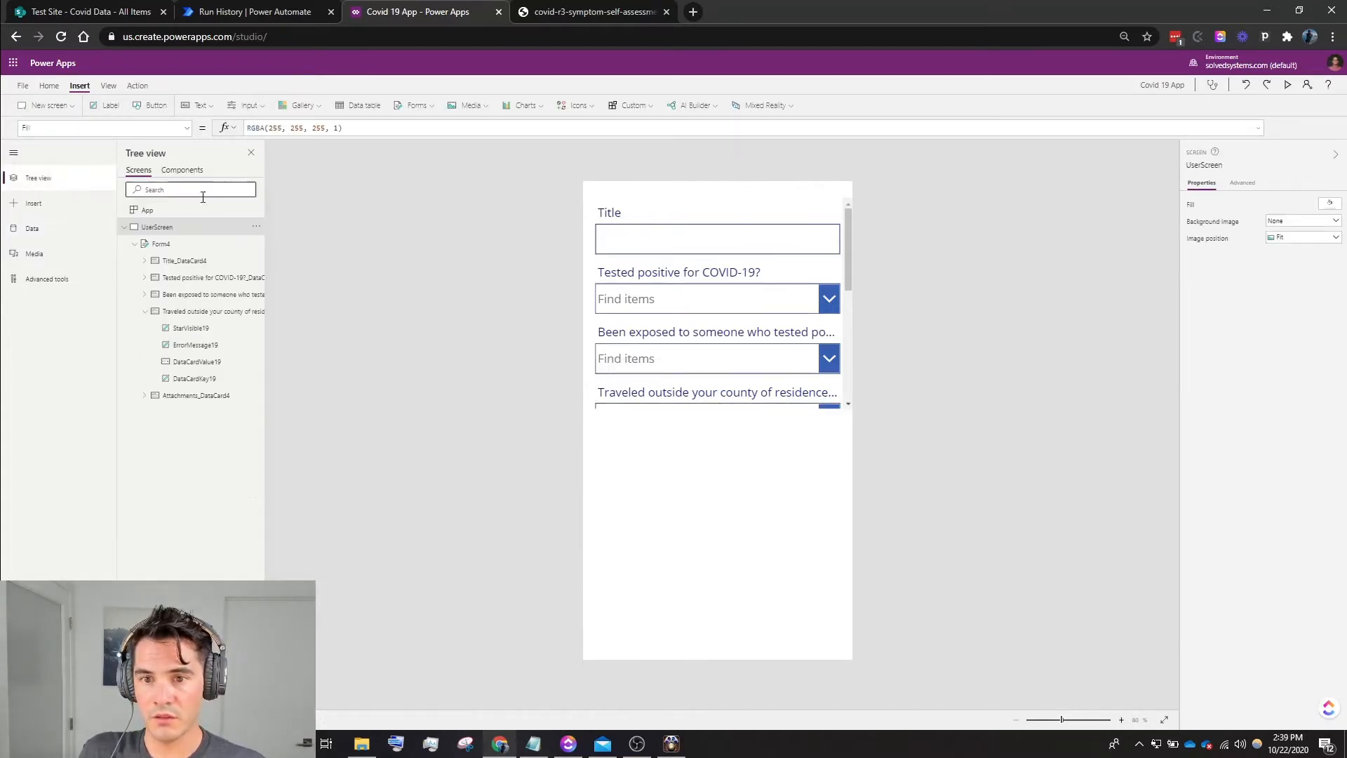
{"action": "left_click", "coordinate": [192, 245]}
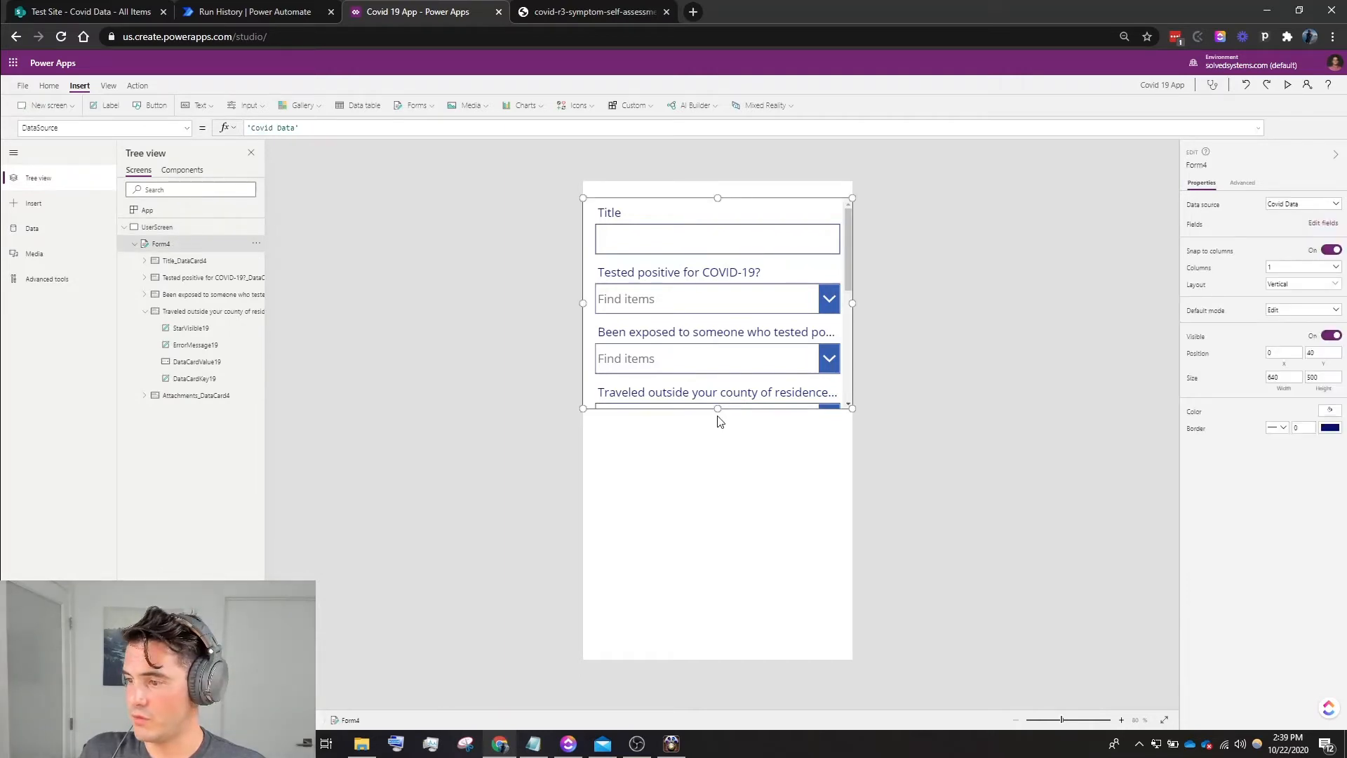
{"action": "left_click_drag", "start_coordinate": [717, 408], "coordinate": [718, 613]}
- Delete the Title and Attachments cards from the form and shorten it to a height of about 481
{"action": "left_click", "coordinate": [663, 242]}
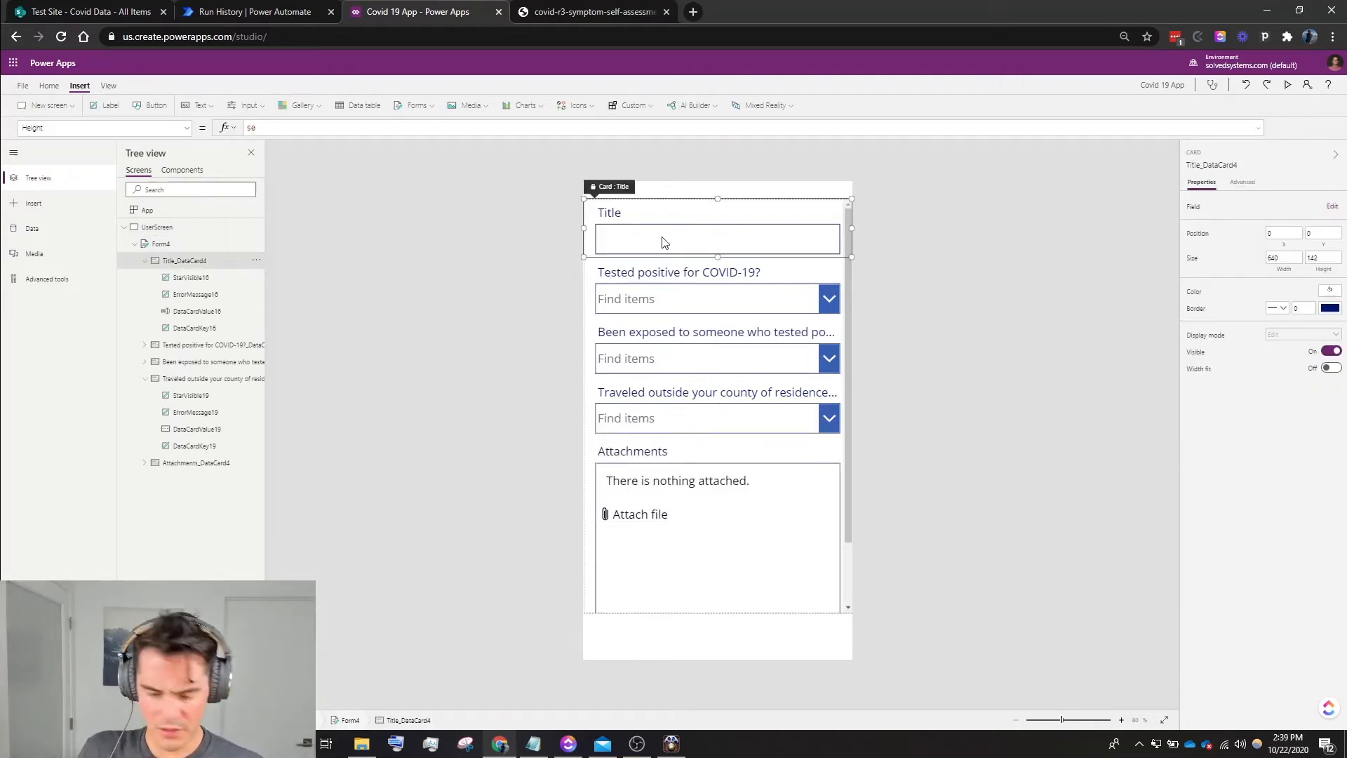
{"action": "key", "text": "Delete"}
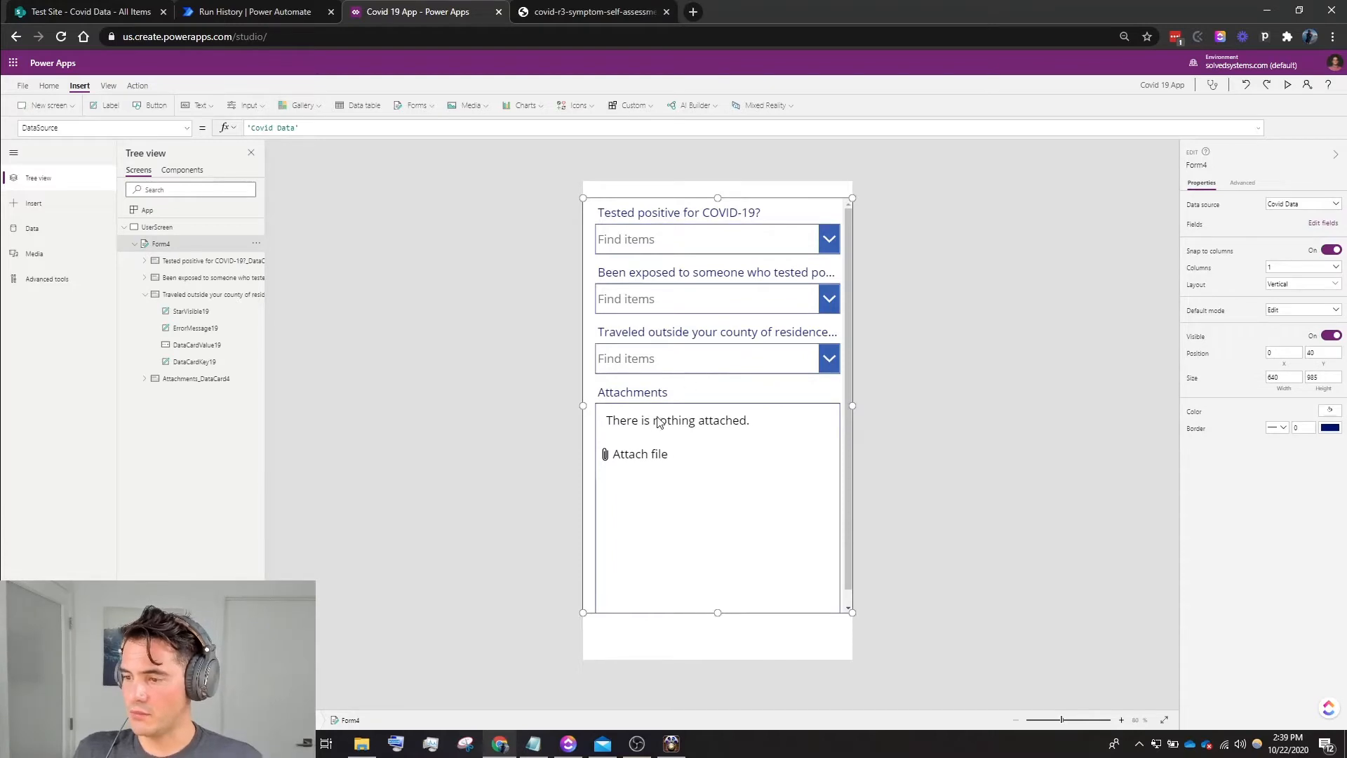
{"action": "left_click", "coordinate": [681, 394]}
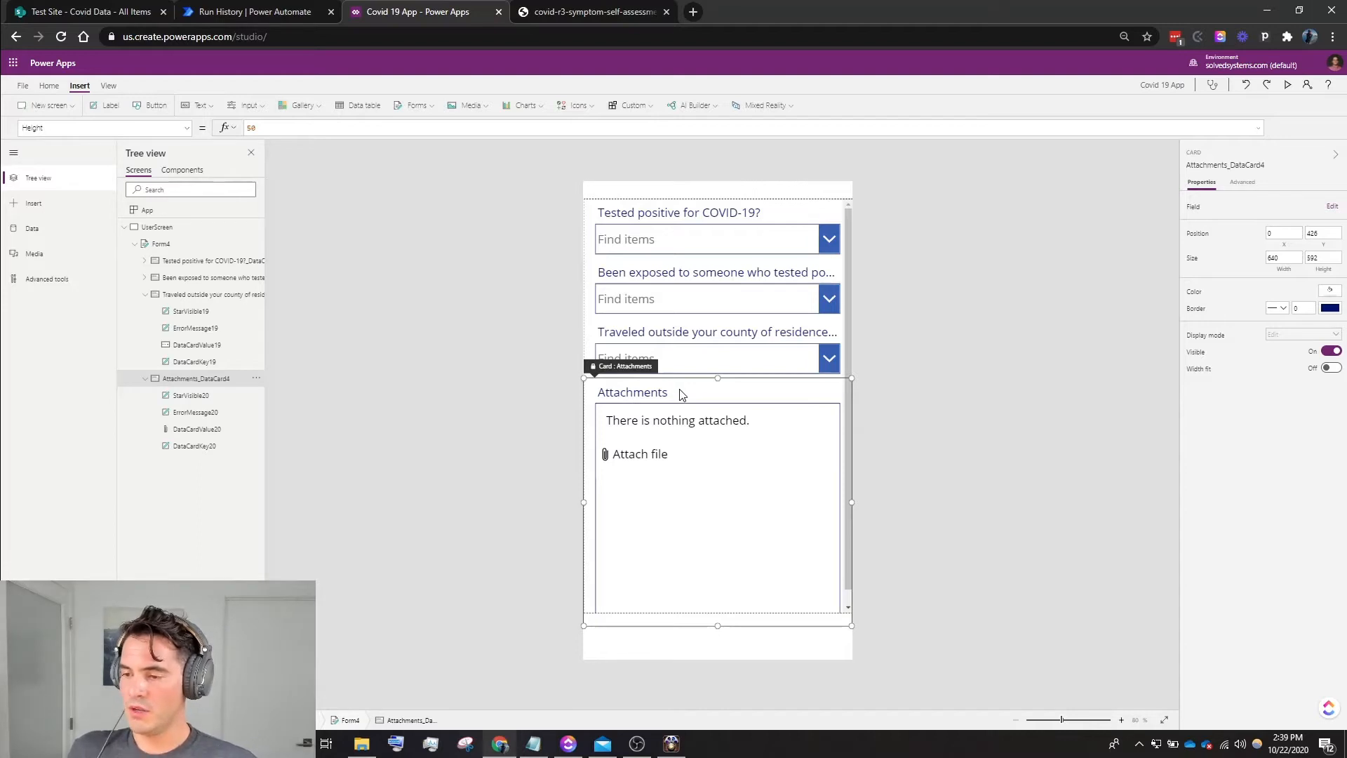
{"action": "key", "text": "Delete"}
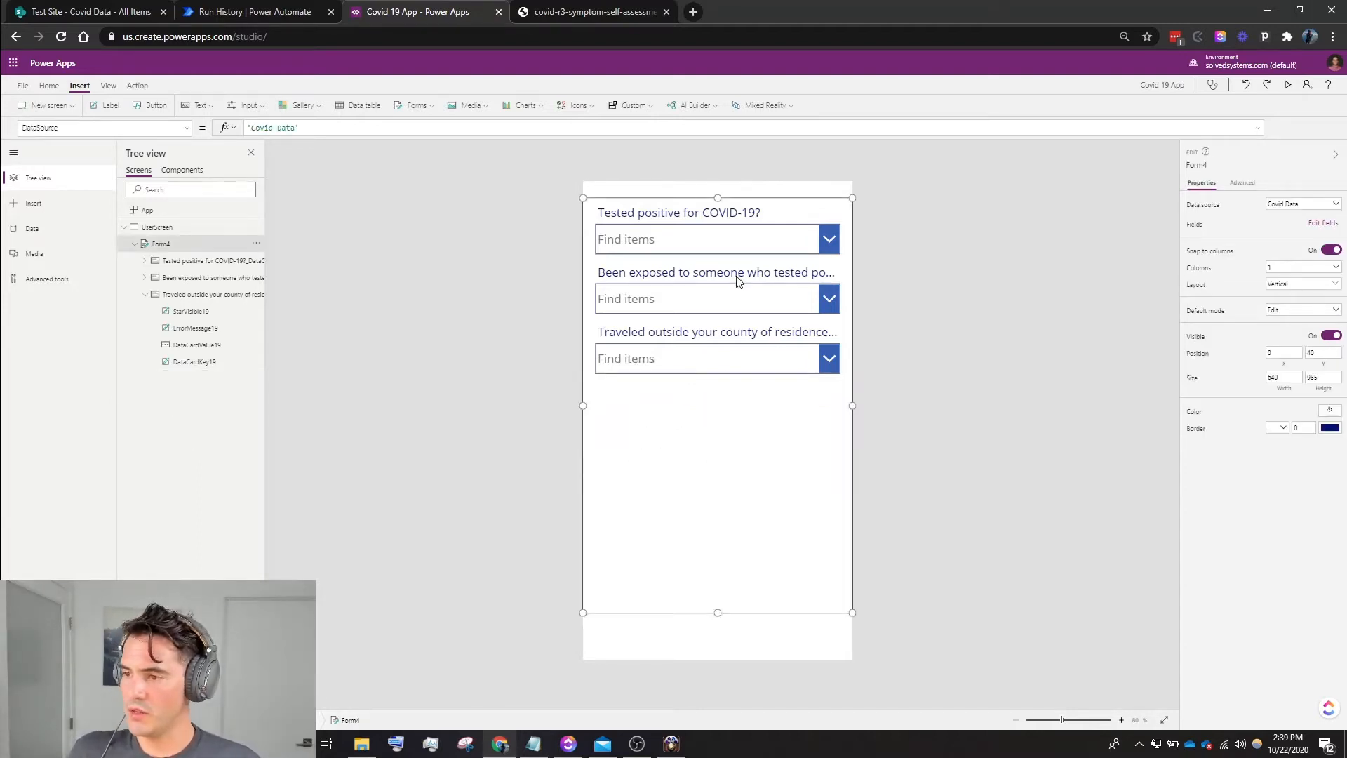
{"action": "left_click_drag", "start_coordinate": [719, 615], "coordinate": [709, 401]}
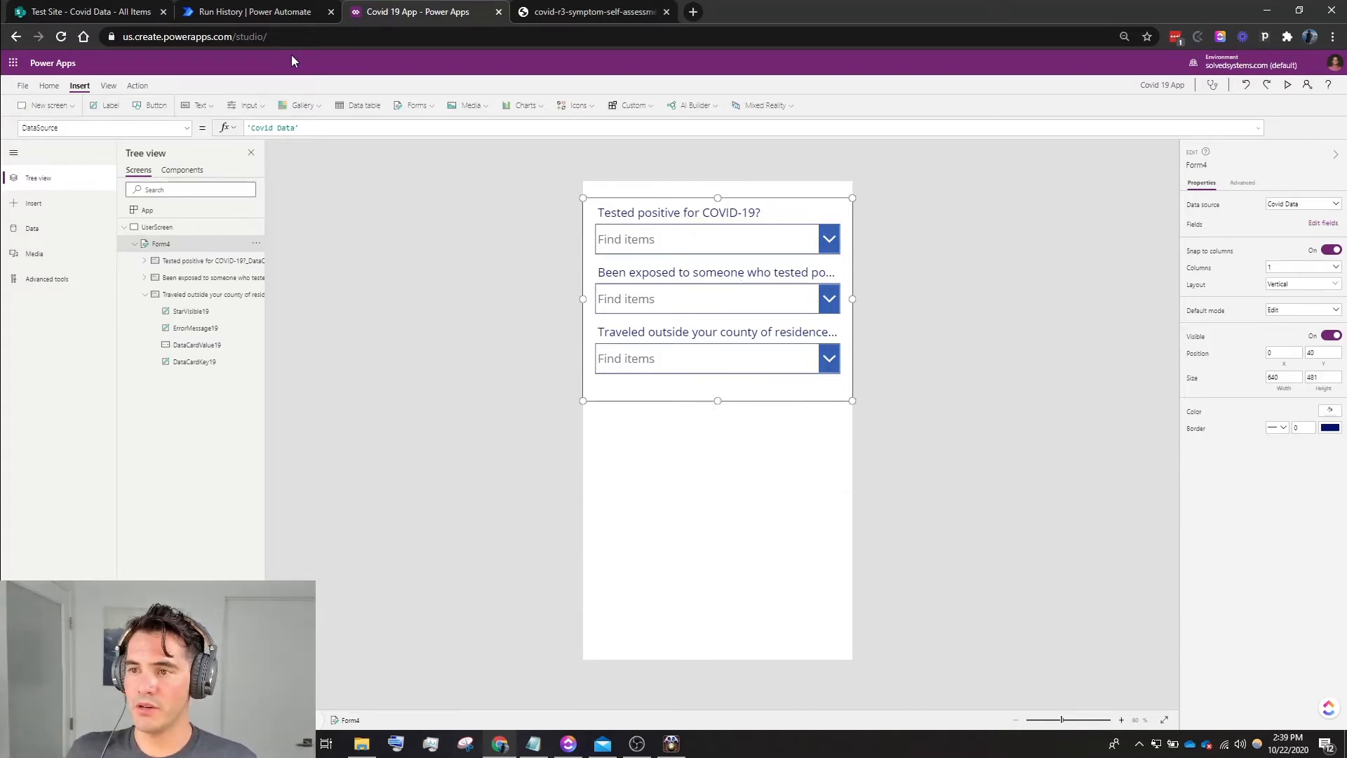
- Insert a button centred below the form at about X 180, Y 635, and set its OnSelect formula to SubmitForm(Form4)
{"action": "left_click", "coordinate": [150, 107]}
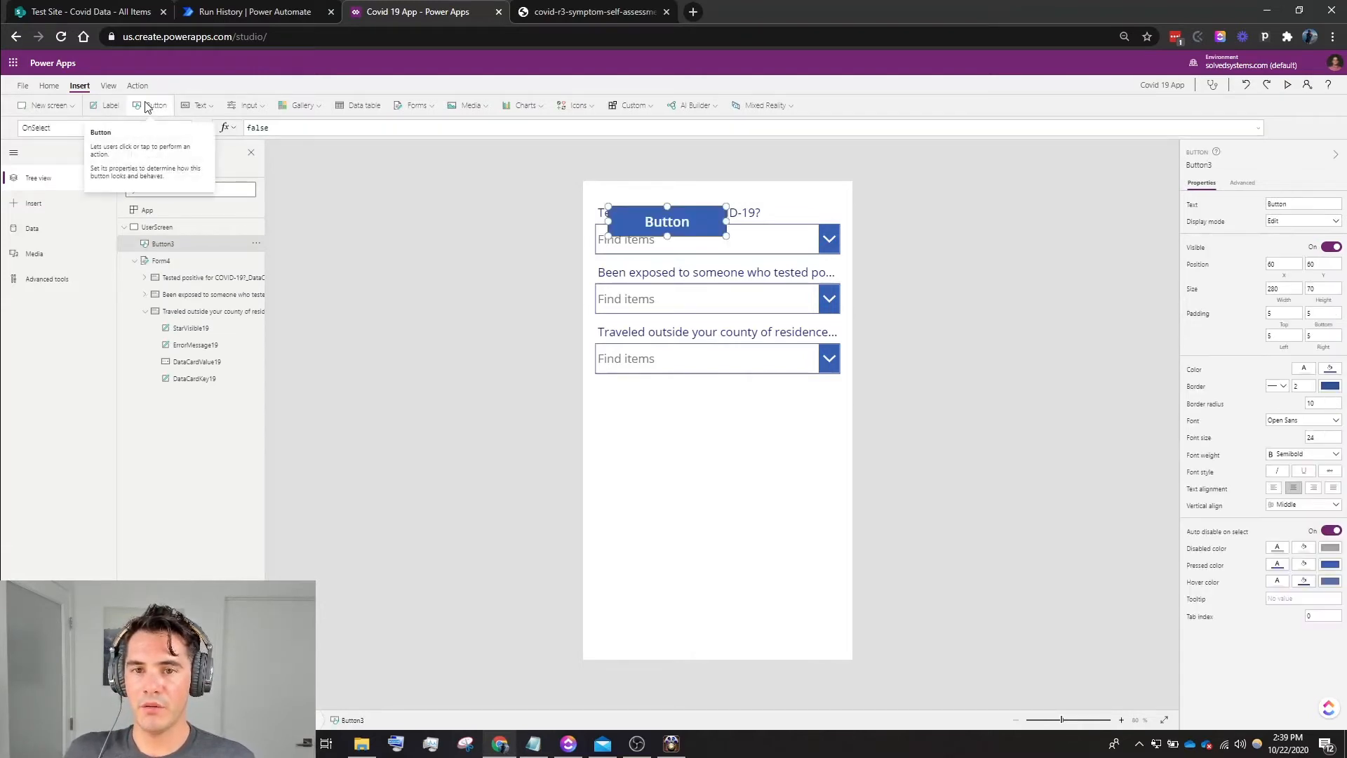
{"action": "left_click_drag", "start_coordinate": [663, 225], "coordinate": [713, 467]}
{"action": "left_click", "coordinate": [373, 132]}
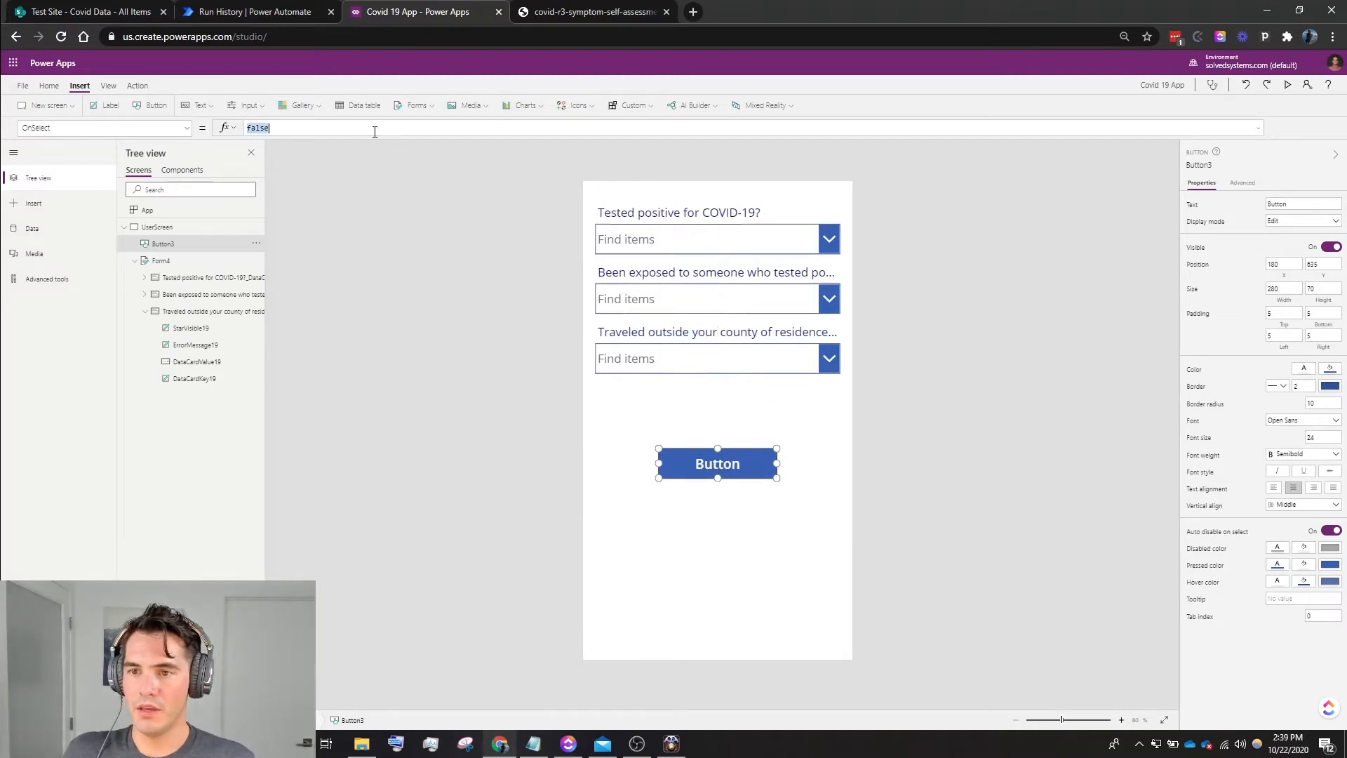
{"action": "type", "text": "Sub"}
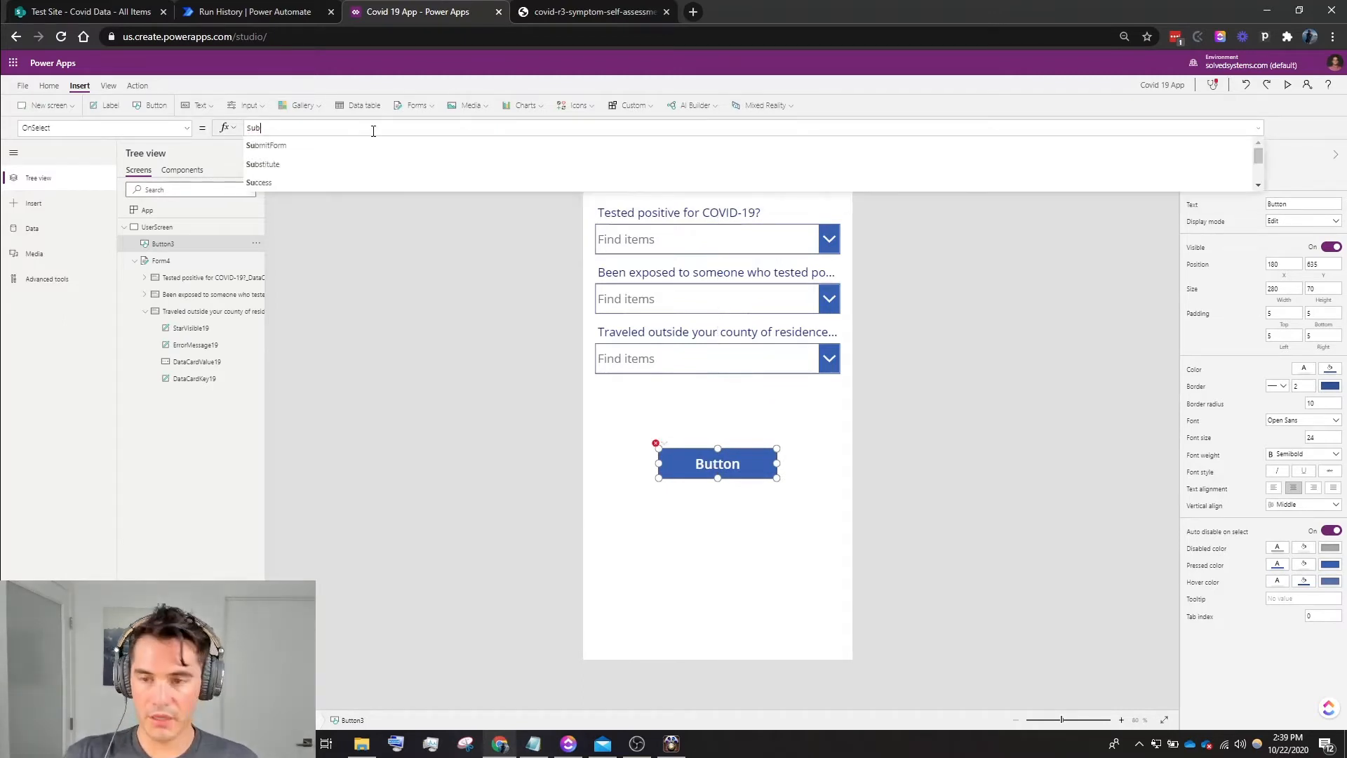
{"action": "left_click", "coordinate": [267, 146]}
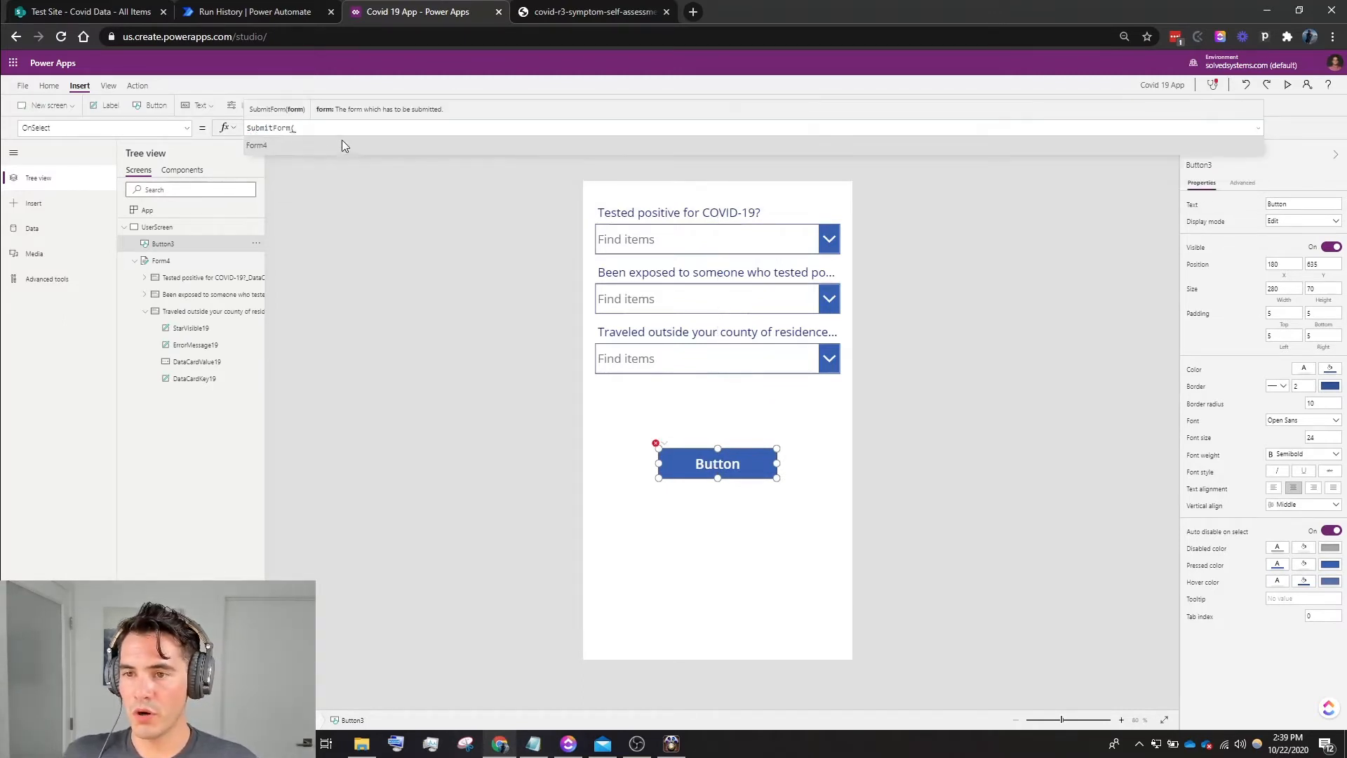
{"action": "left_click", "coordinate": [319, 148]}
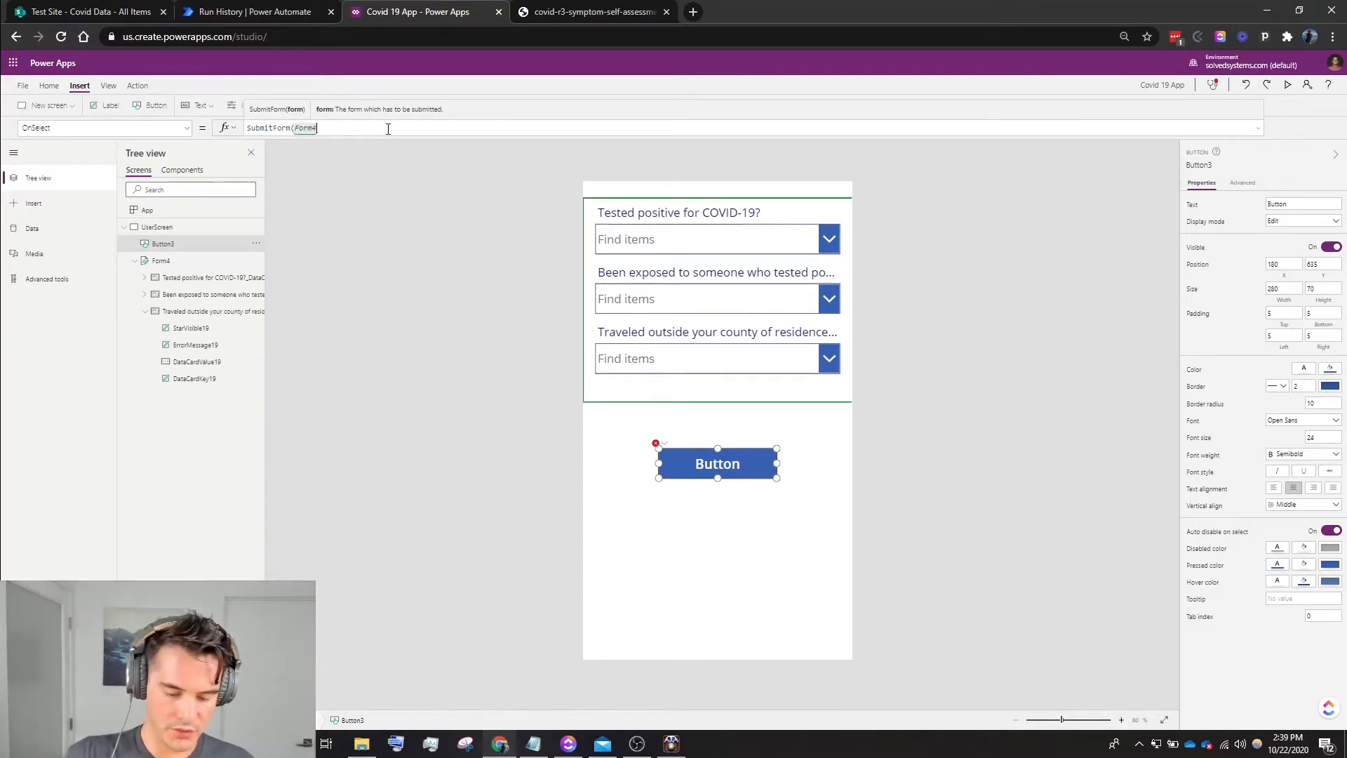
{"action": "type", "text": ")"}
{"action": "left_click", "coordinate": [997, 448]}
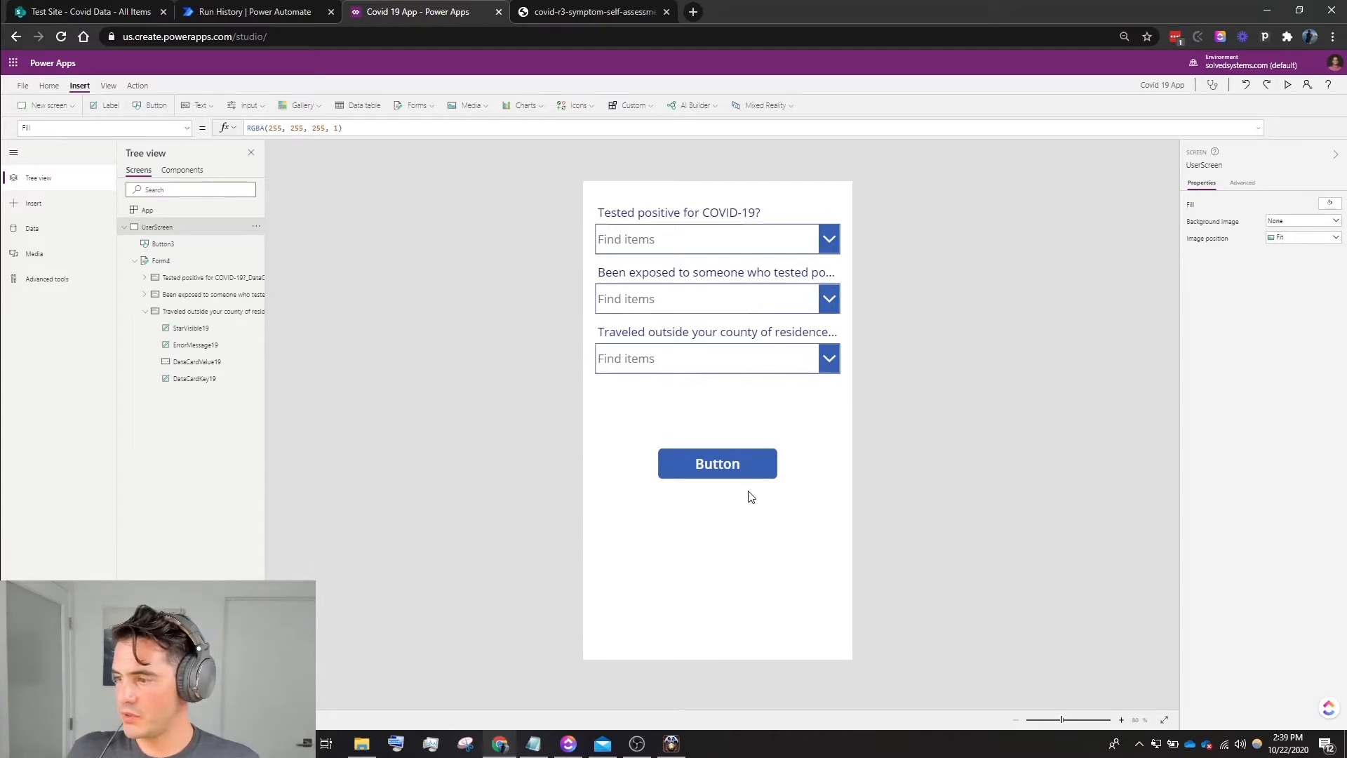
{"action": "left_click", "coordinate": [746, 464]}
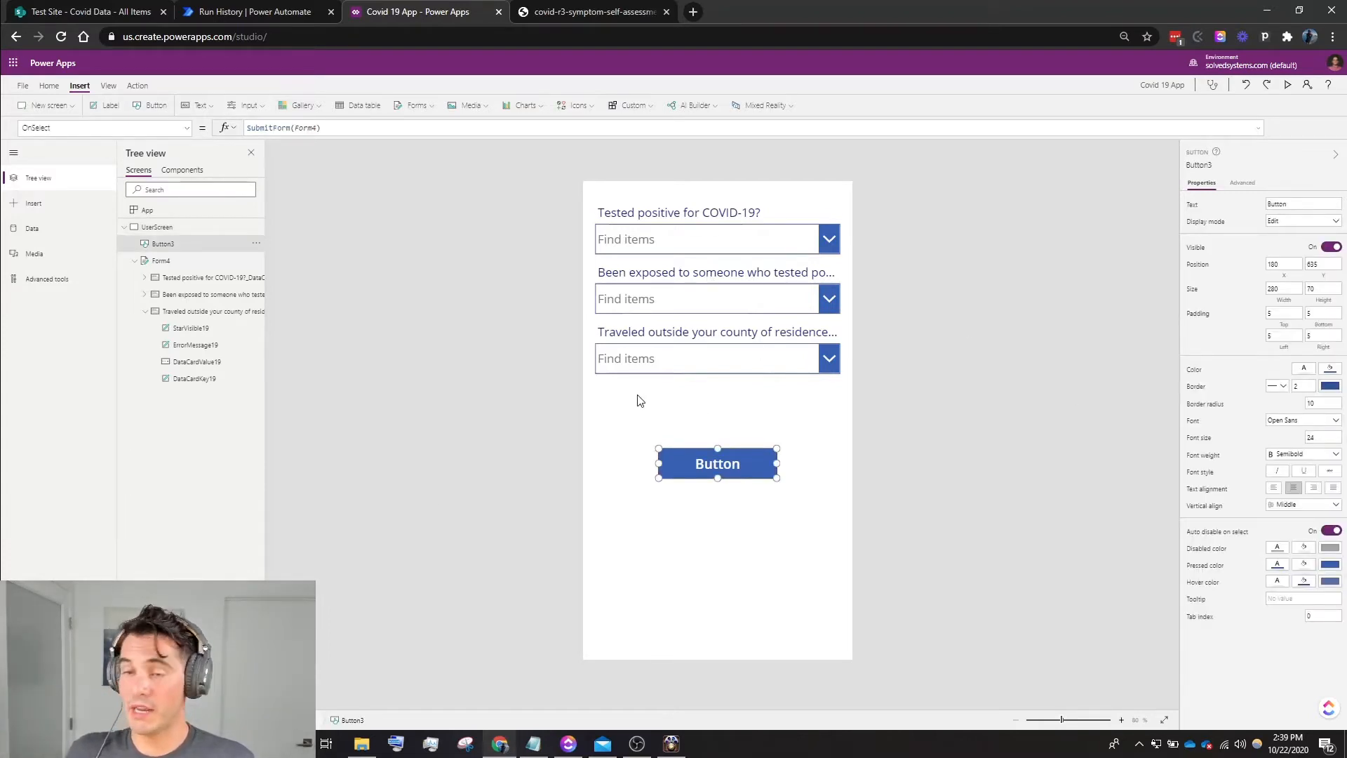
- Set the default mode of the Covid Data form to New
{"action": "left_click", "coordinate": [668, 390]}
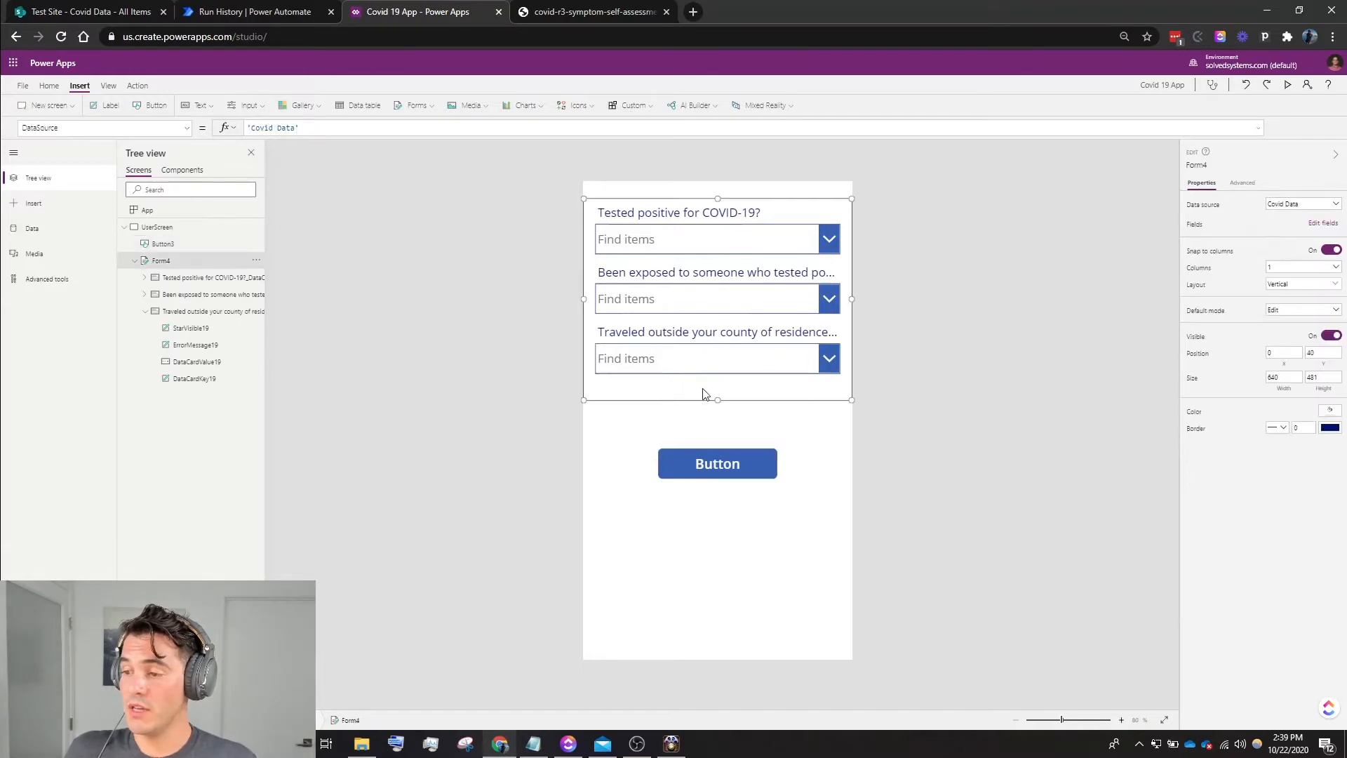
{"action": "left_click", "coordinate": [1296, 310]}
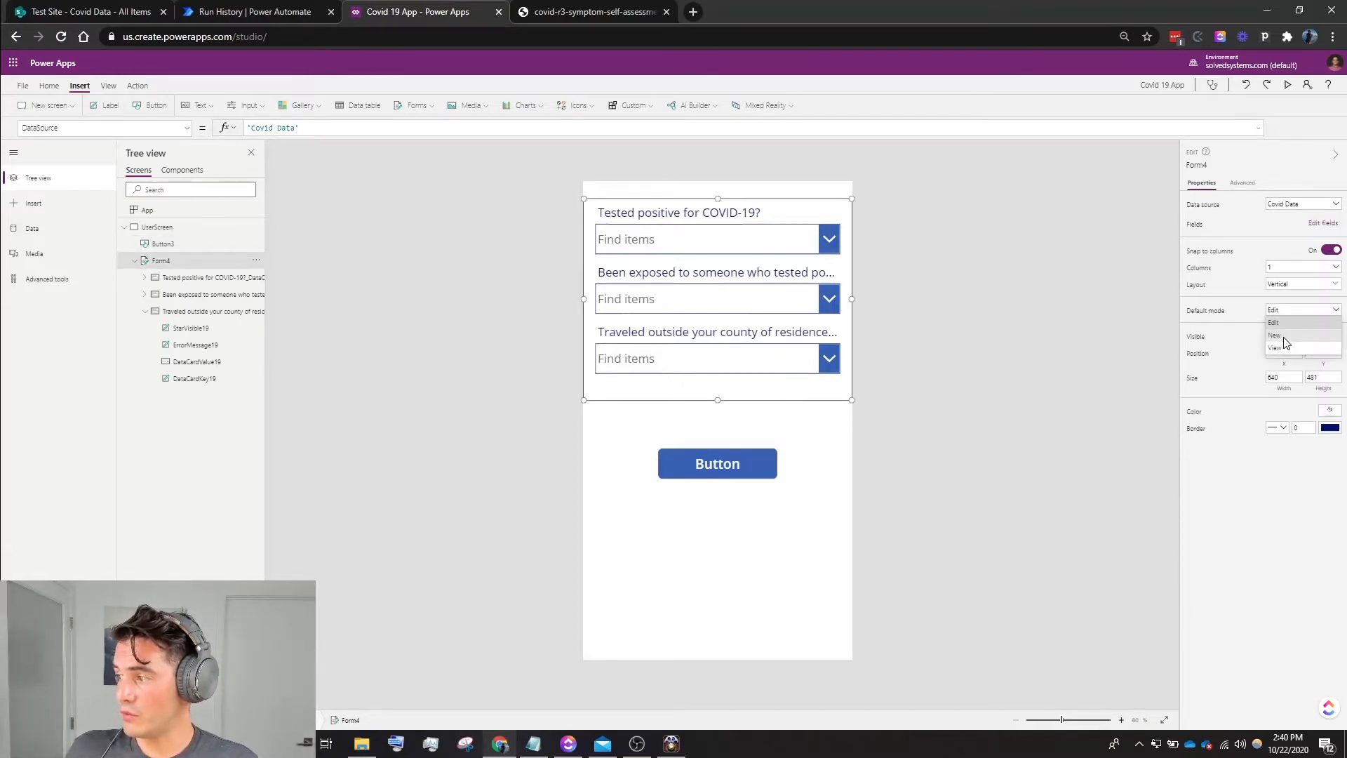
{"action": "left_click", "coordinate": [1275, 336]}
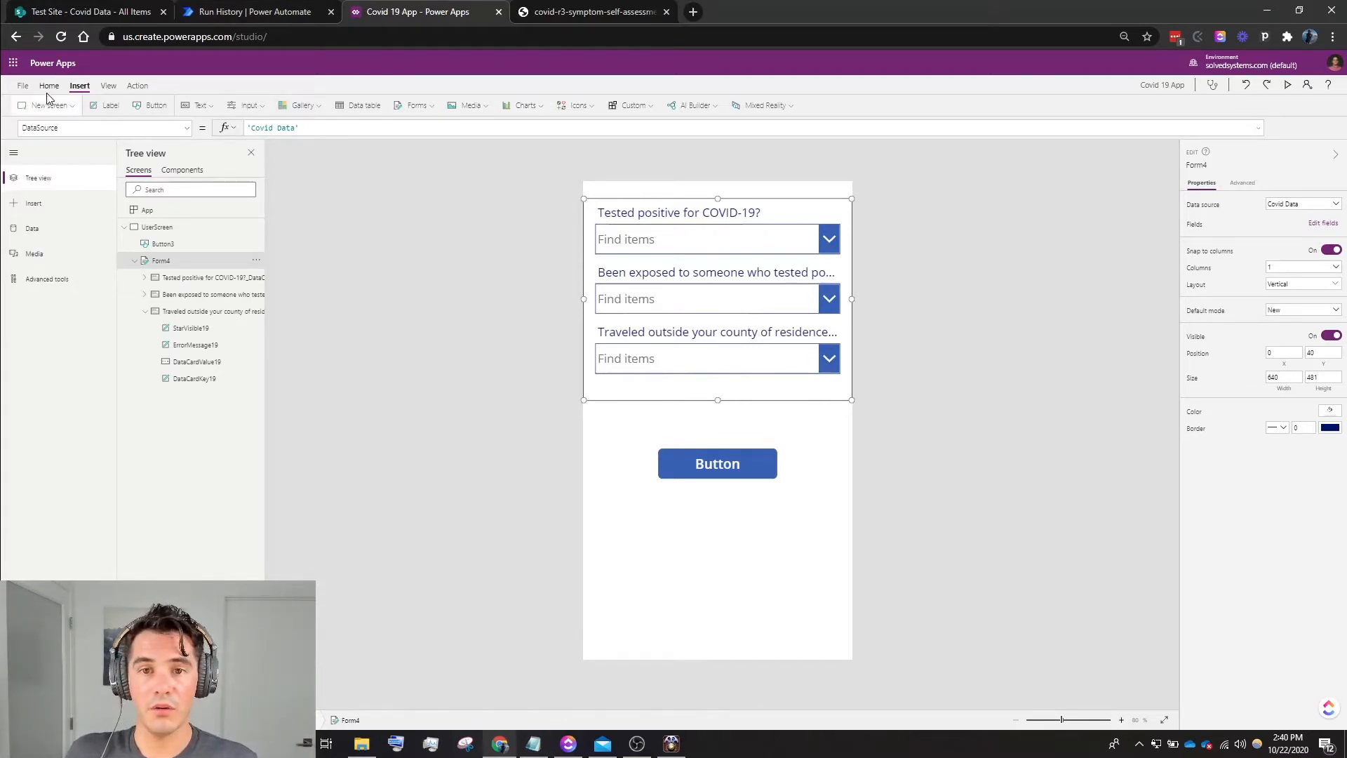
- Save the Covid 19 App and publish this version
{"action": "left_click", "coordinate": [22, 85]}
{"action": "left_click", "coordinate": [125, 236]}
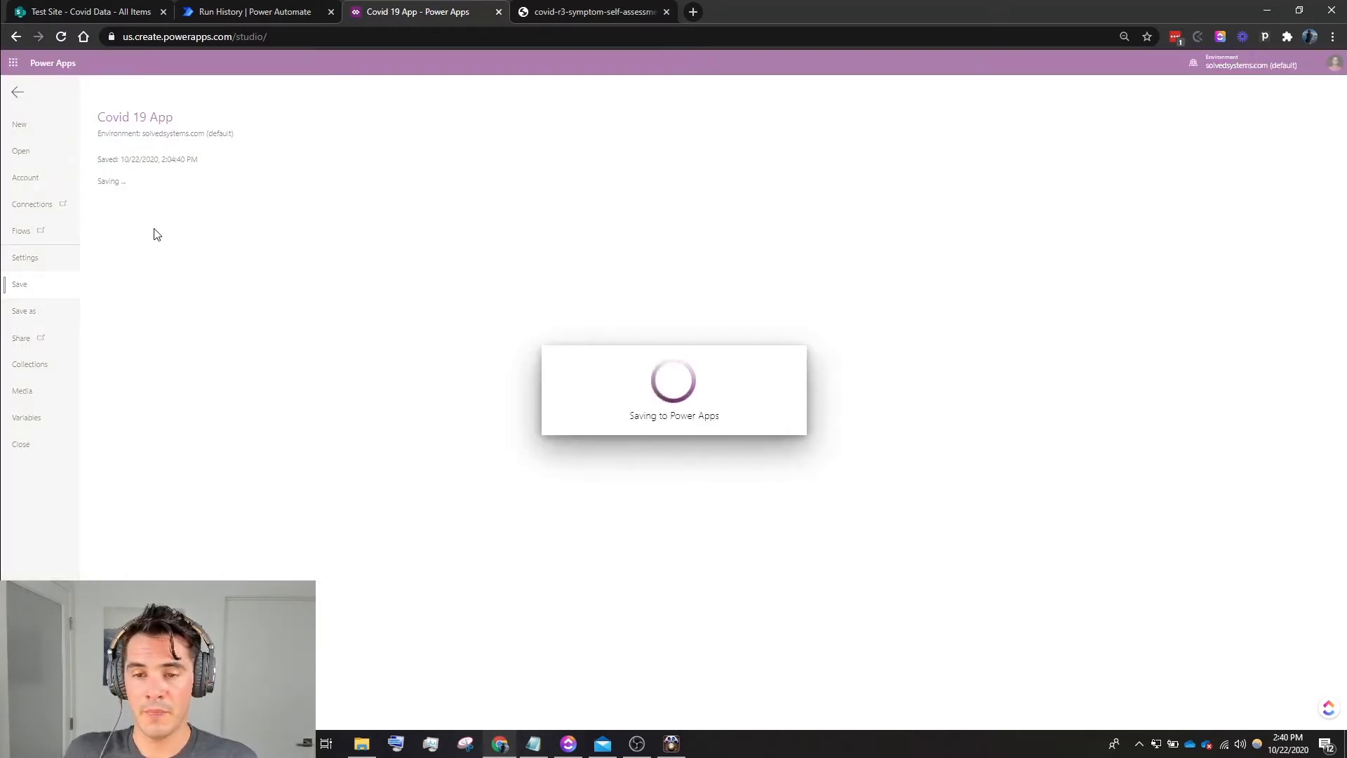
{"action": "left_click", "coordinate": [137, 213]}
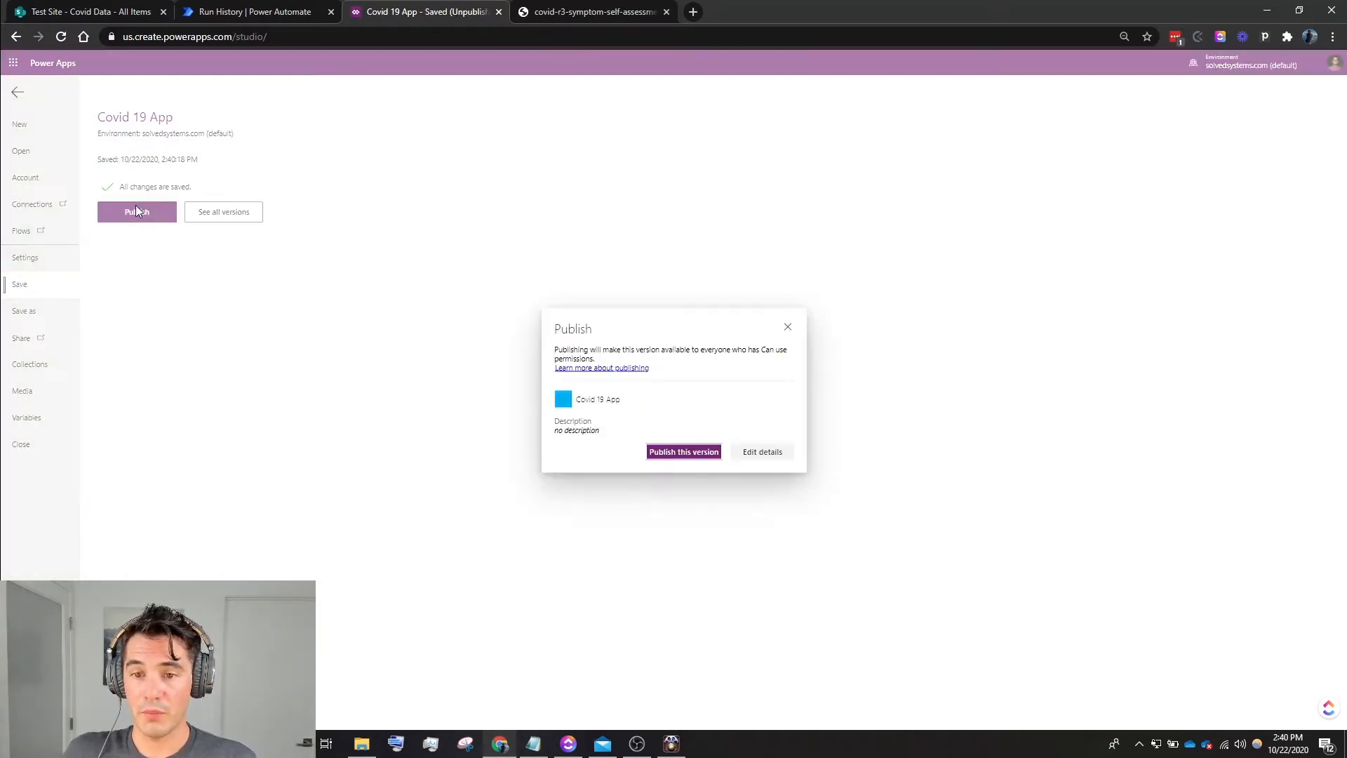
{"action": "left_click", "coordinate": [684, 453]}
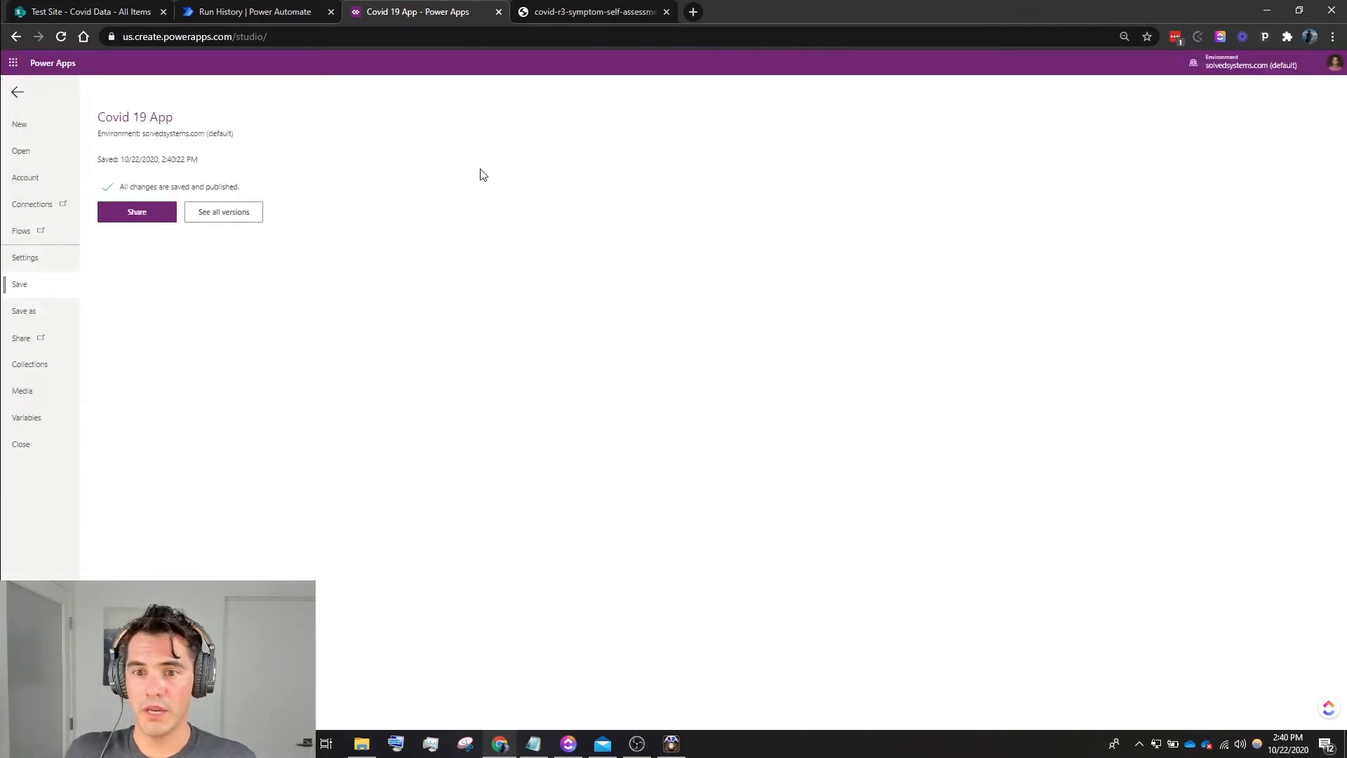
- Switch to Power Automate and create an instant flow from blank, skipping the naming dialog and choosing the Schedule Recurrence trigger
{"action": "left_click", "coordinate": [228, 12]}
{"action": "left_click", "coordinate": [129, 82]}
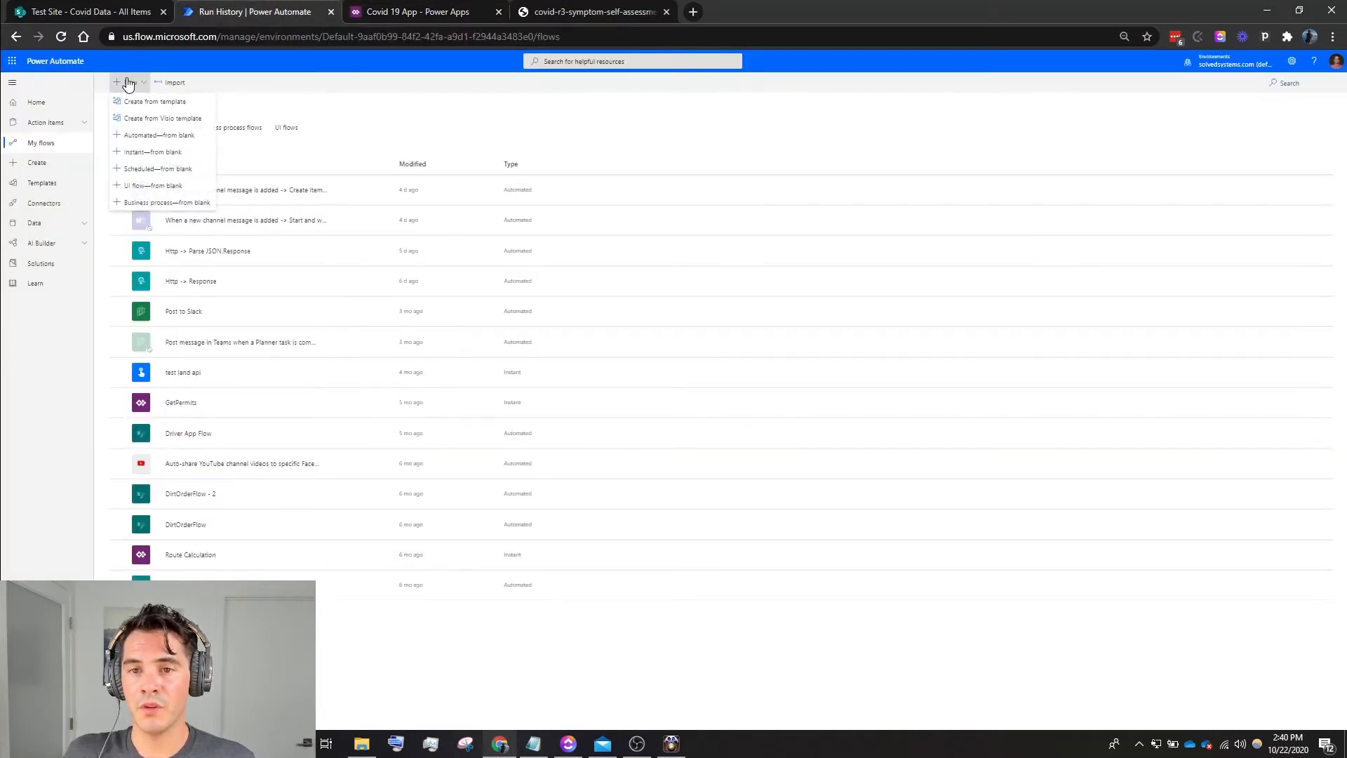
{"action": "left_click", "coordinate": [151, 154]}
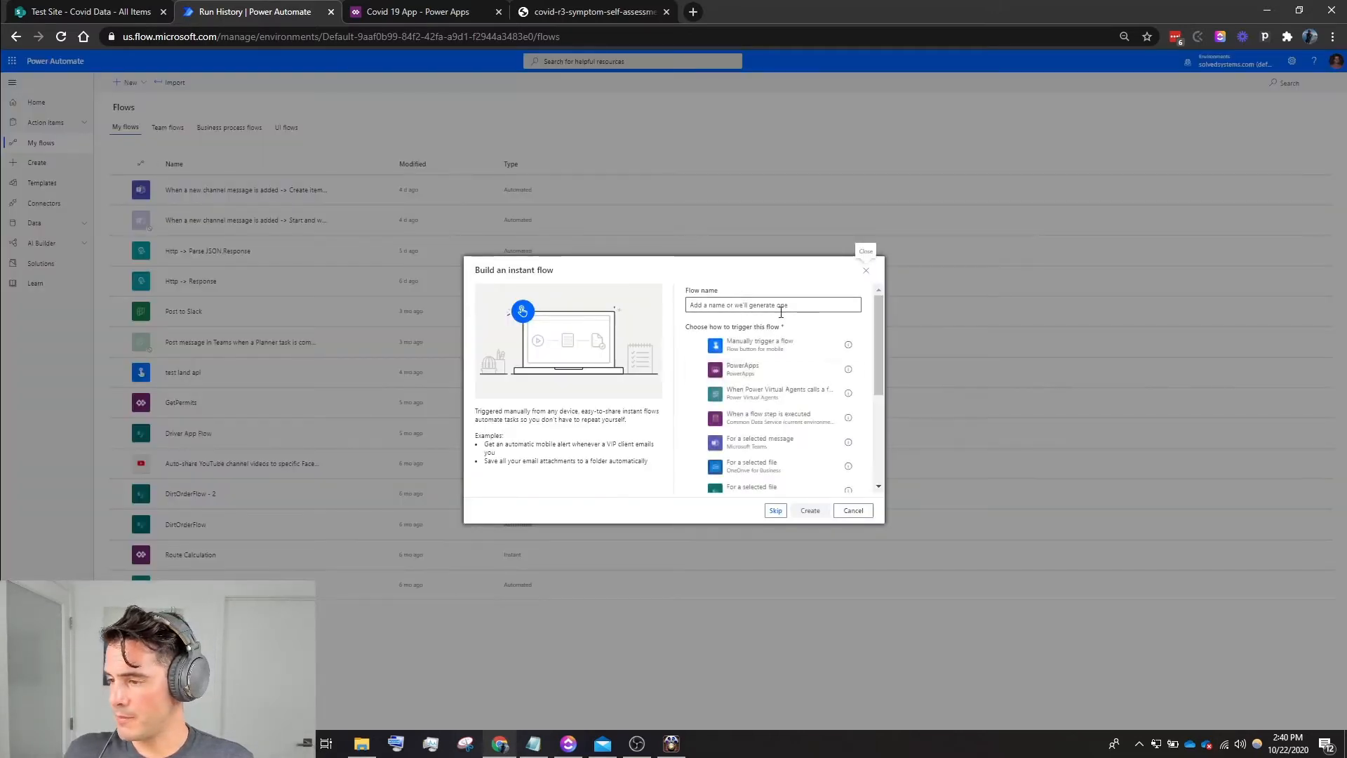
{"action": "left_click", "coordinate": [775, 510]}
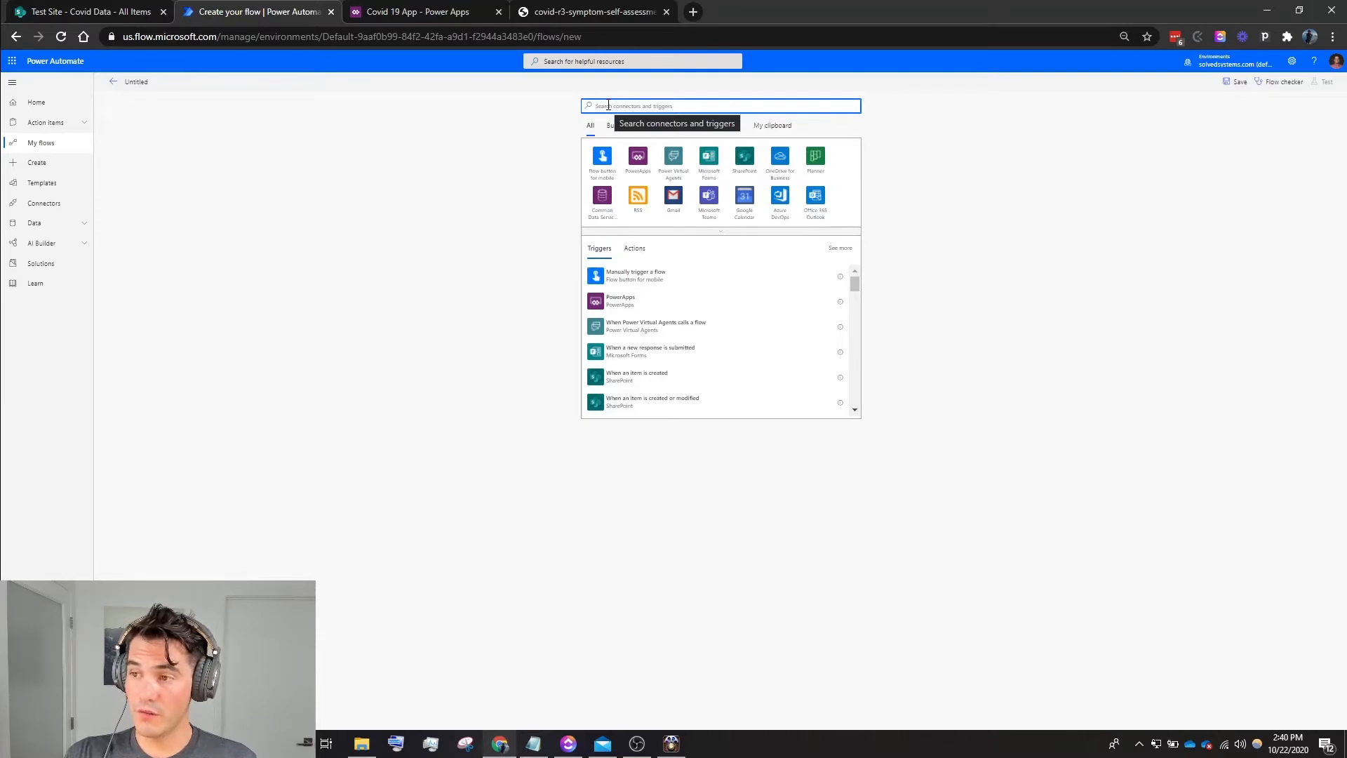
{"action": "type", "text": "re"}
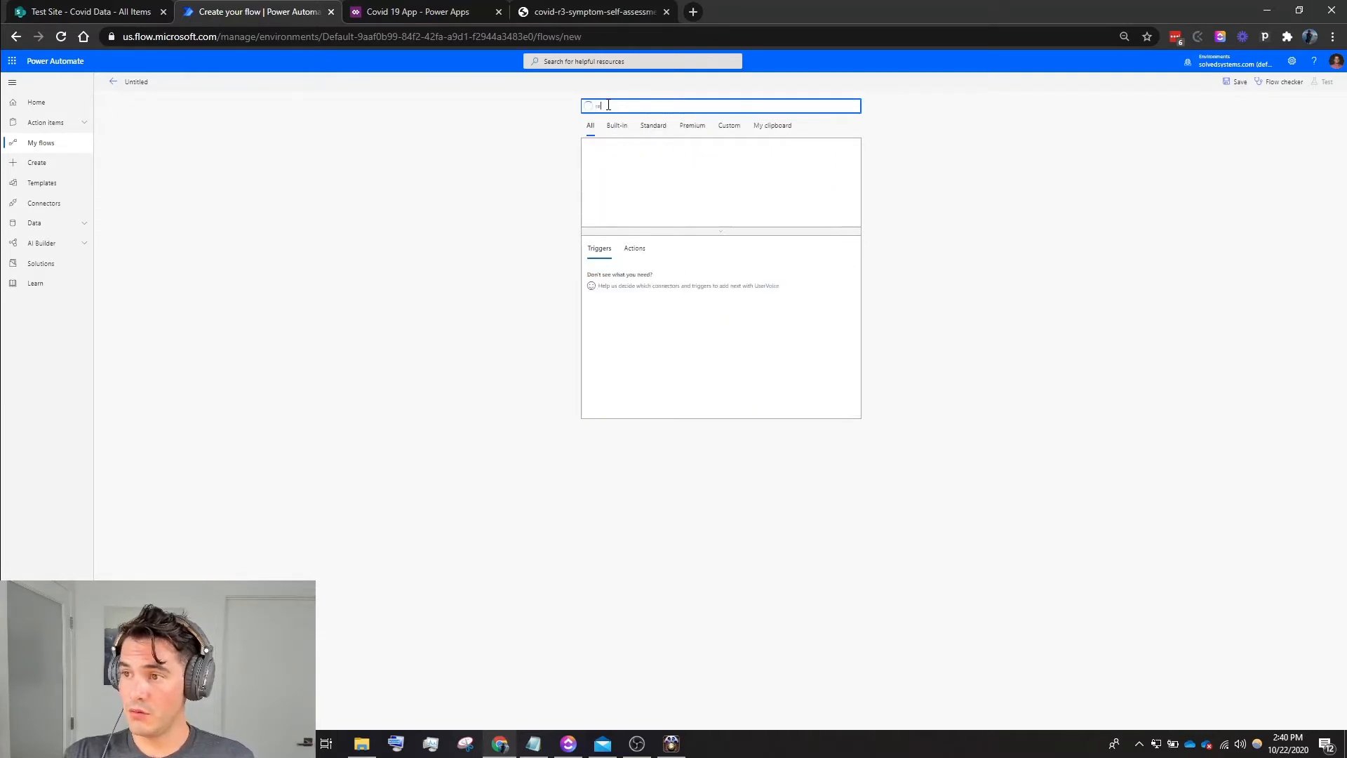
{"action": "type", "text": "cu"}
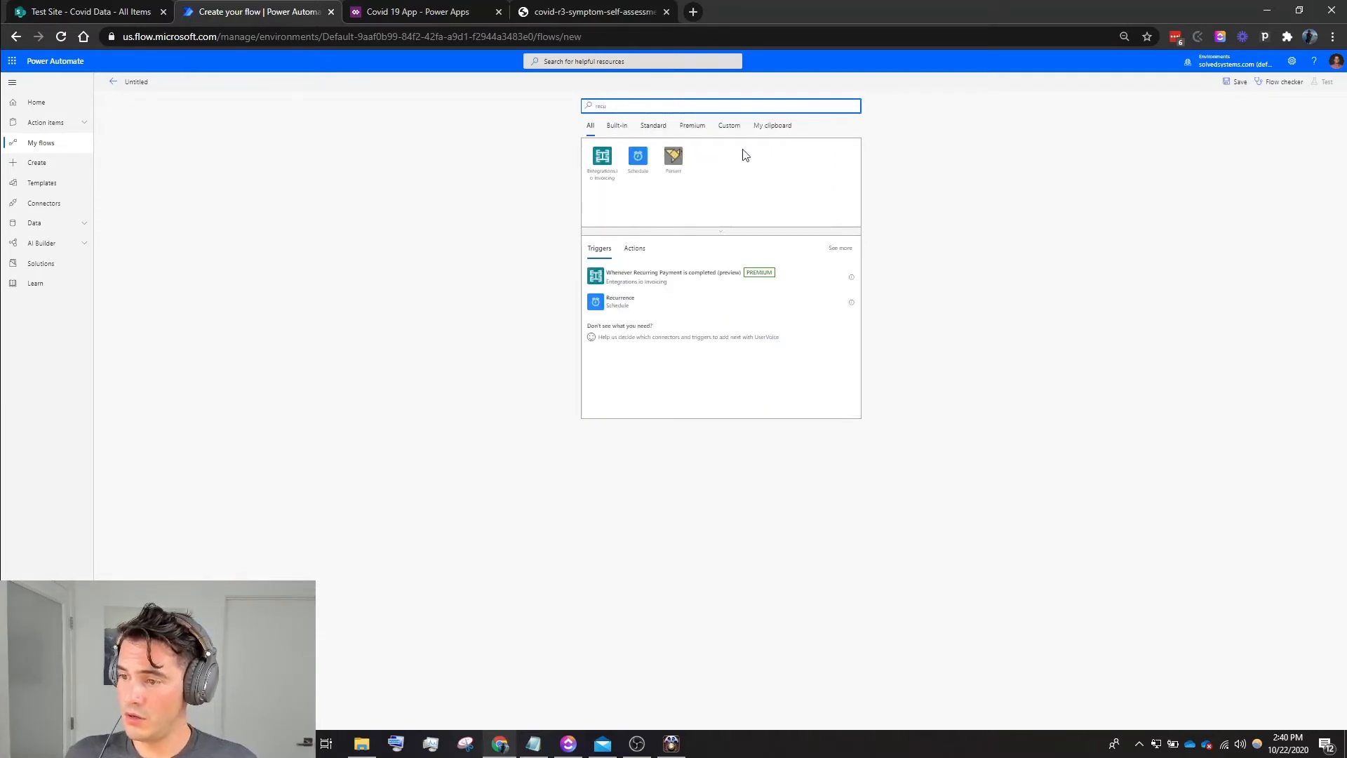
{"action": "left_click", "coordinate": [653, 303]}
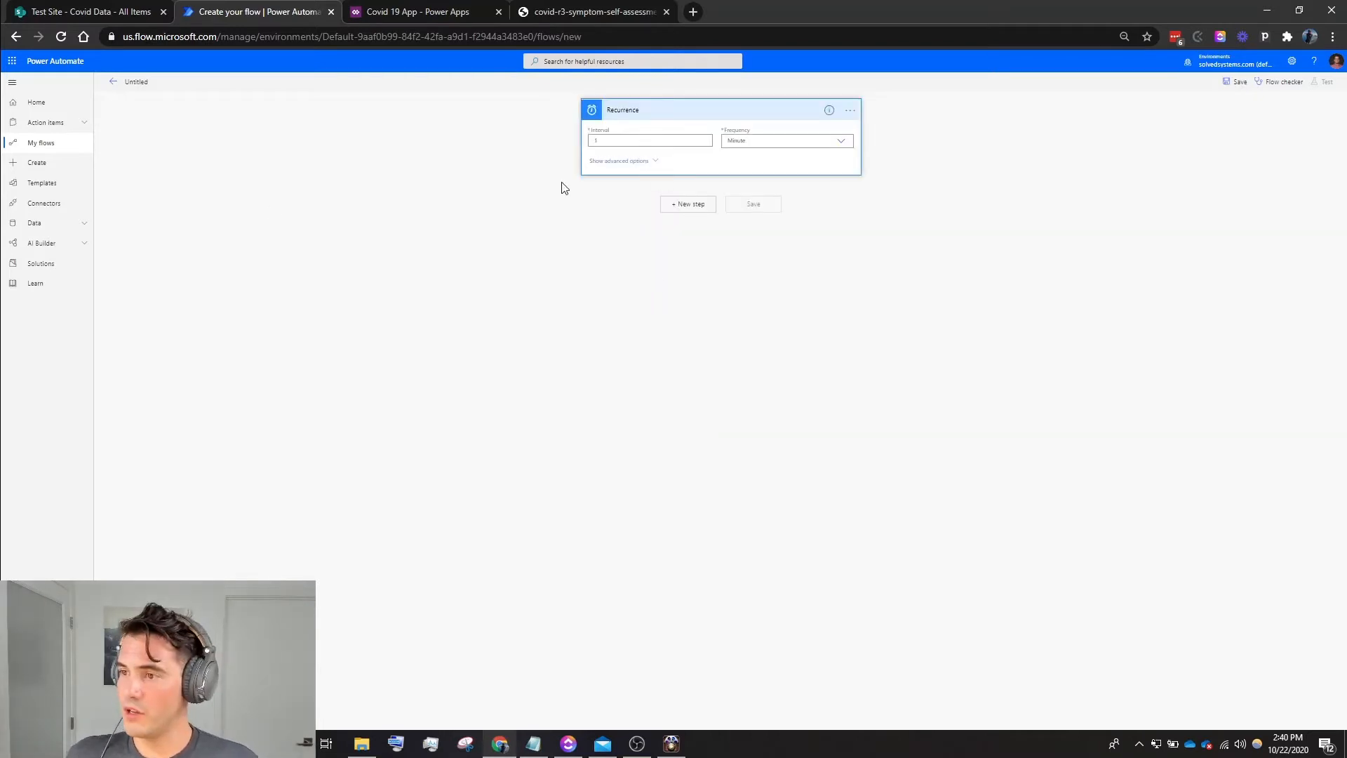
- Set the Recurrence trigger's frequency to Day and its run hour to 6
{"action": "left_click", "coordinate": [744, 143]}
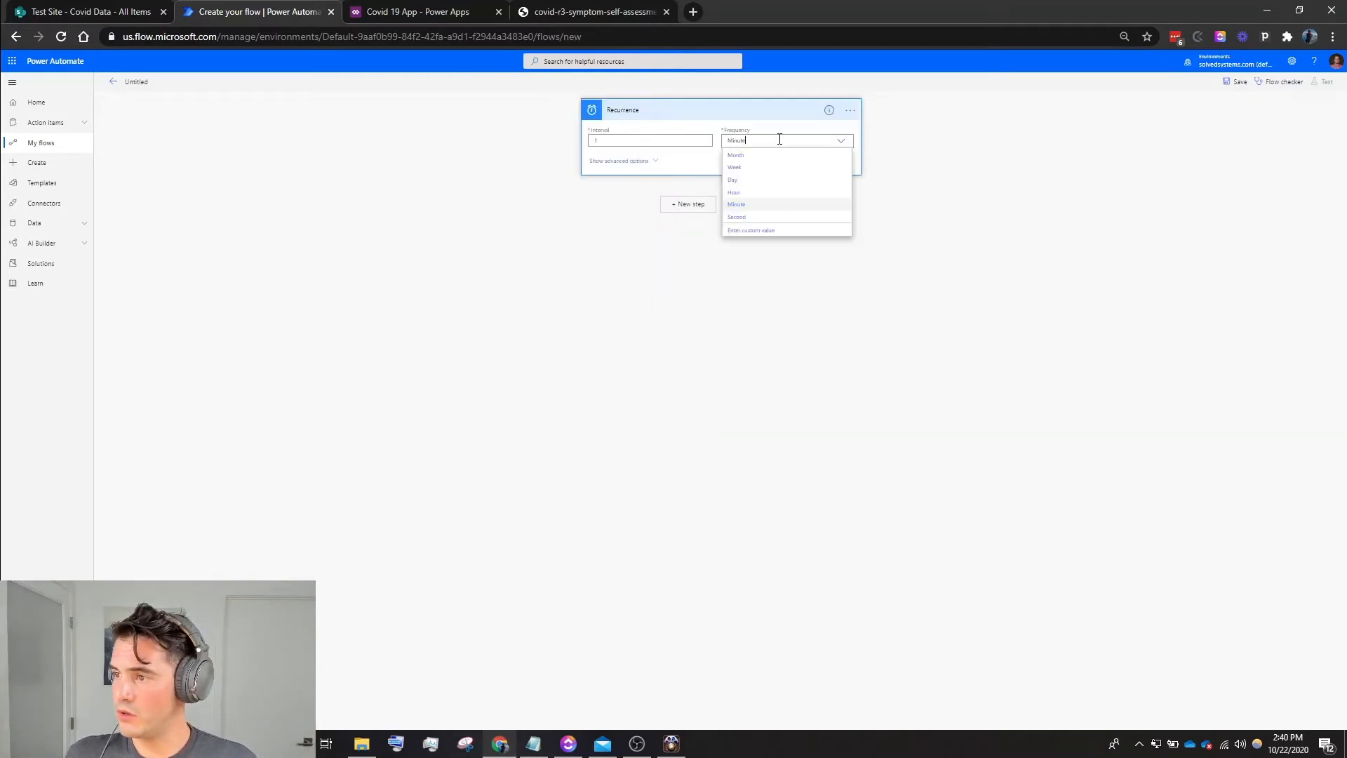
{"action": "left_click", "coordinate": [747, 181]}
{"action": "left_click", "coordinate": [642, 163]}
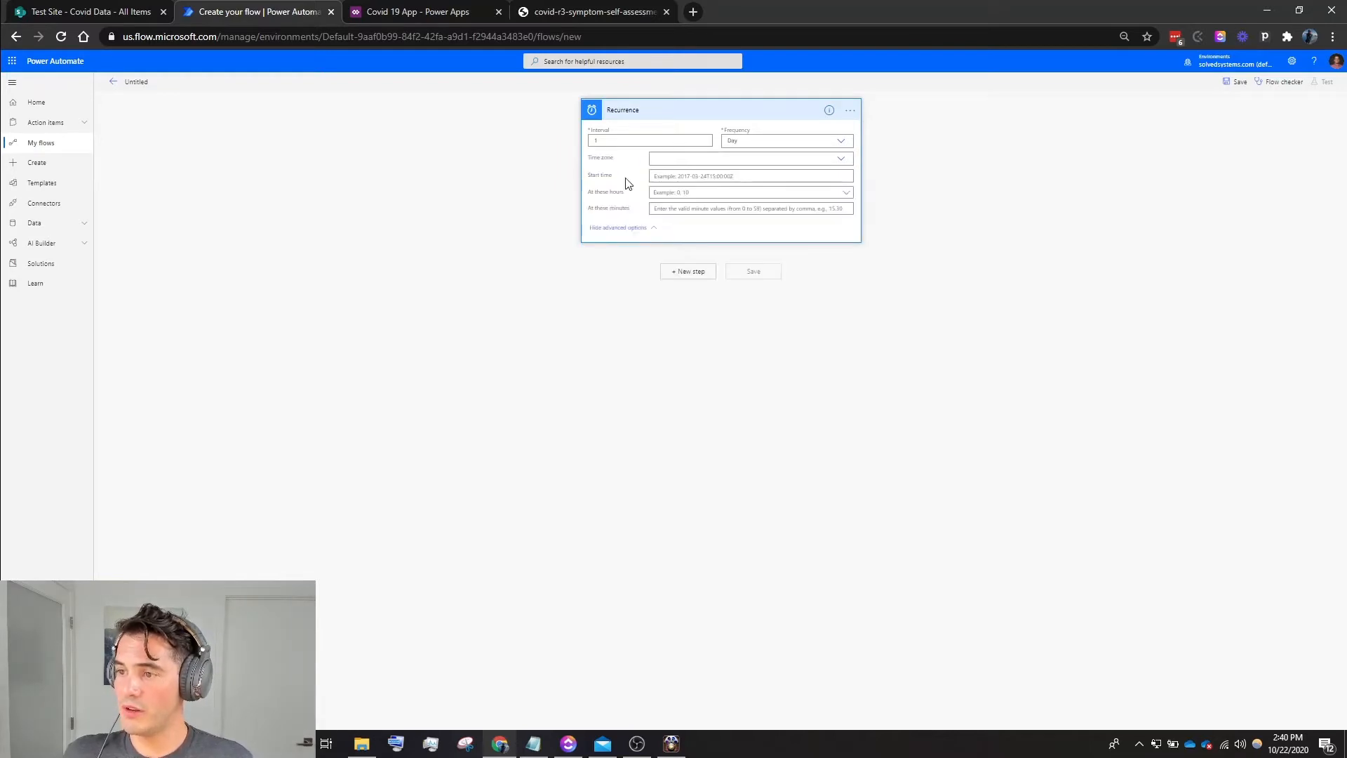
{"action": "left_click", "coordinate": [687, 196]}
{"action": "left_click", "coordinate": [661, 333]}
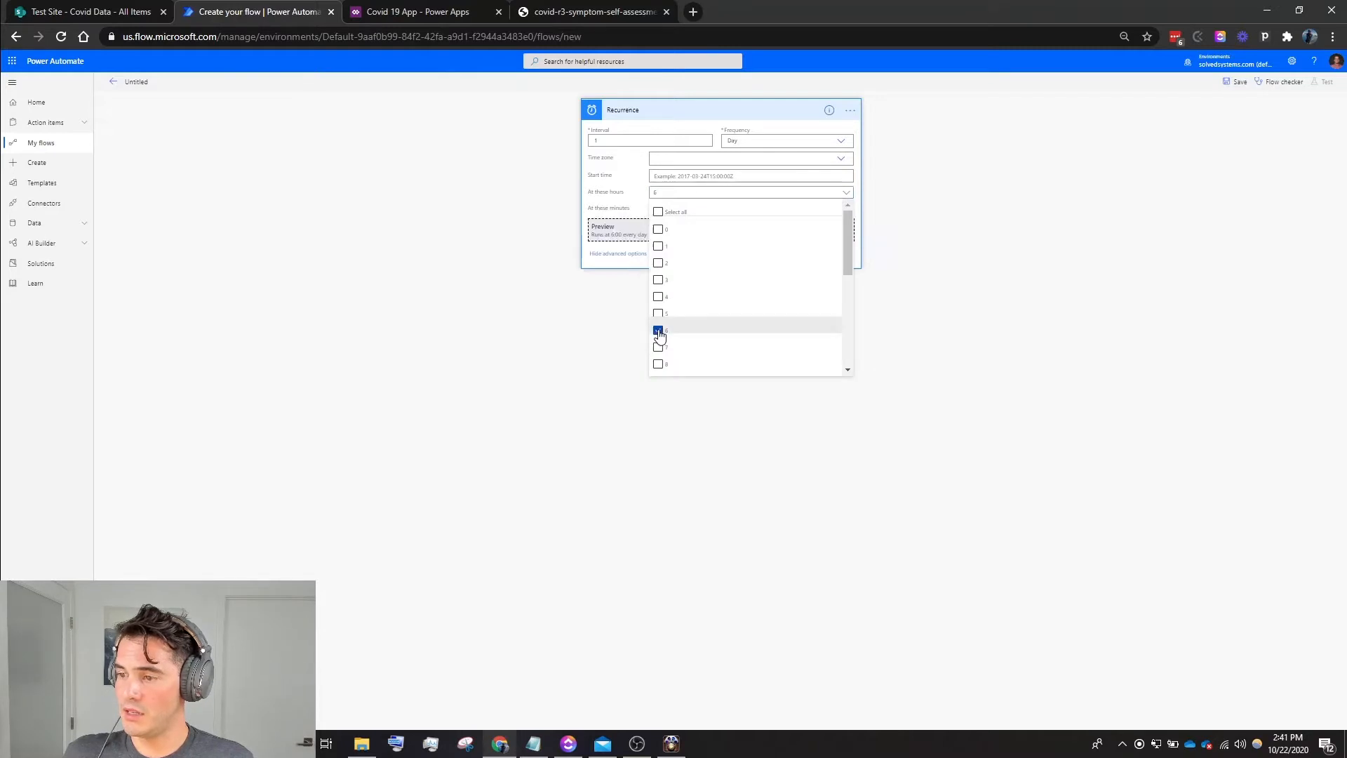
{"action": "left_click", "coordinate": [932, 301]}
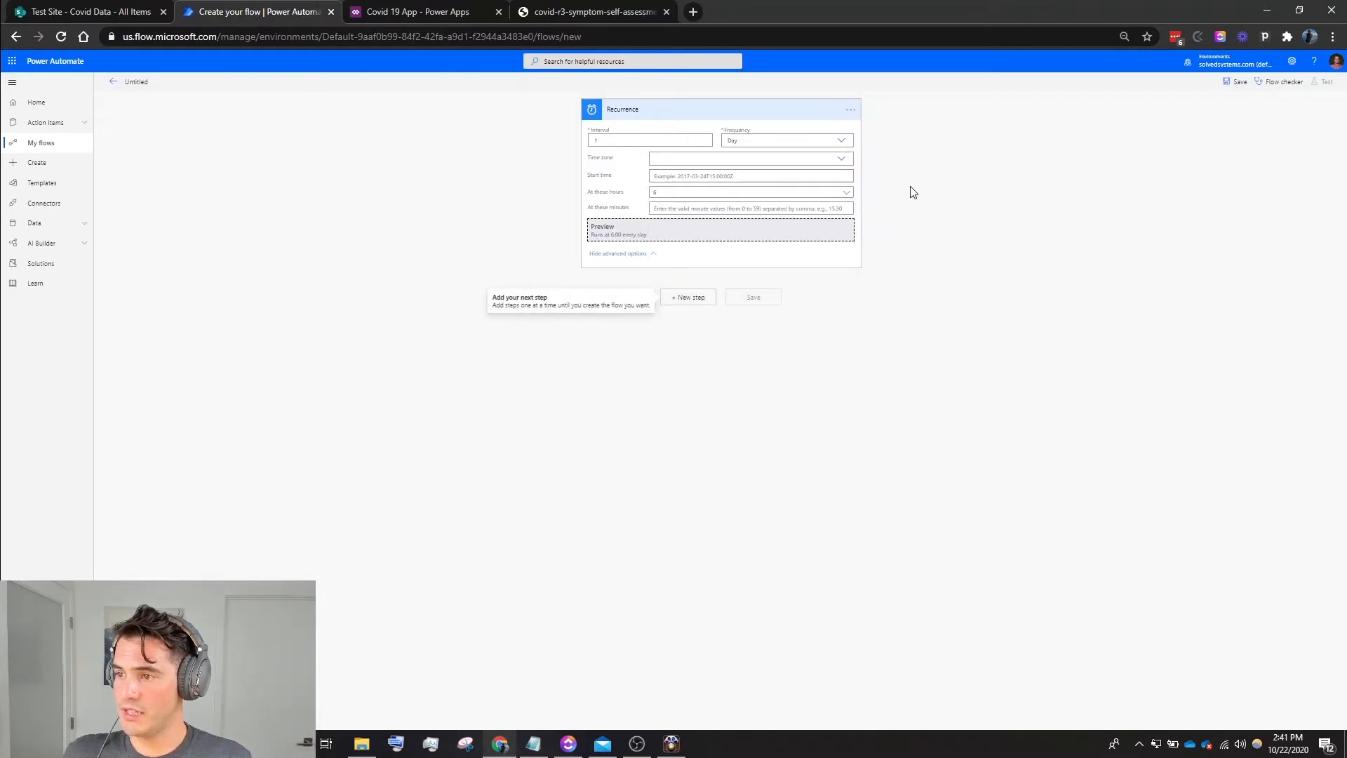
- Add a Send push notification V2 action with Power Apps as the mobile app and Covid 19 App as the receiving app
{"action": "left_click", "coordinate": [700, 297]}
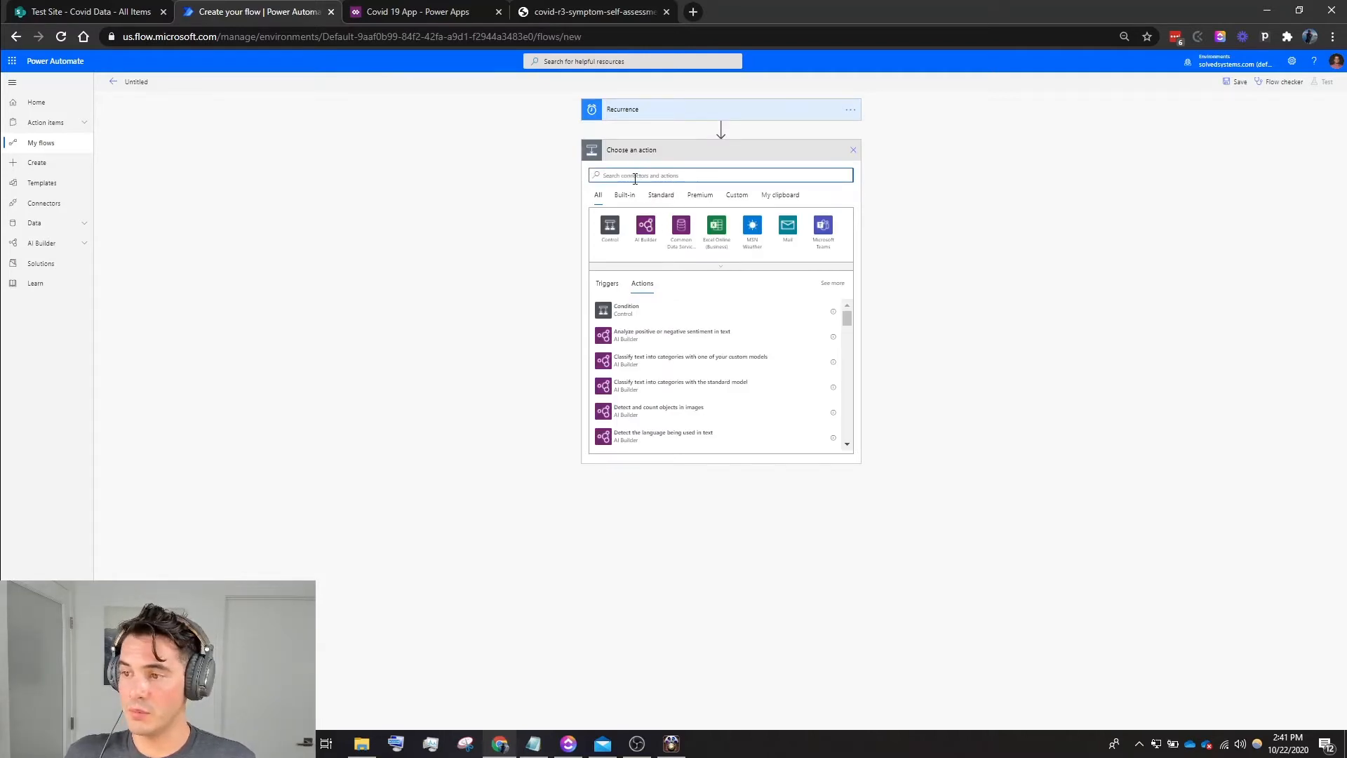
{"action": "type", "text": "push"}
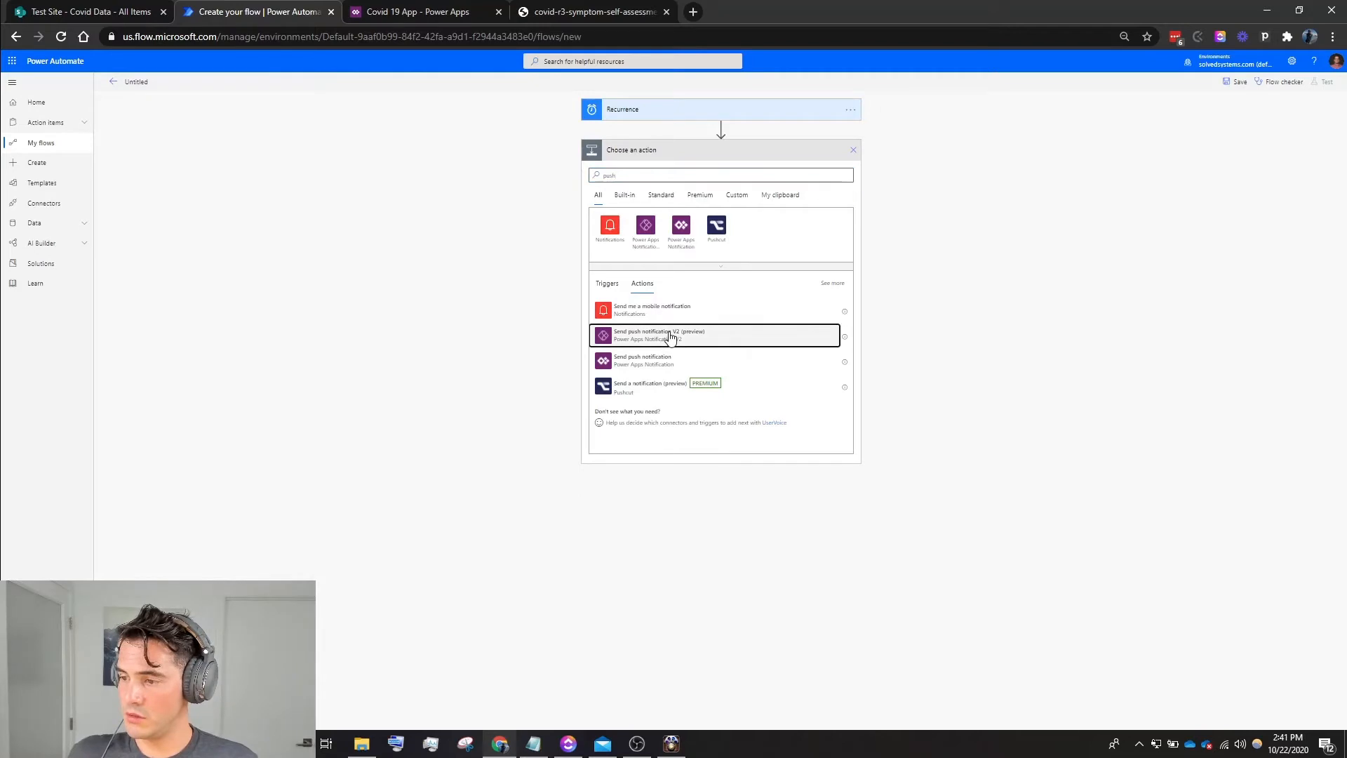
{"action": "left_click", "coordinate": [671, 337]}
{"action": "left_click", "coordinate": [675, 172]}
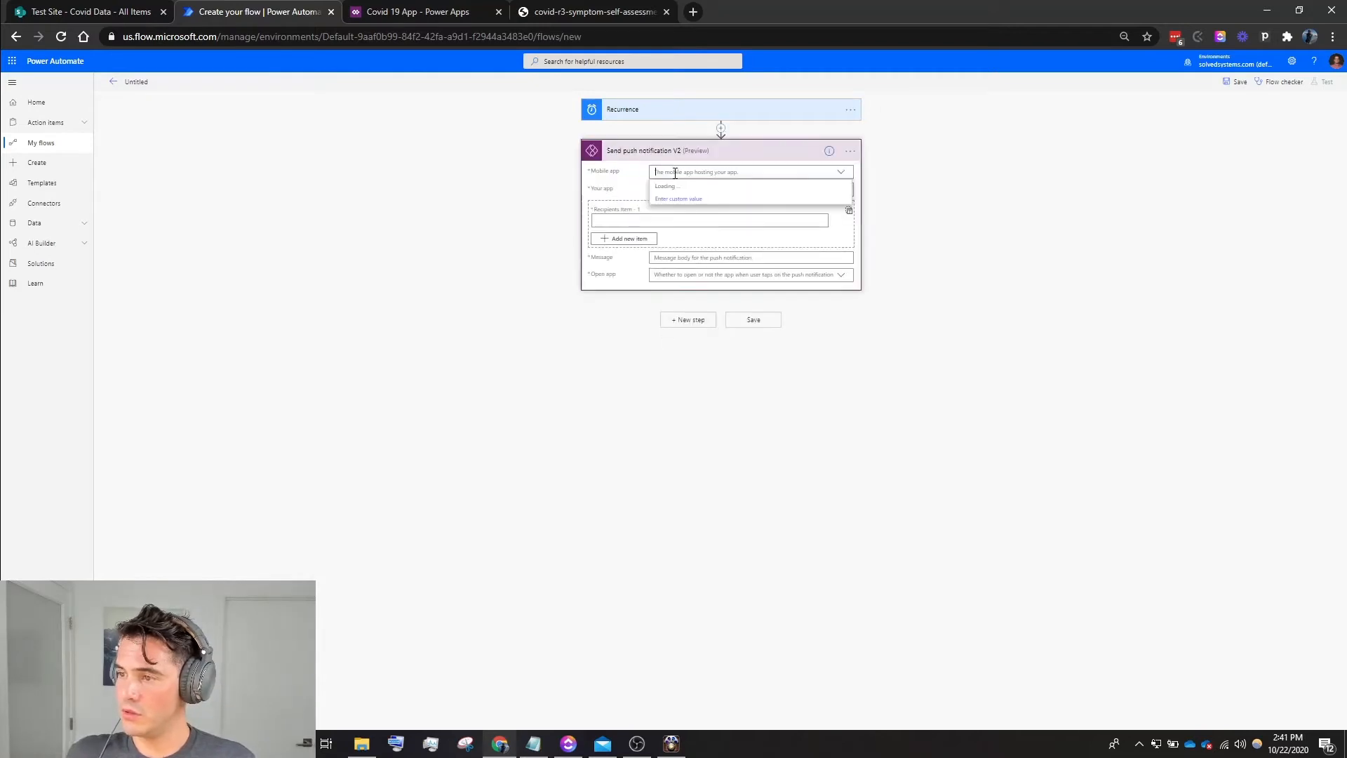
{"action": "left_click", "coordinate": [667, 205]}
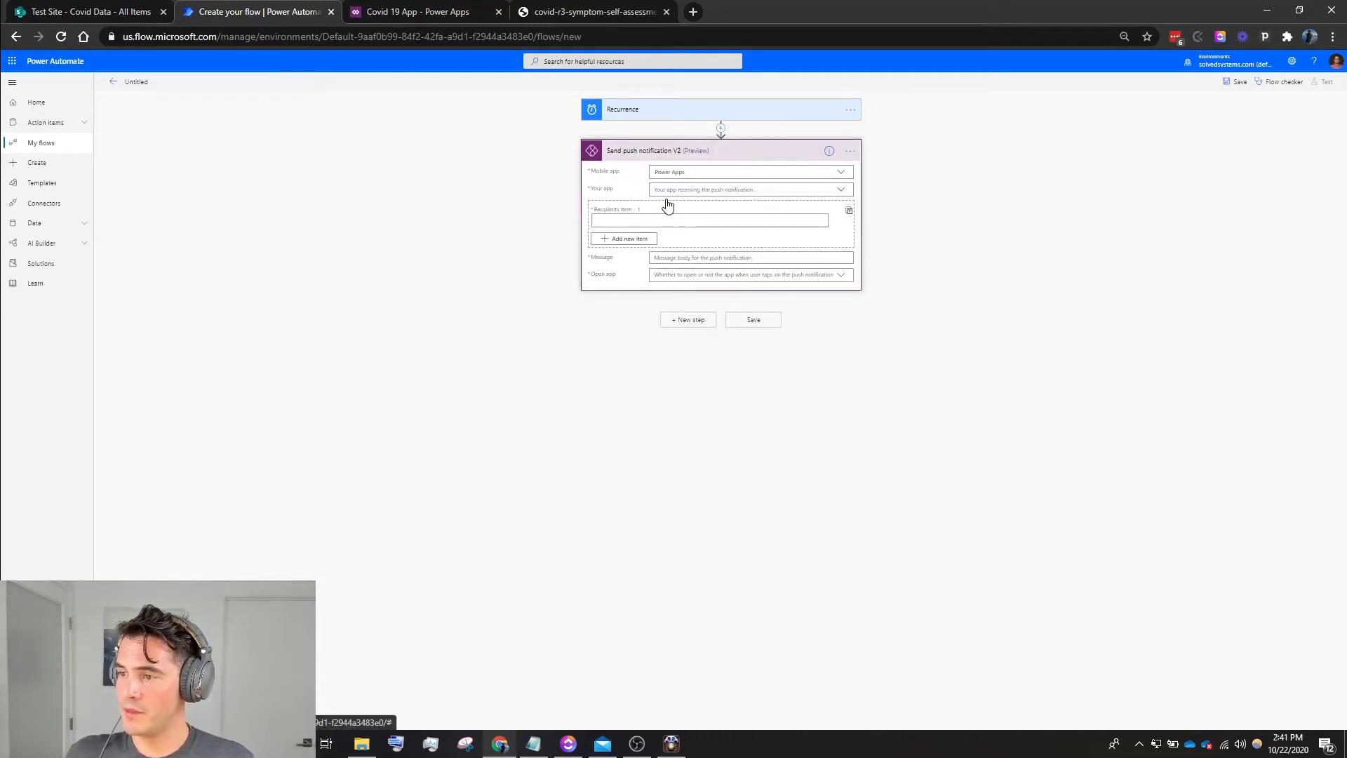
{"action": "left_click", "coordinate": [840, 190]}
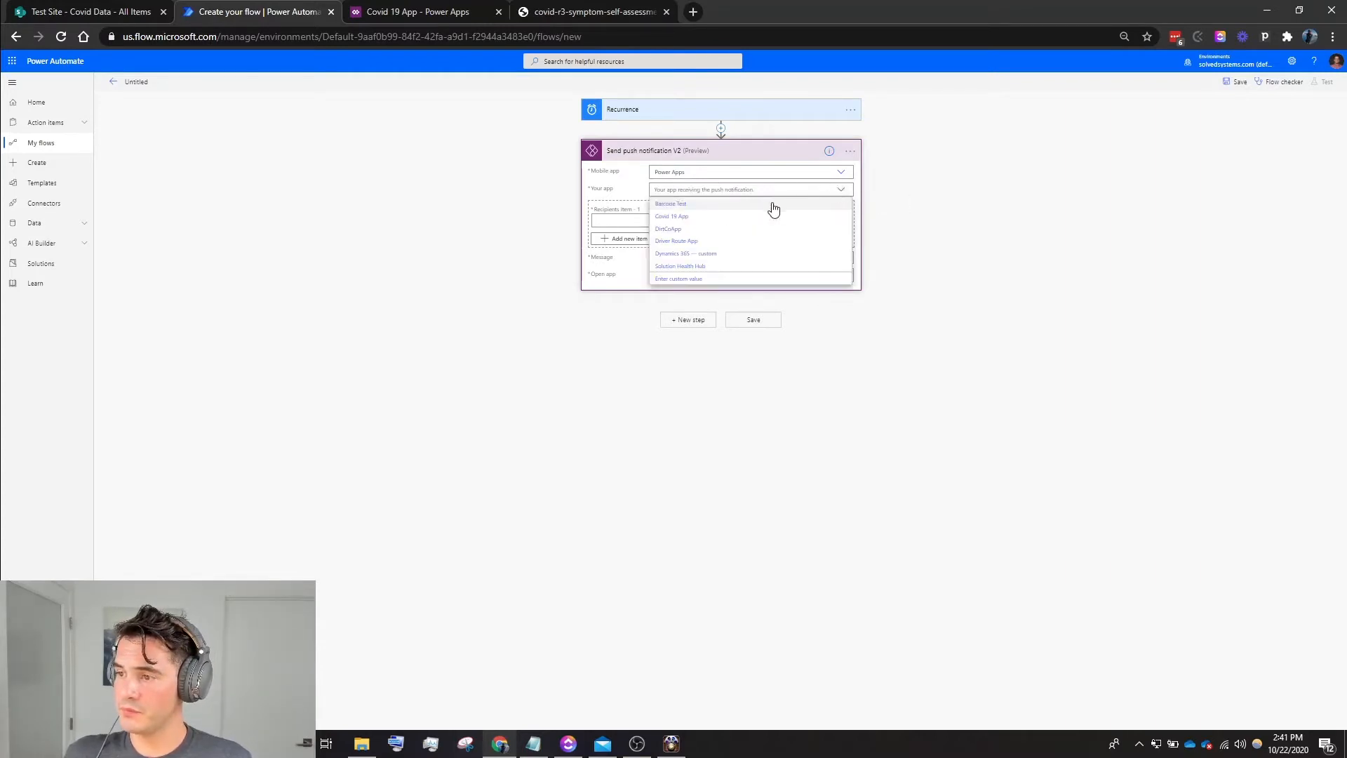
{"action": "left_click", "coordinate": [685, 219]}
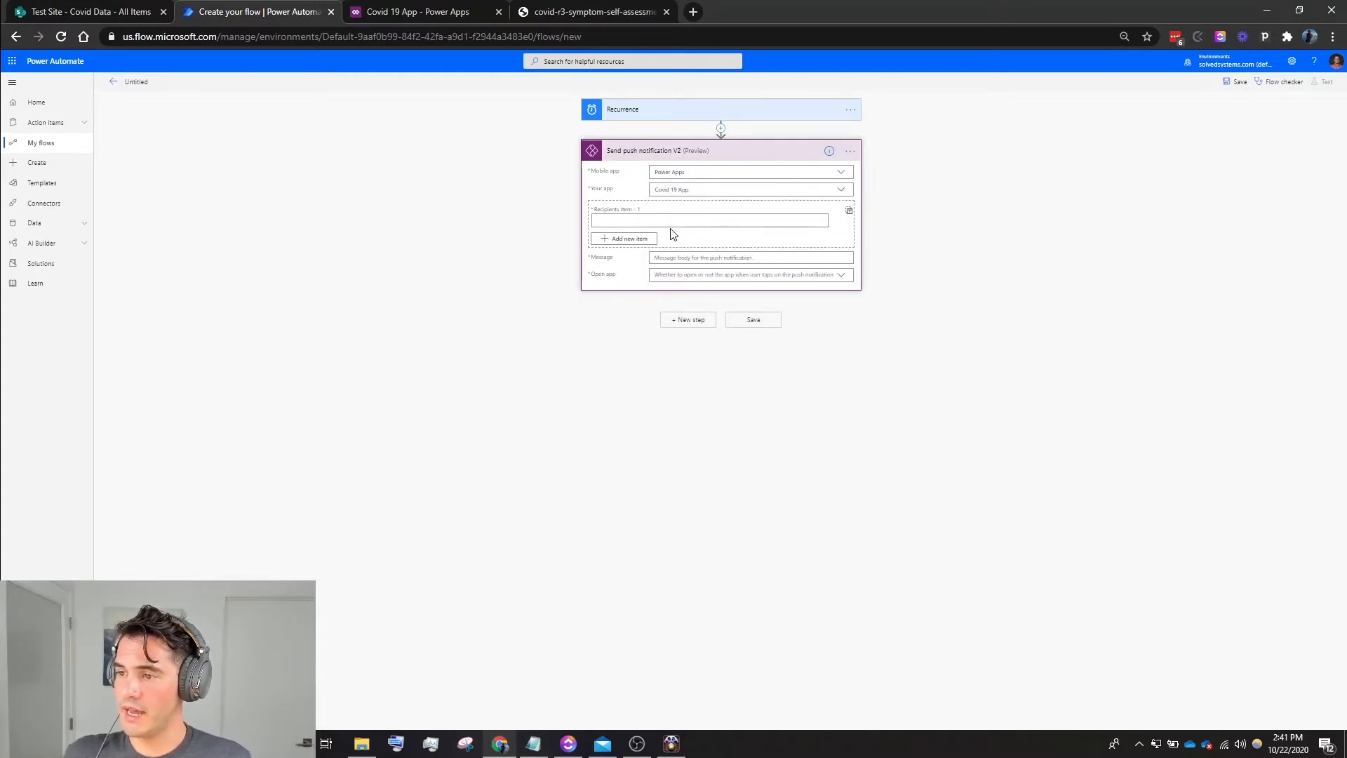
- Enter the recipient's e-mail address as the first recipient of the push notification
{"action": "left_click", "coordinate": [680, 222]}
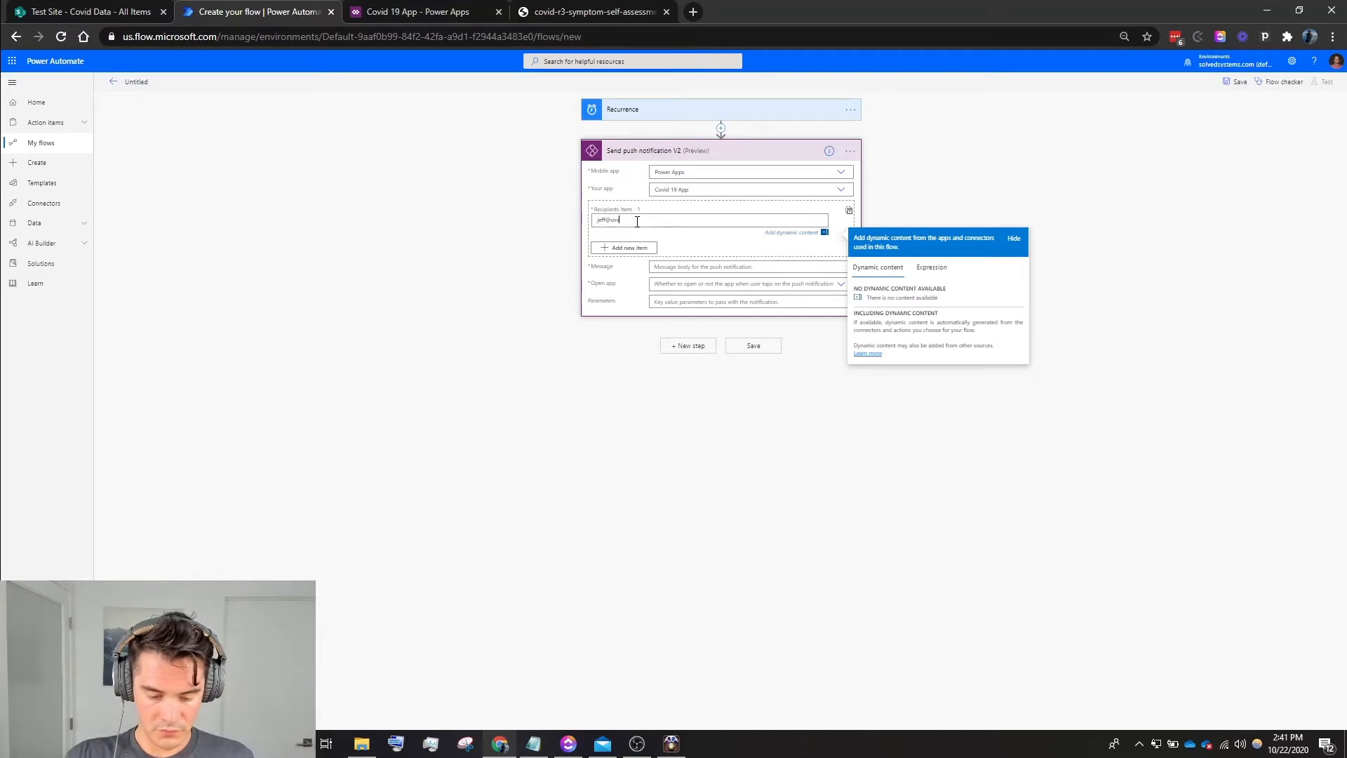
{"action": "type", "text": "vedsystems.com"}
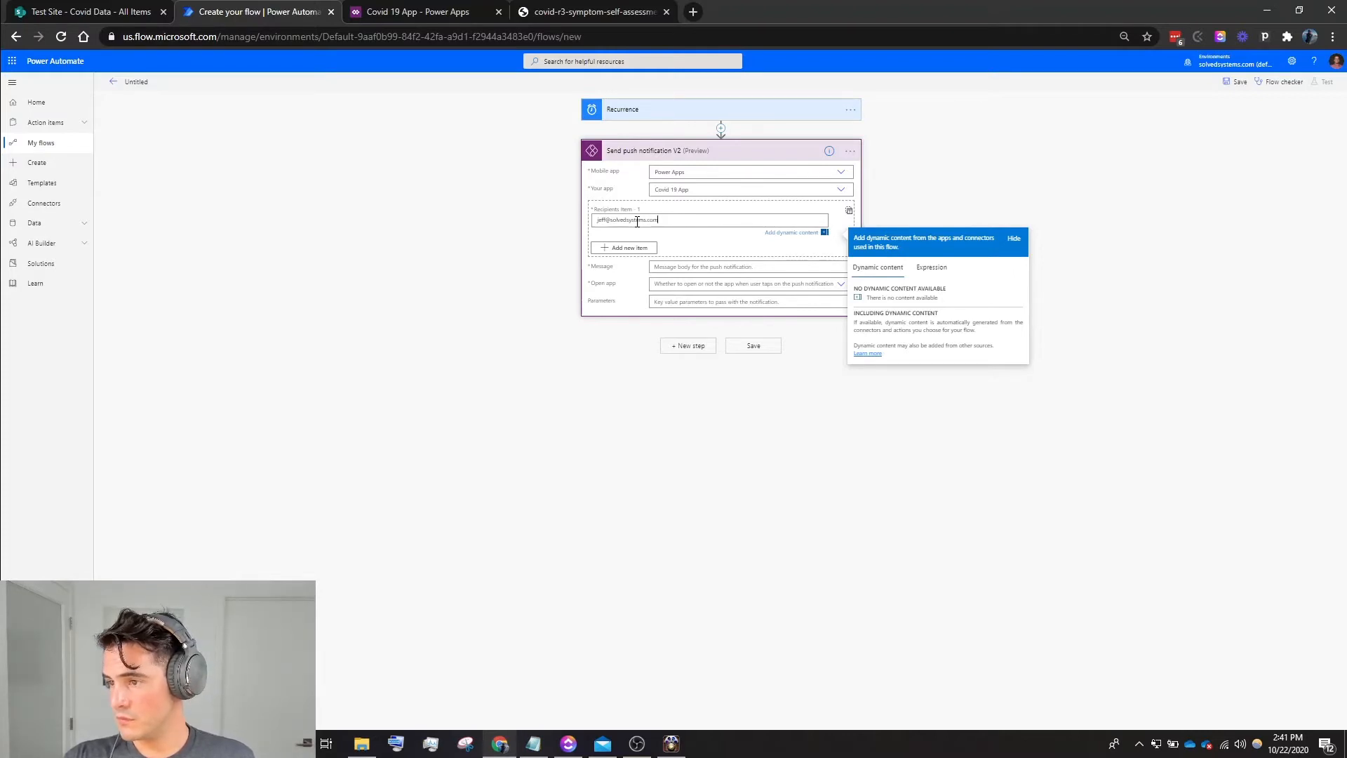
{"action": "left_click", "coordinate": [672, 320]}
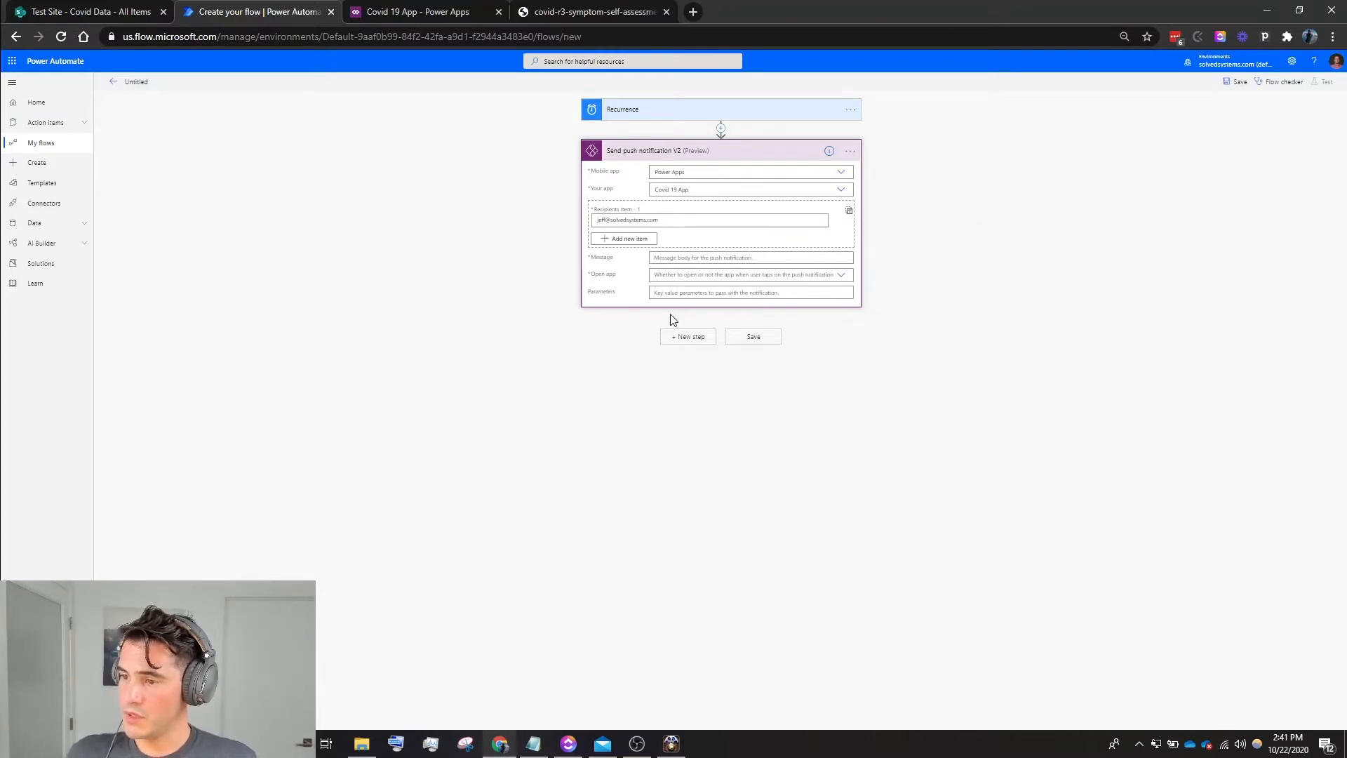
- Set the notification message to "Please Fill Out The Covid Self Assessment" and Open app to Yes, and save the flow
{"action": "left_click", "coordinate": [748, 259]}
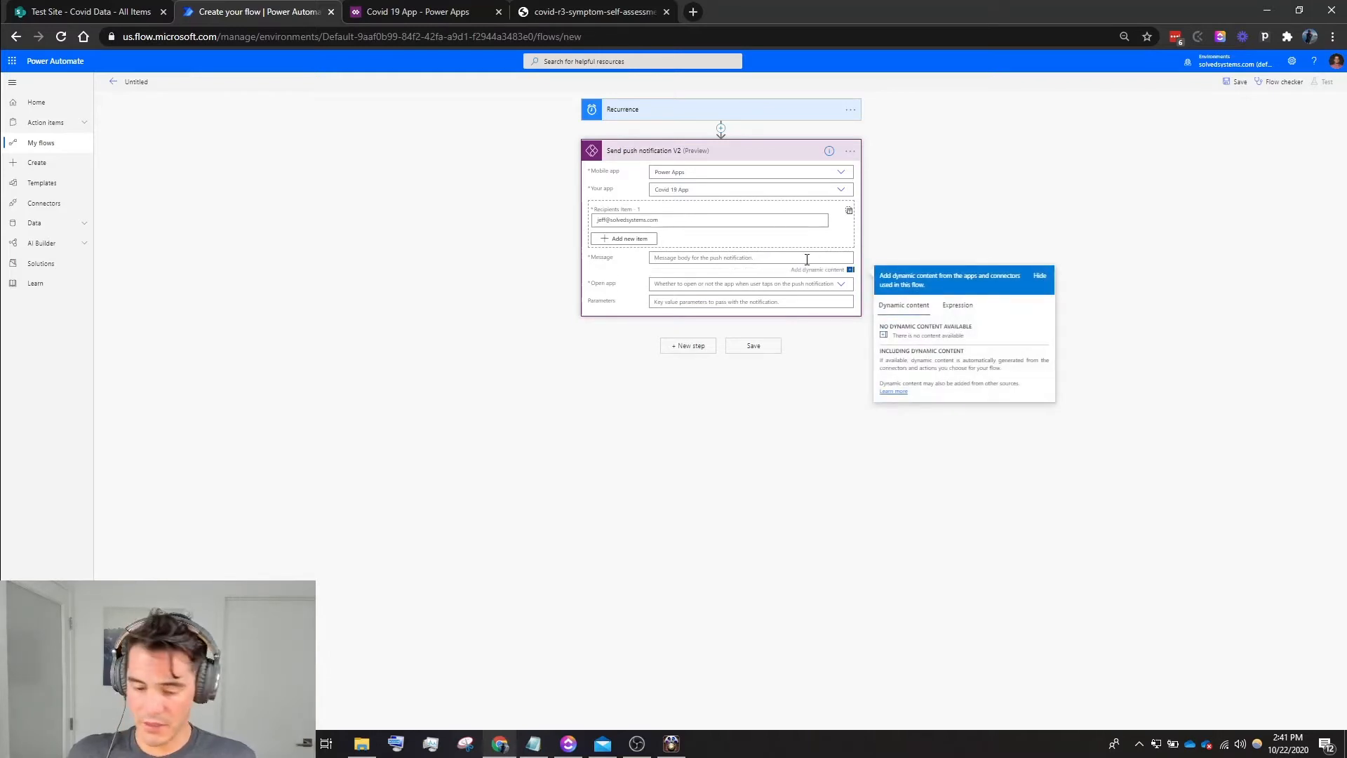
{"action": "type", "text": "Ple"}
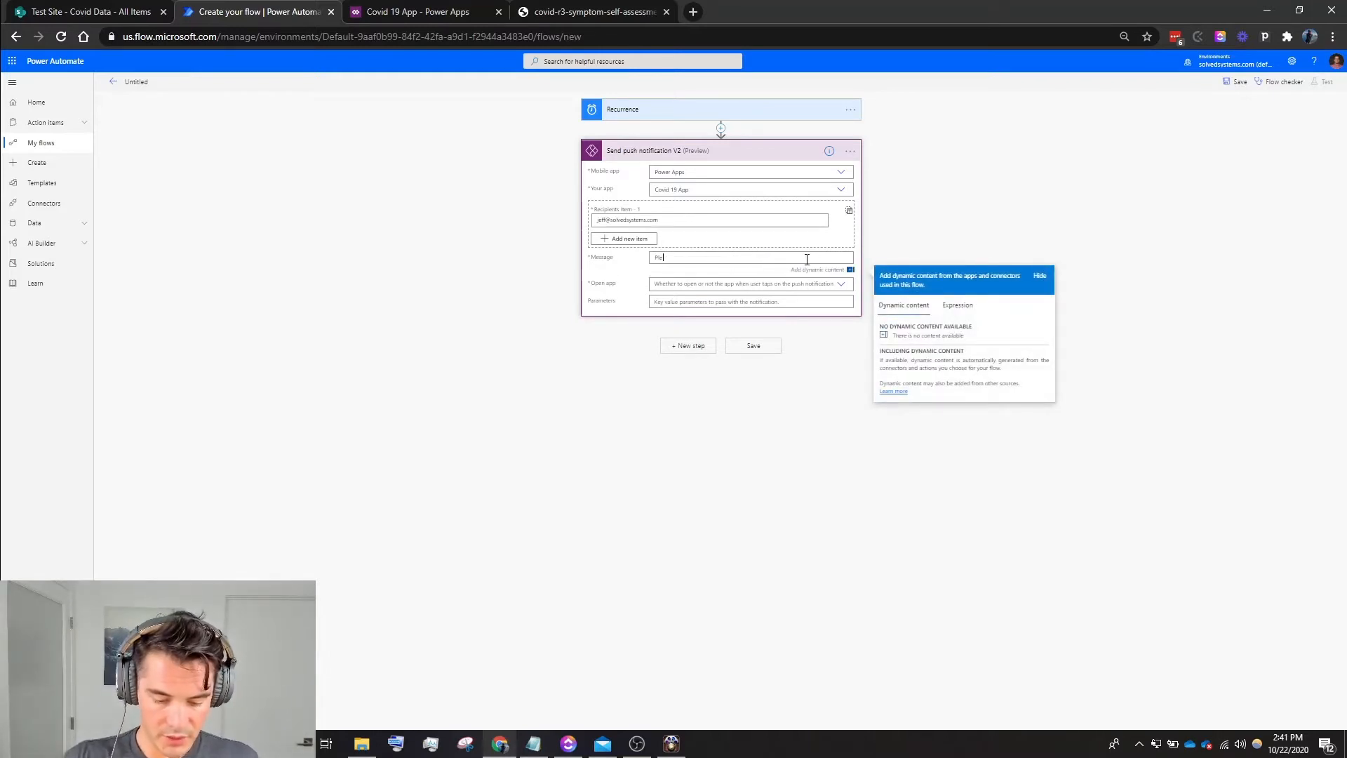
{"action": "type", "text": "ase Fill "}
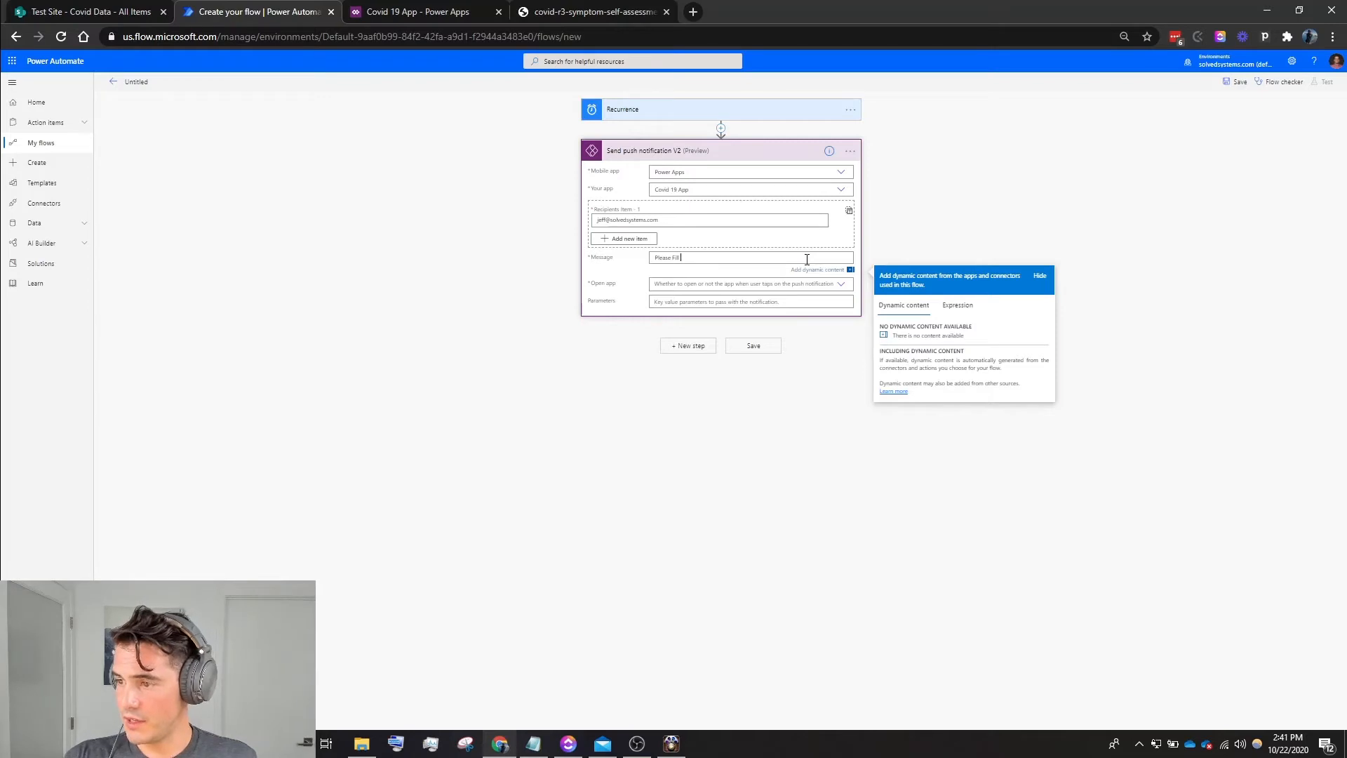
{"action": "type", "text": "Out The Covid Self Asses"}
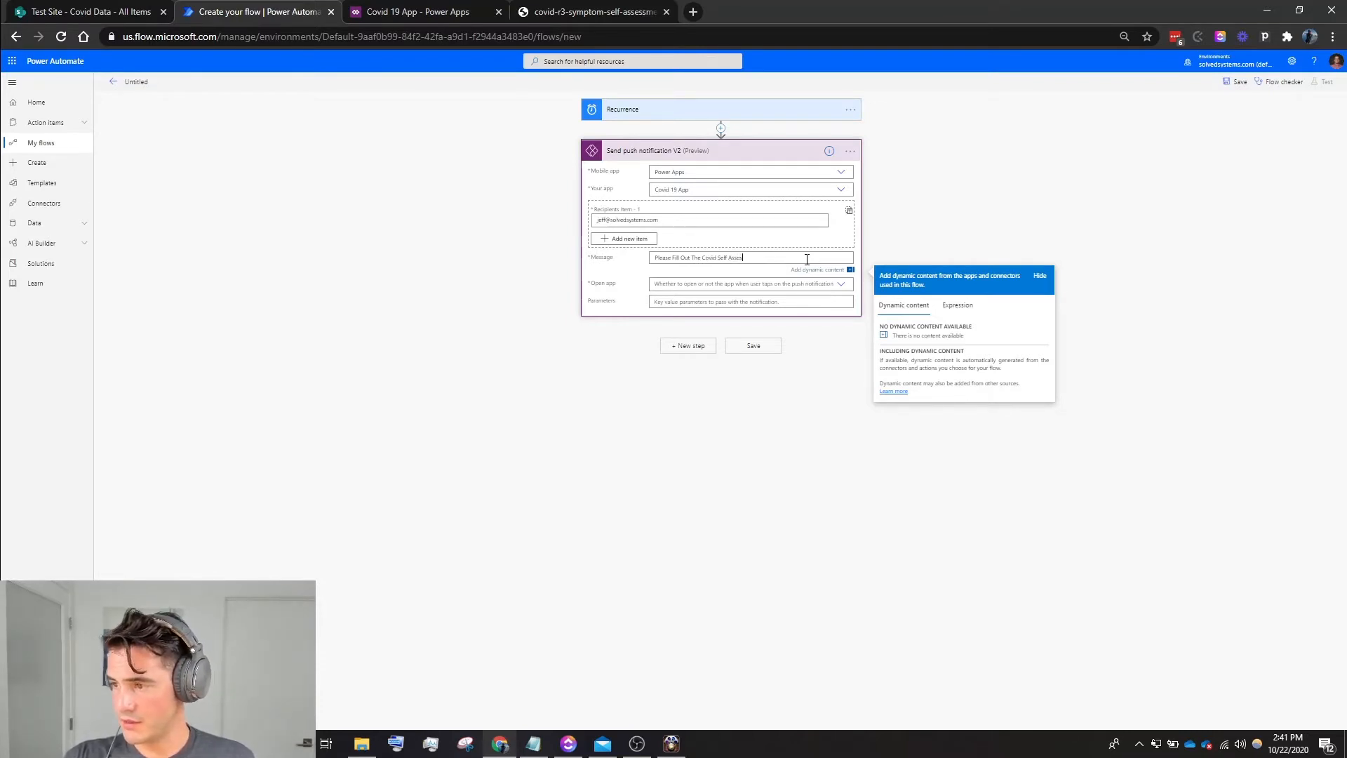
{"action": "type", "text": "ment"}
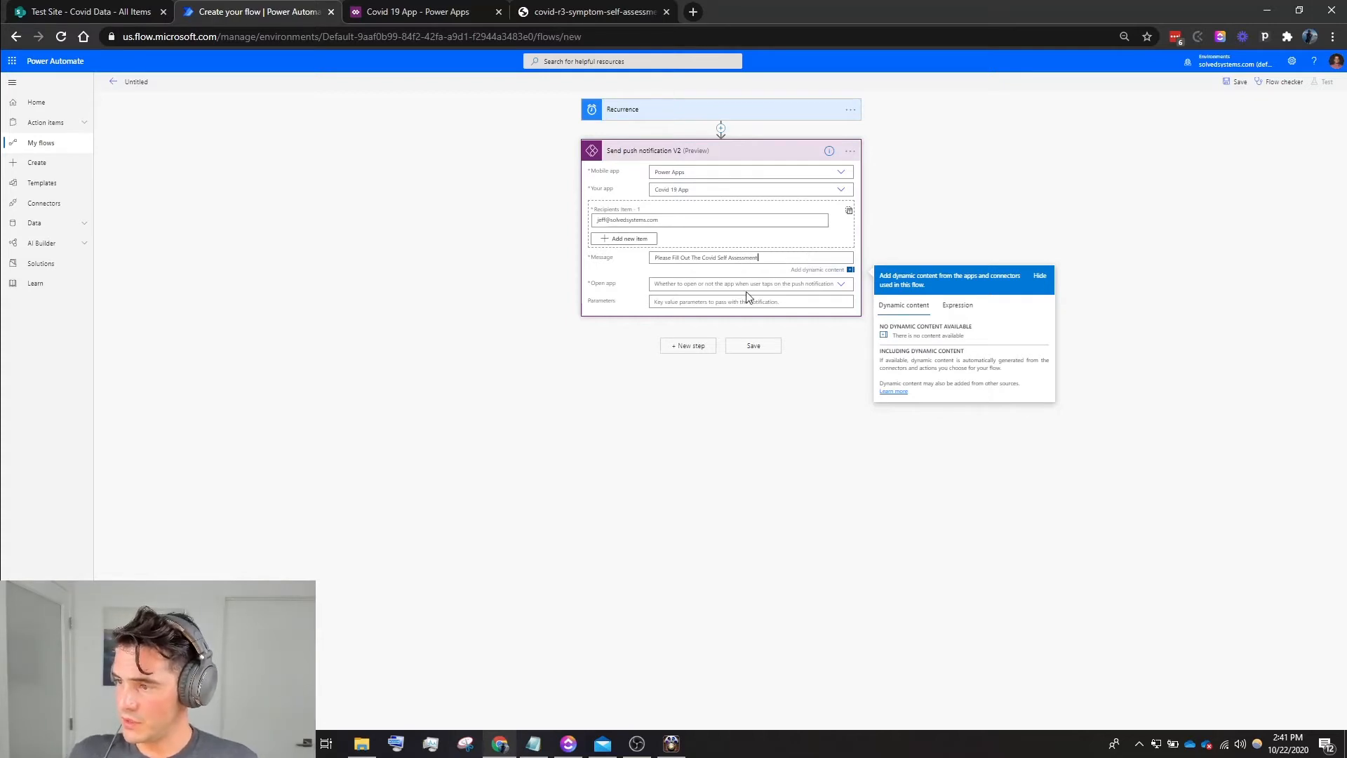
{"action": "left_click", "coordinate": [755, 285]}
{"action": "left_click", "coordinate": [695, 294]}
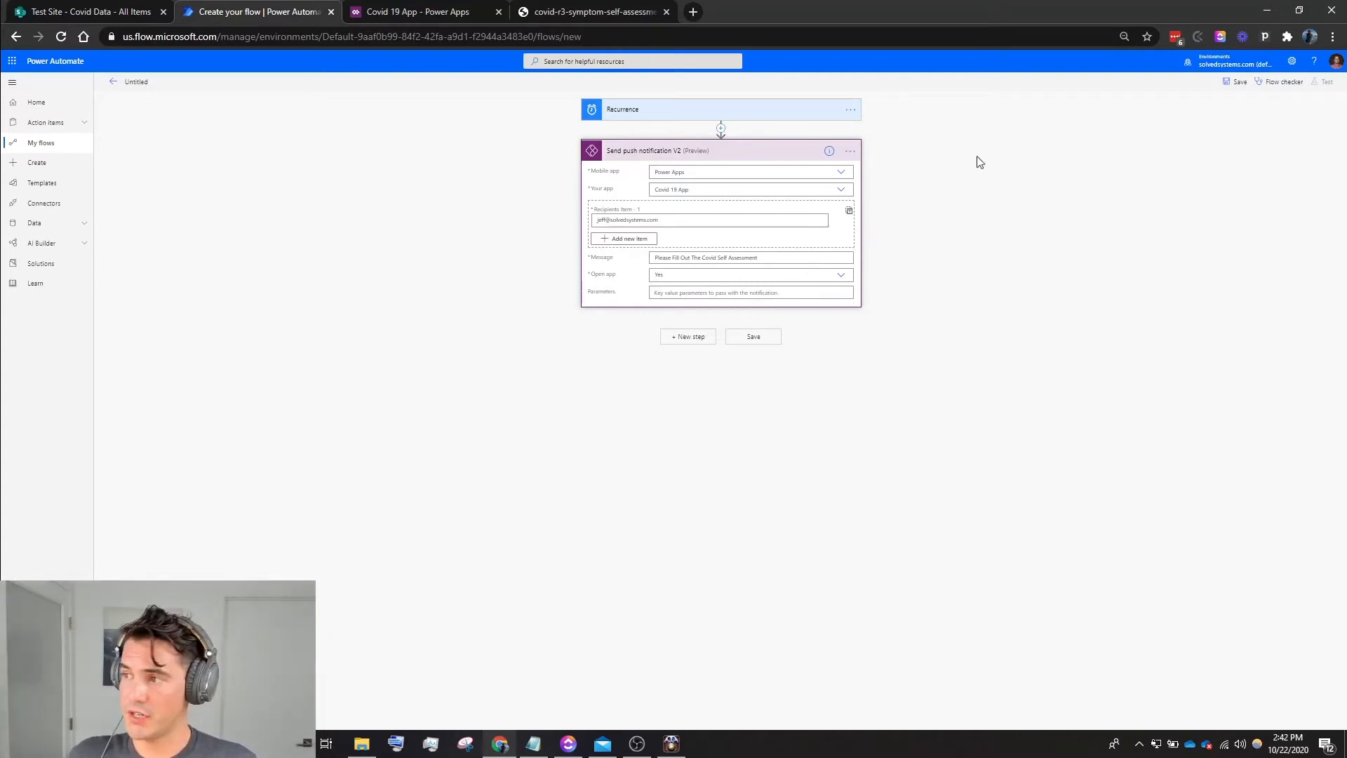
{"action": "left_click", "coordinate": [1239, 84]}
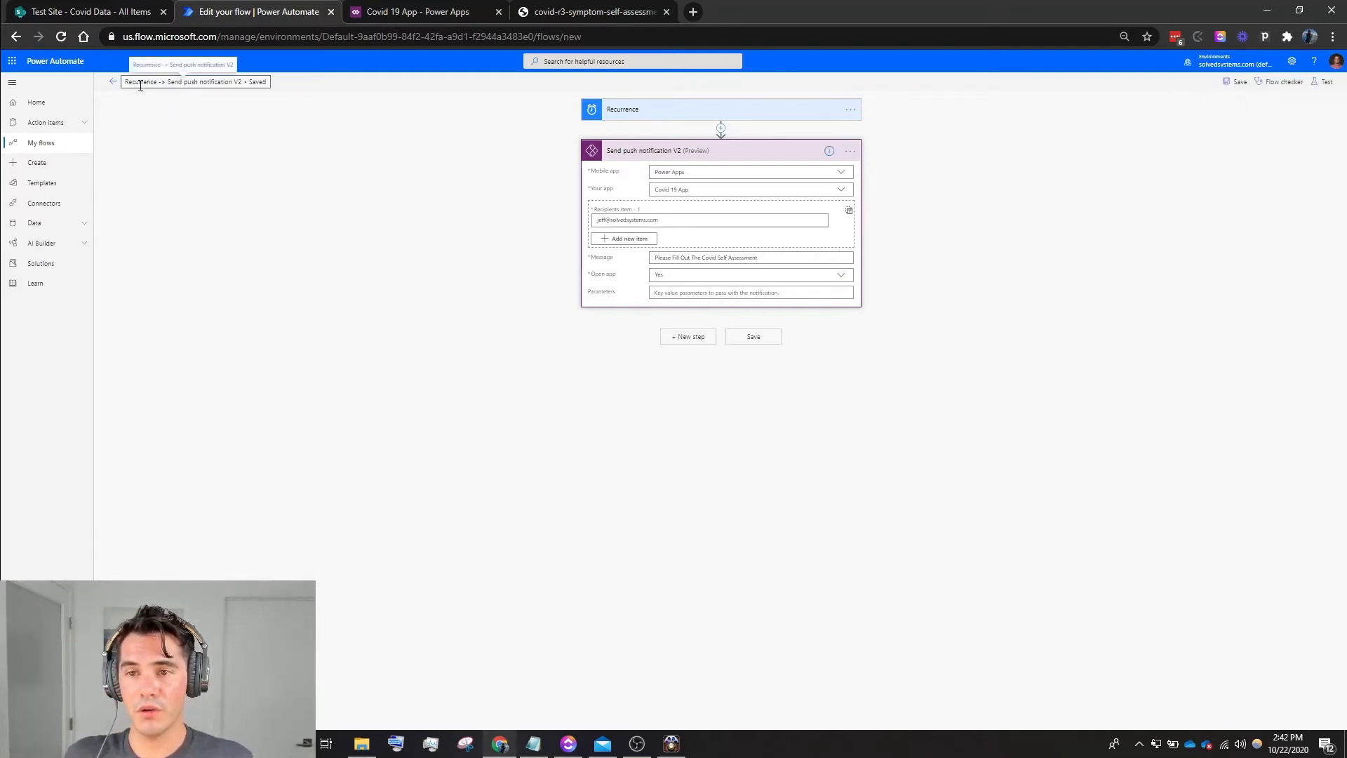
- Return to the flow's details page and bring up the mirrored iPhone screen to check for the push notification
{"action": "left_click", "coordinate": [114, 84]}
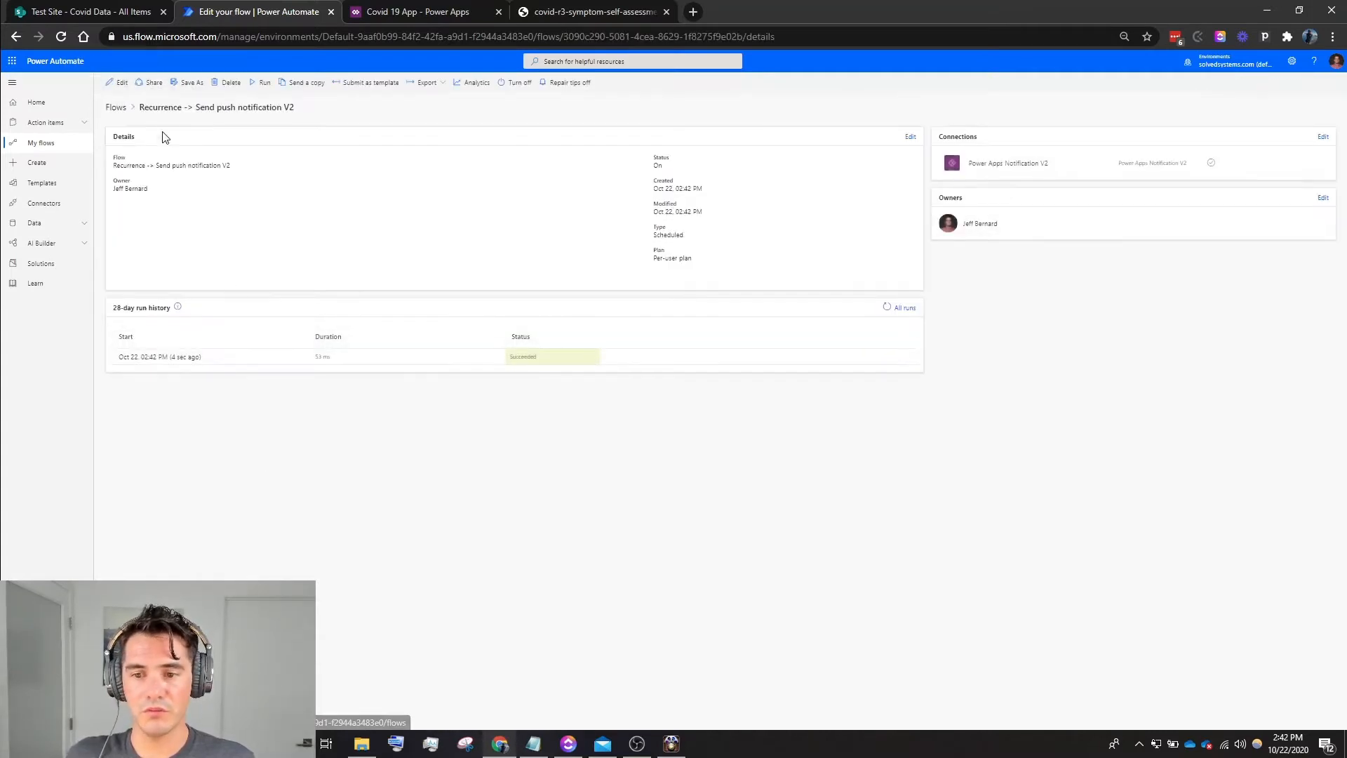
{"action": "left_click", "coordinate": [672, 743]}
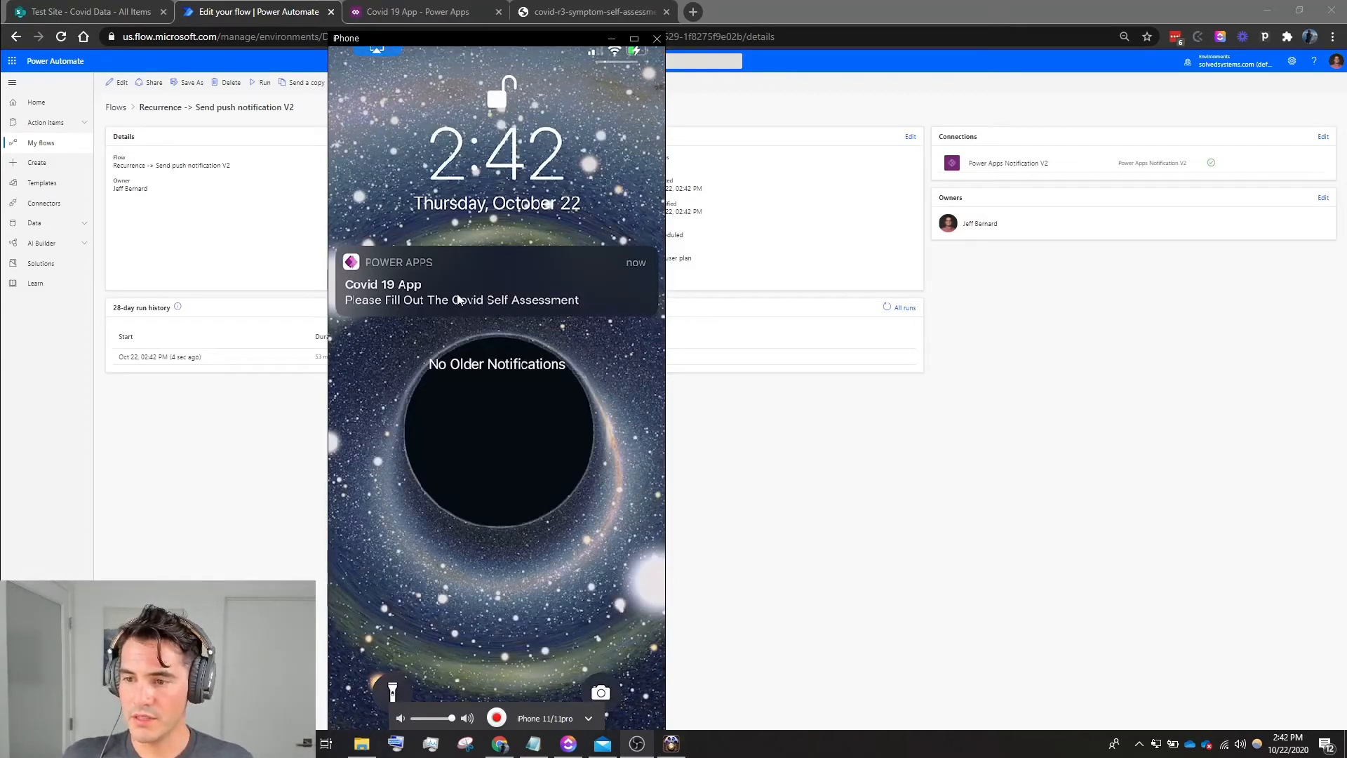
{"action": "left_click_drag", "start_coordinate": [527, 39], "coordinate": [925, 64]}
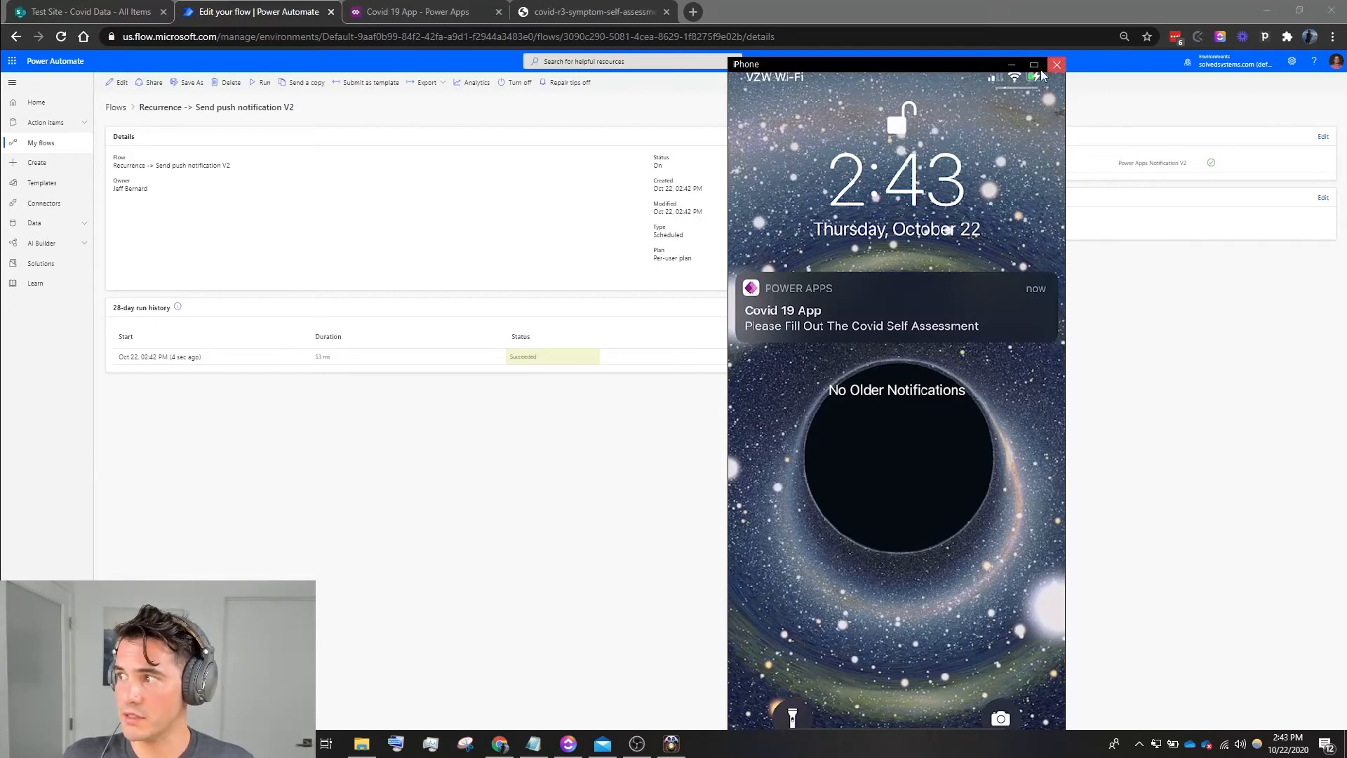
- Dismiss the mirrored iPhone screen and start a new instant flow from blank, skipping the name and trigger choice
{"action": "left_click", "coordinate": [568, 429]}
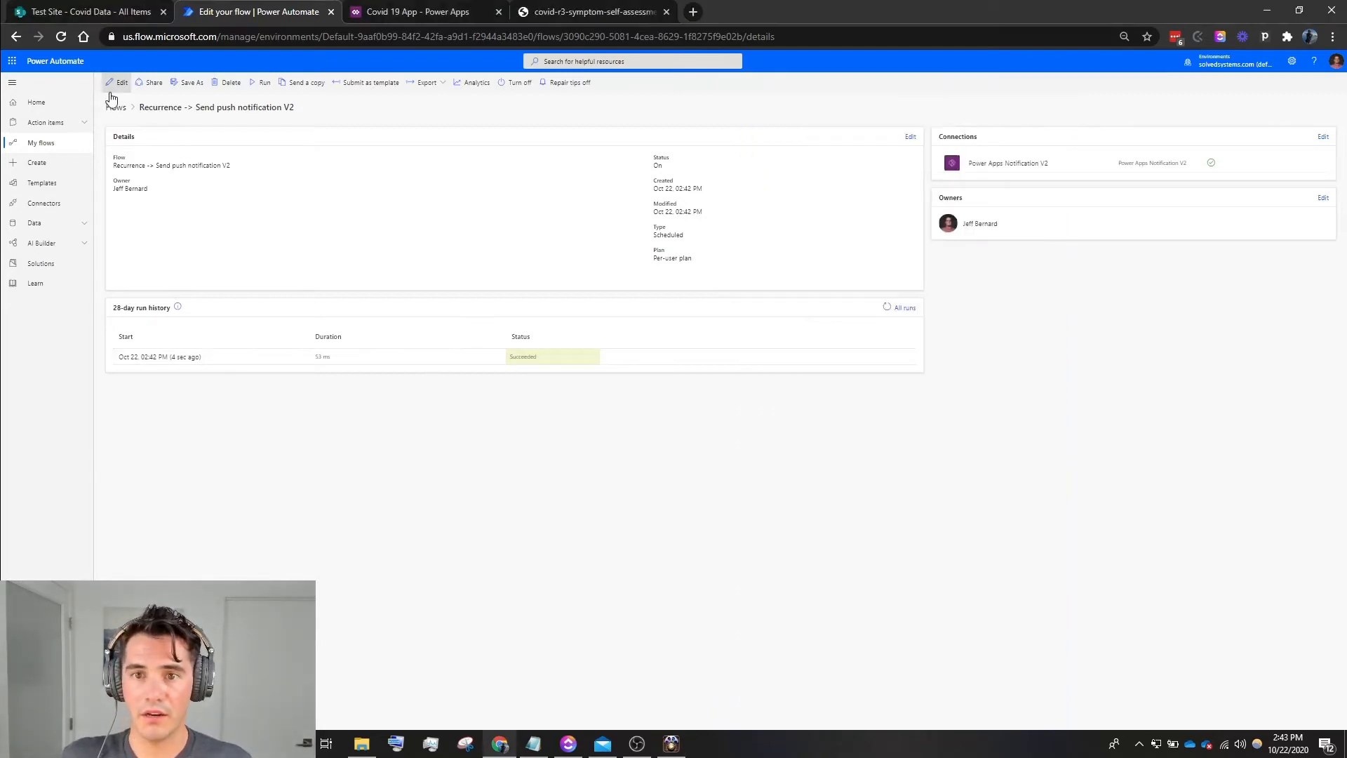
{"action": "left_click", "coordinate": [41, 141]}
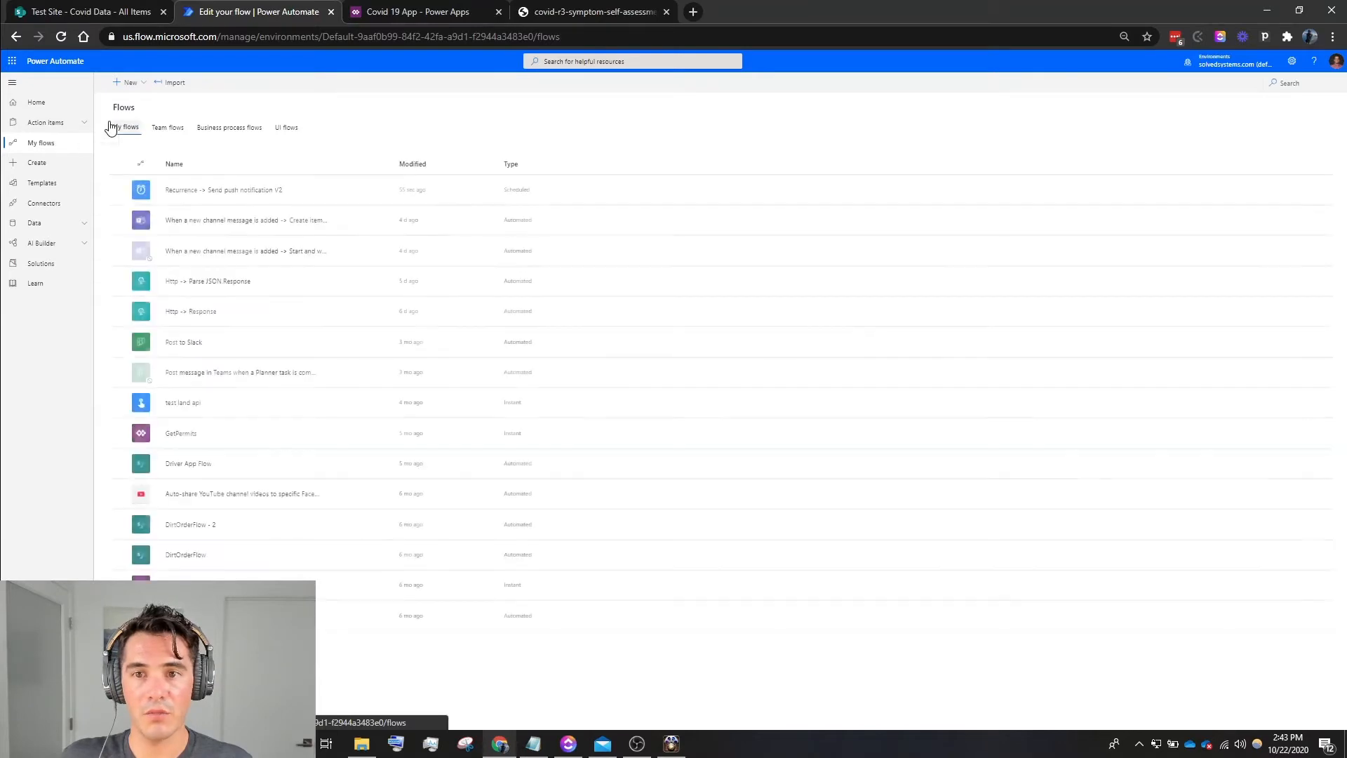
{"action": "left_click", "coordinate": [127, 82]}
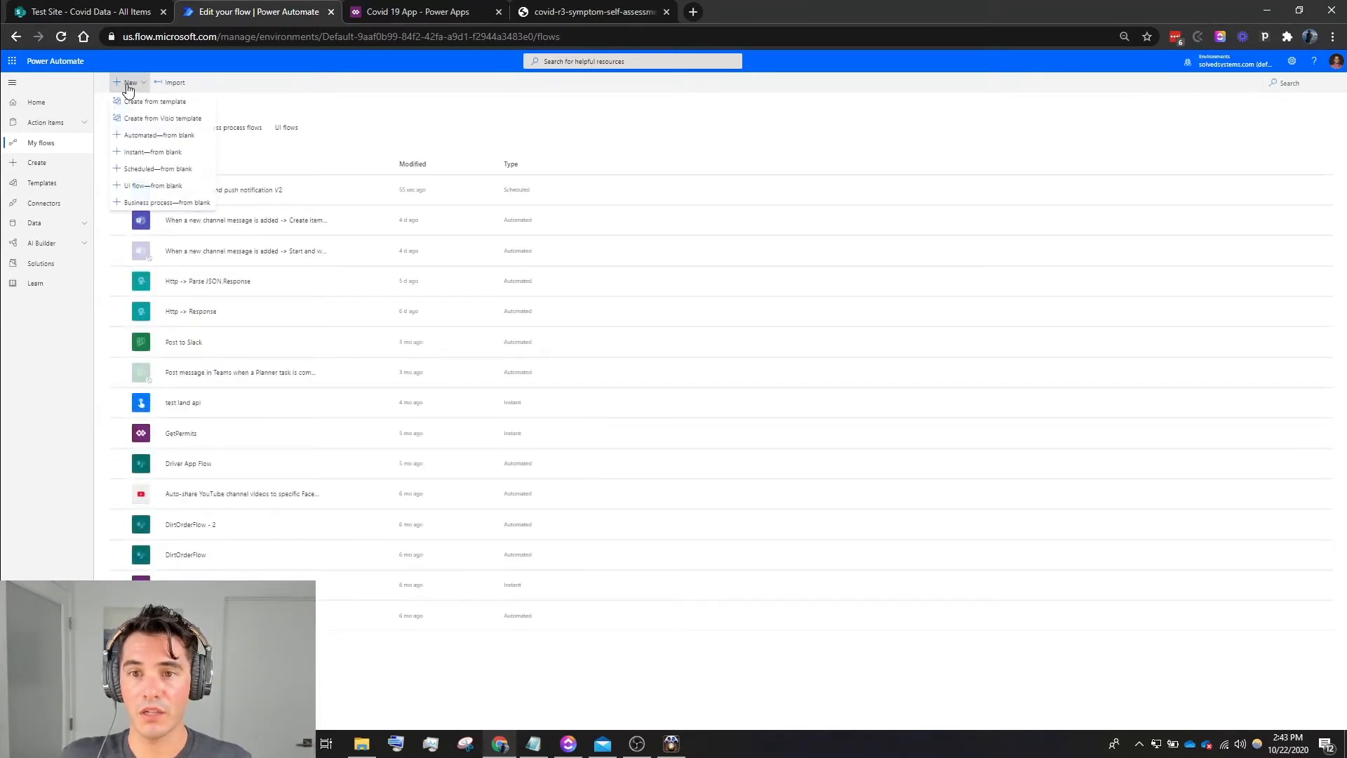
{"action": "left_click", "coordinate": [136, 154]}
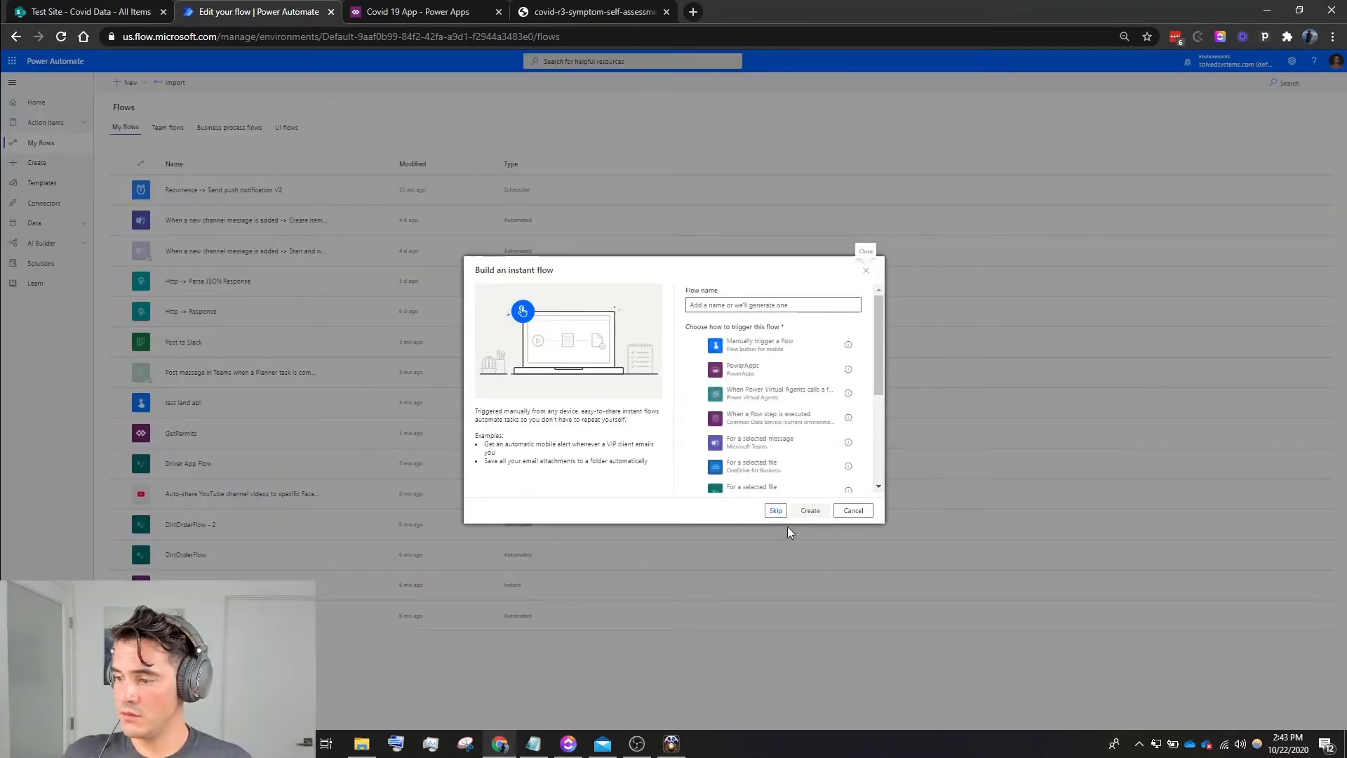
{"action": "left_click", "coordinate": [775, 511]}
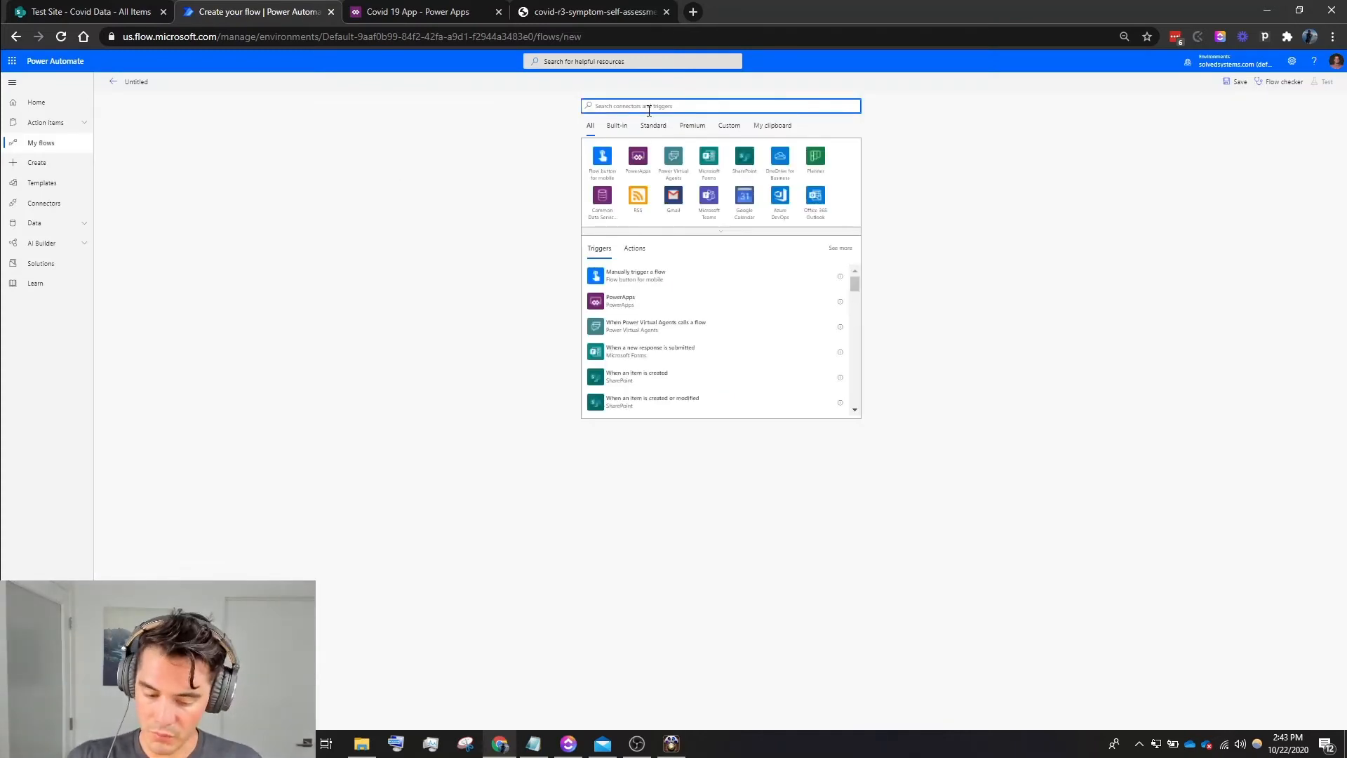
- Add the SharePoint trigger When an item is created, with Test Site as the site address and Covid Data as the list
{"action": "type", "text": "Share"}
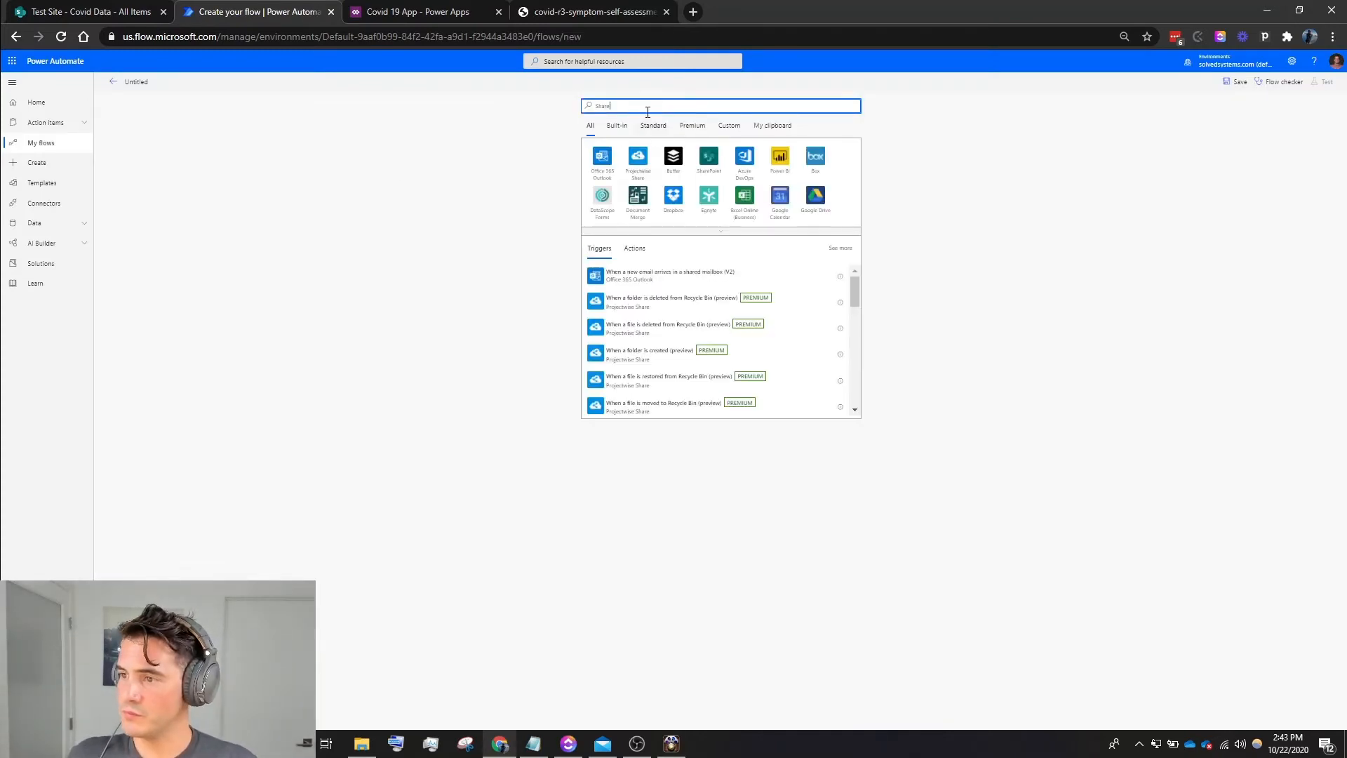
{"action": "left_click", "coordinate": [721, 166]}
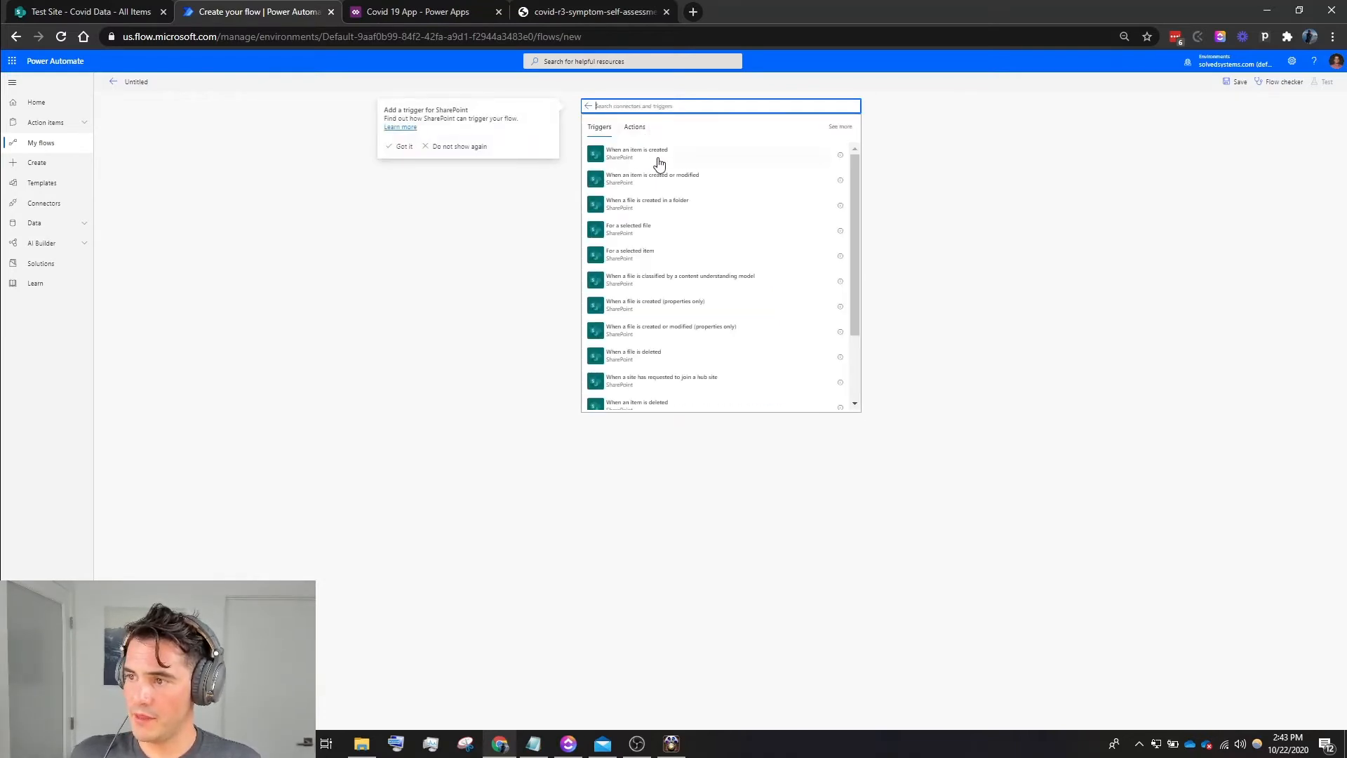
{"action": "left_click", "coordinate": [658, 155]}
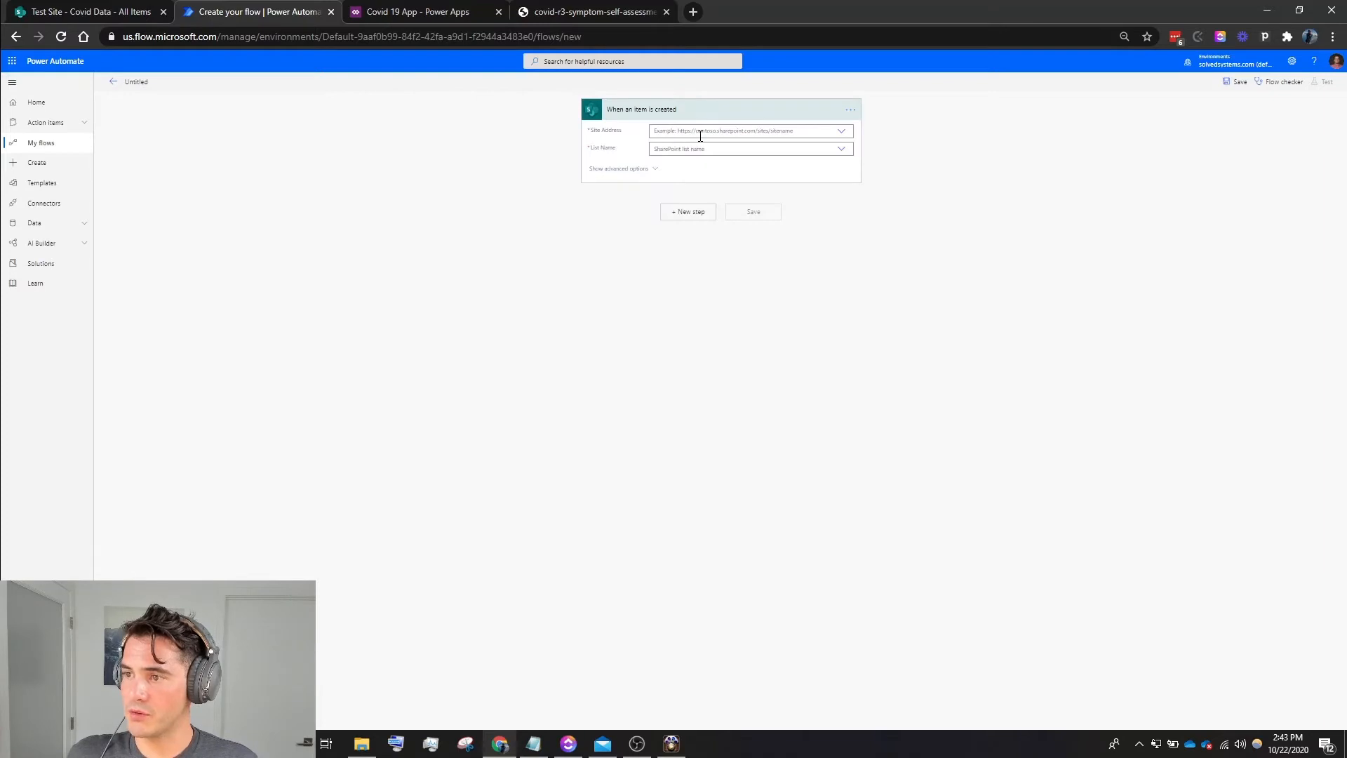
{"action": "left_click", "coordinate": [726, 133]}
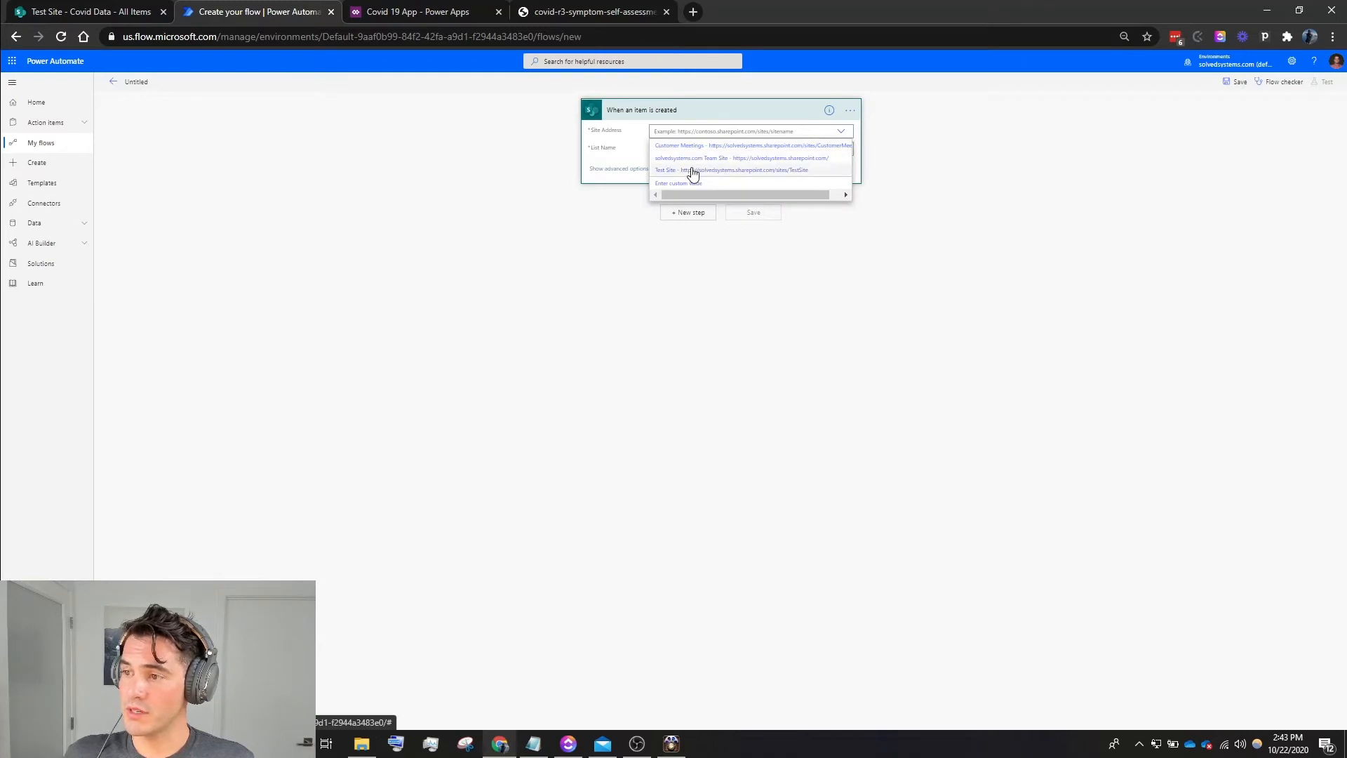
{"action": "left_click", "coordinate": [691, 170]}
{"action": "left_click", "coordinate": [696, 149]}
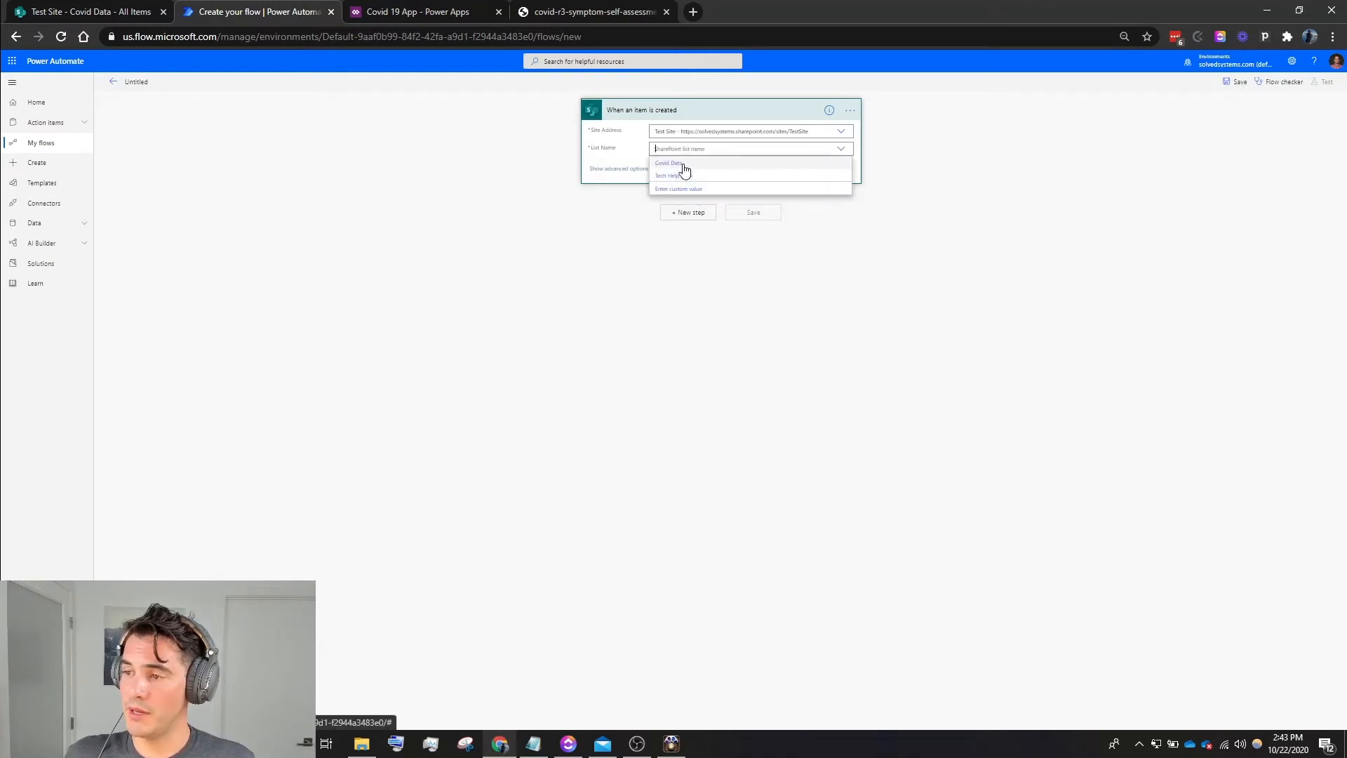
{"action": "left_click", "coordinate": [686, 171]}
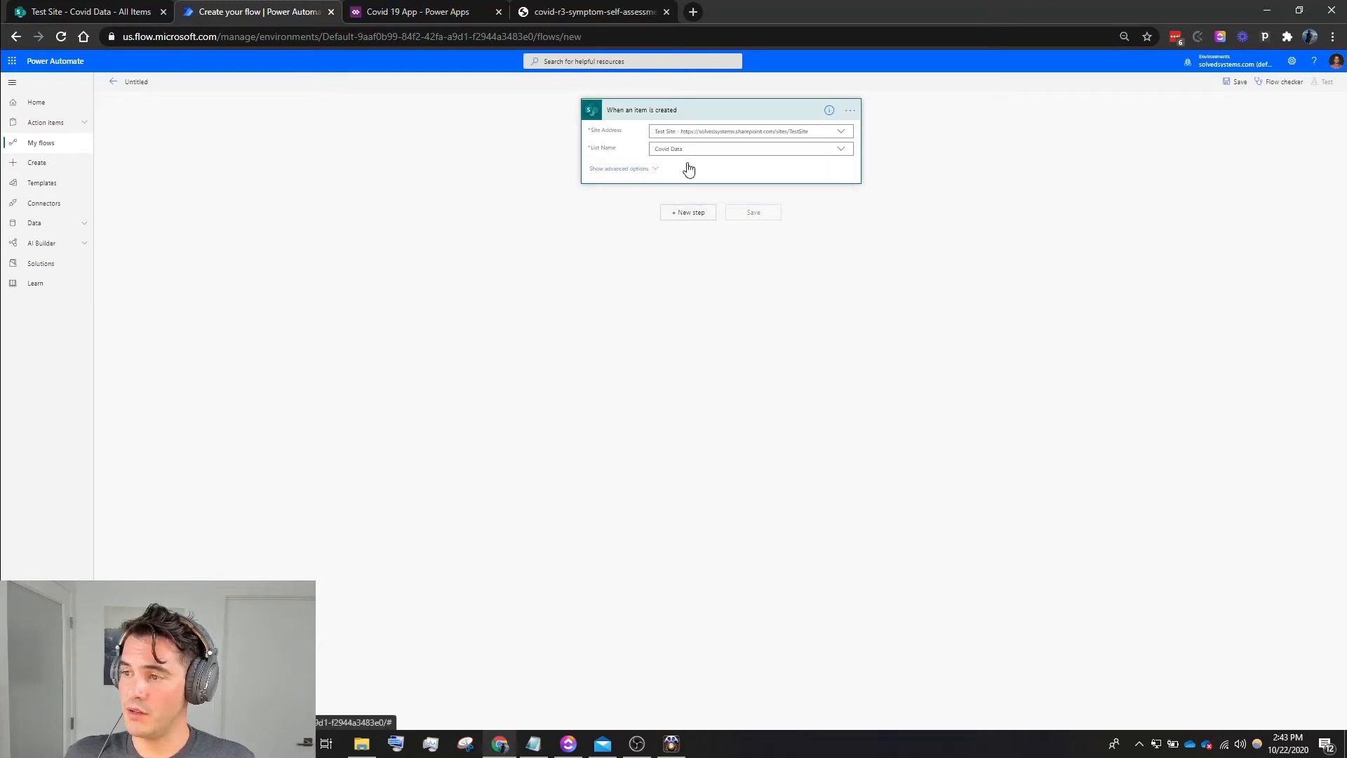
- Add a SharePoint Get item action for the Covid Data list on Test Site, using the trigger's ID as the Id
{"action": "left_click", "coordinate": [688, 213]}
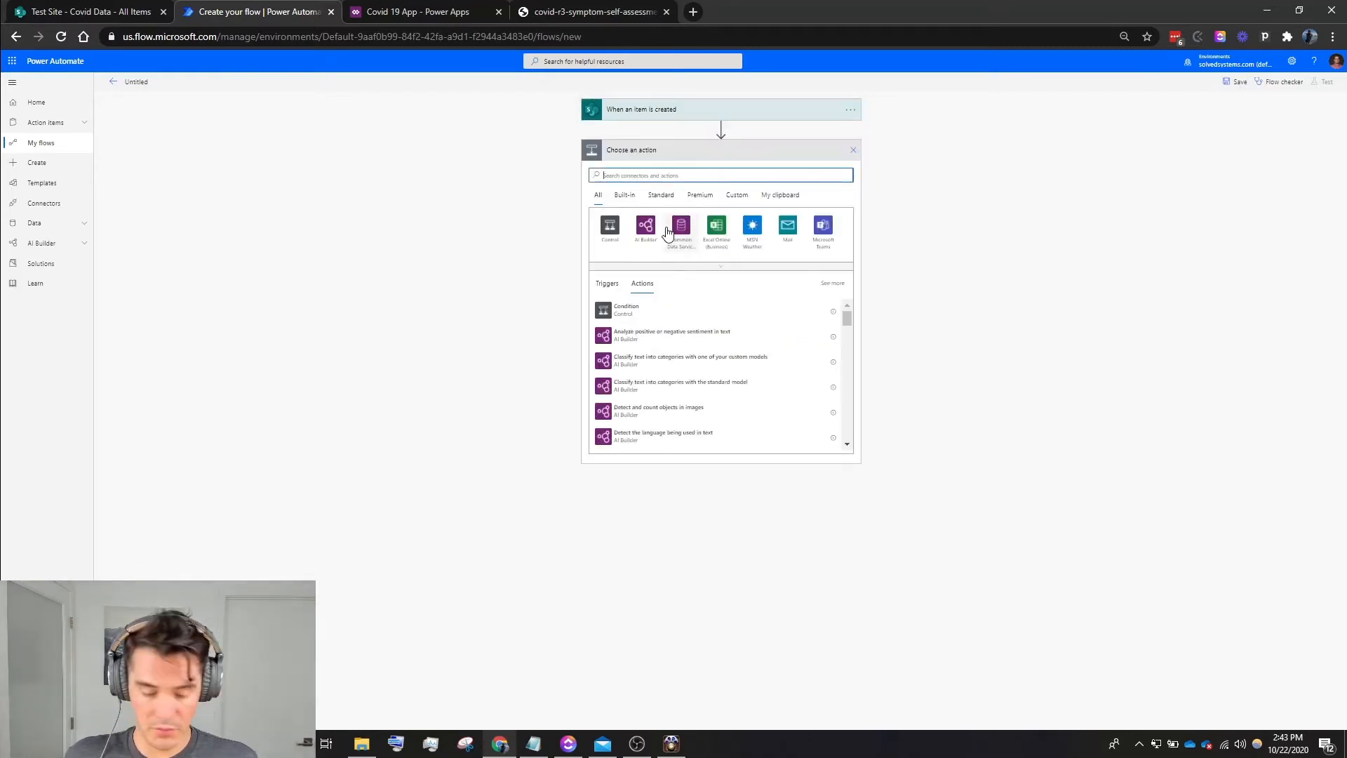
{"action": "type", "text": "Get"}
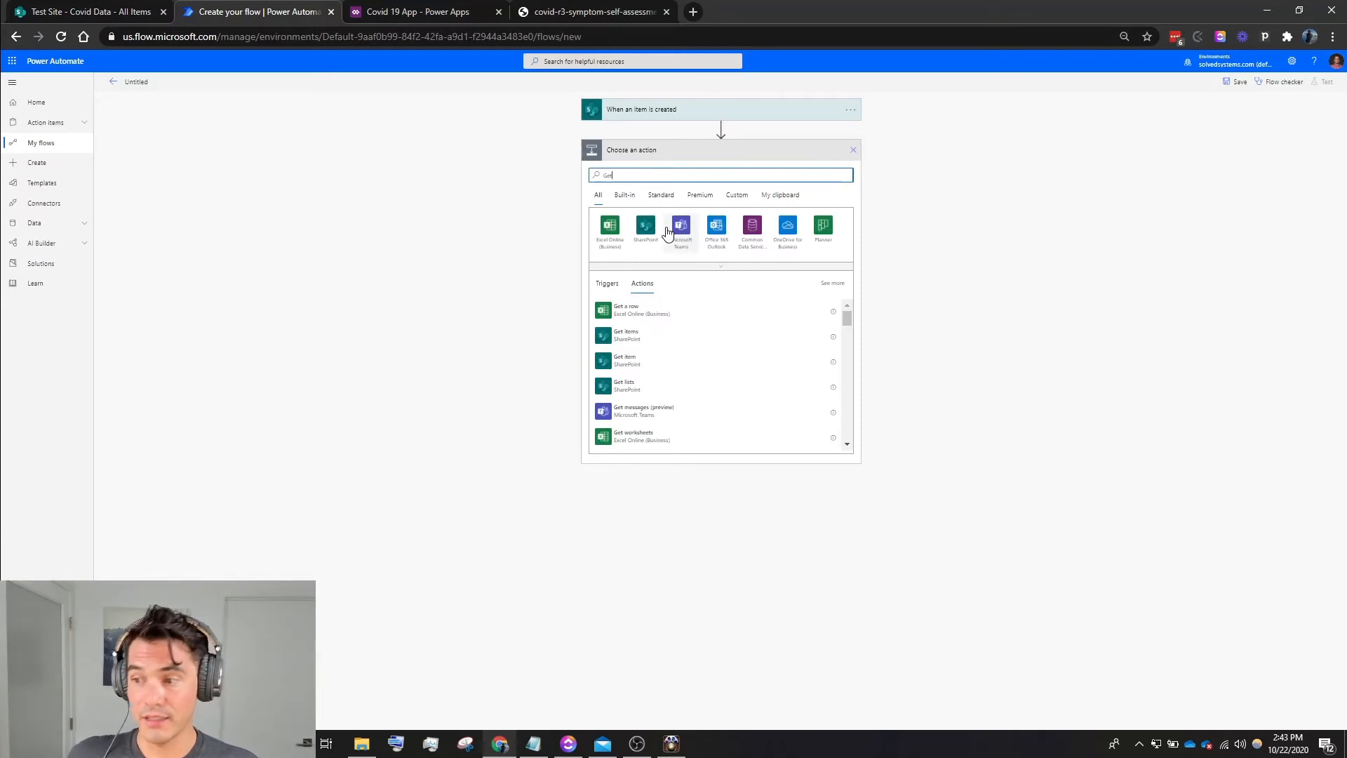
{"action": "left_click", "coordinate": [637, 367]}
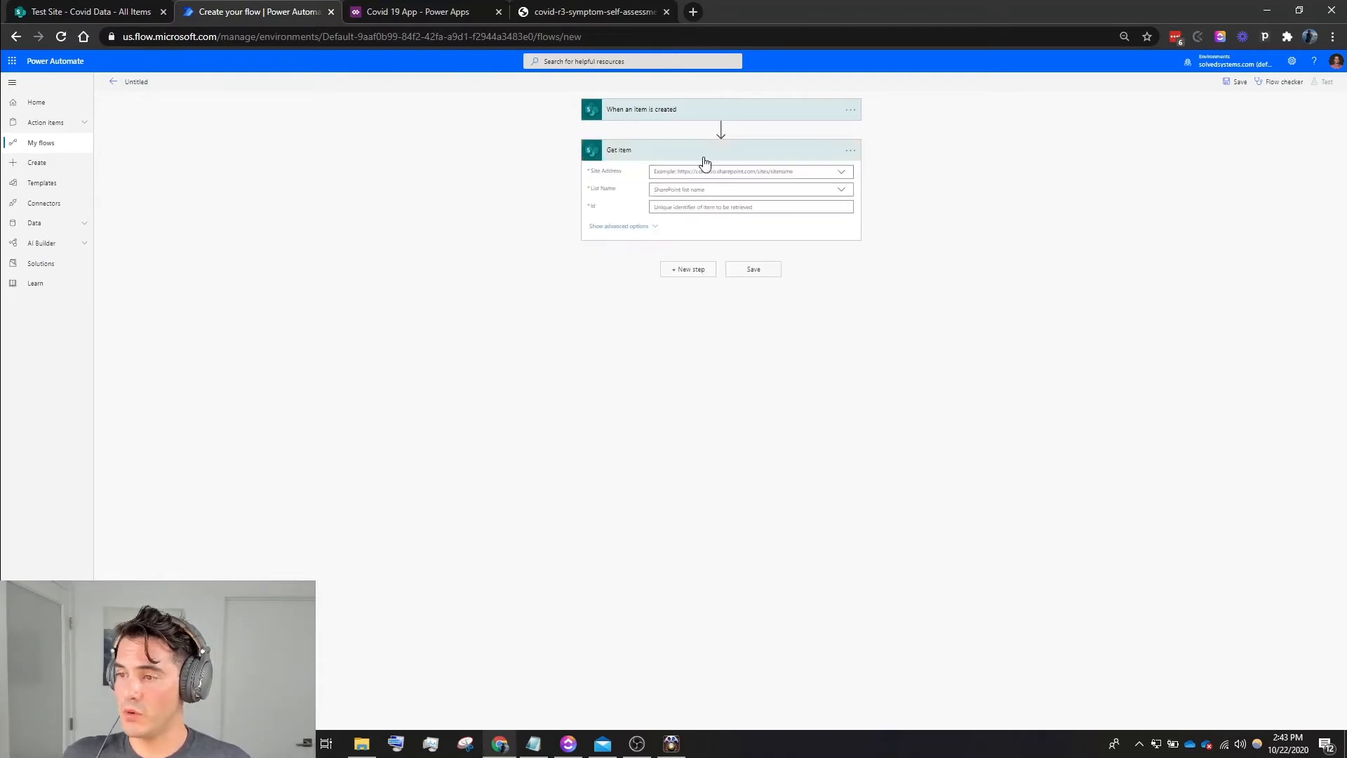
{"action": "left_click", "coordinate": [837, 173]}
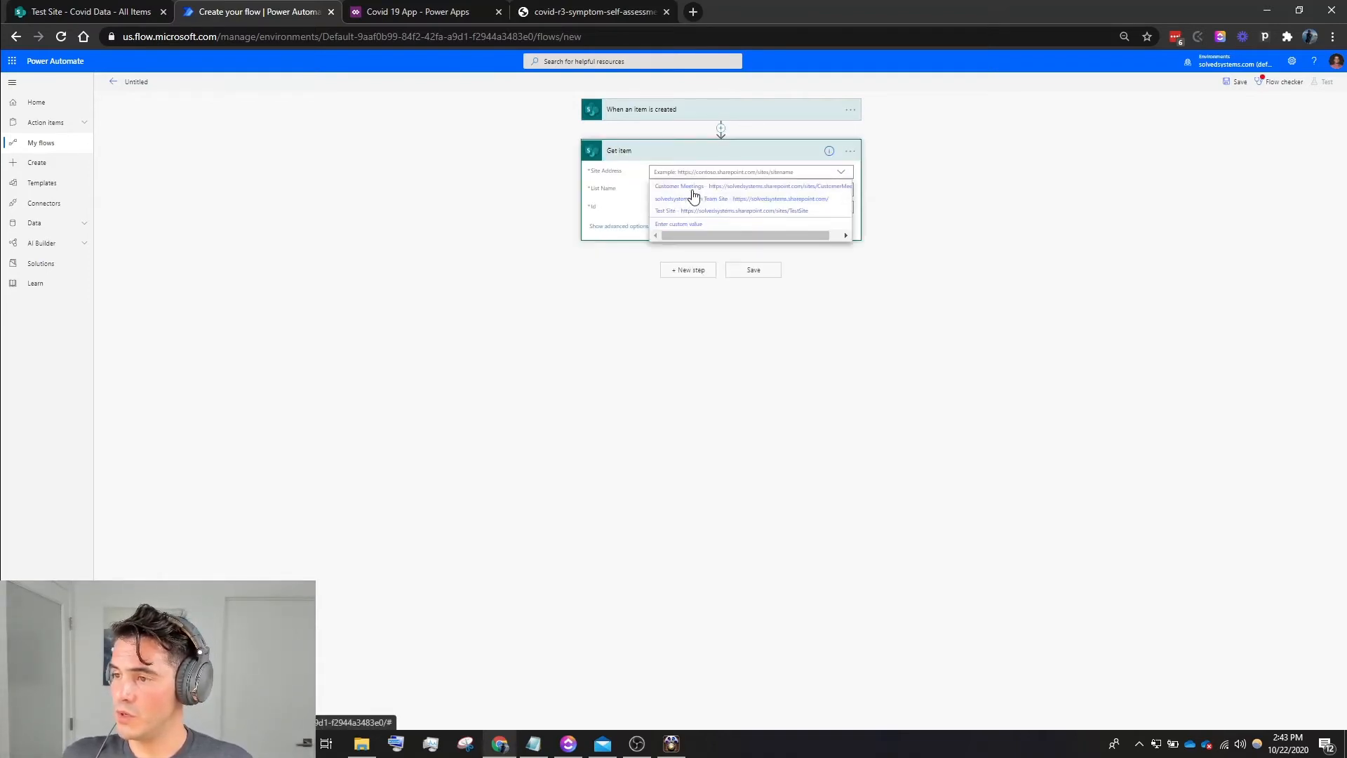
{"action": "left_click", "coordinate": [685, 212]}
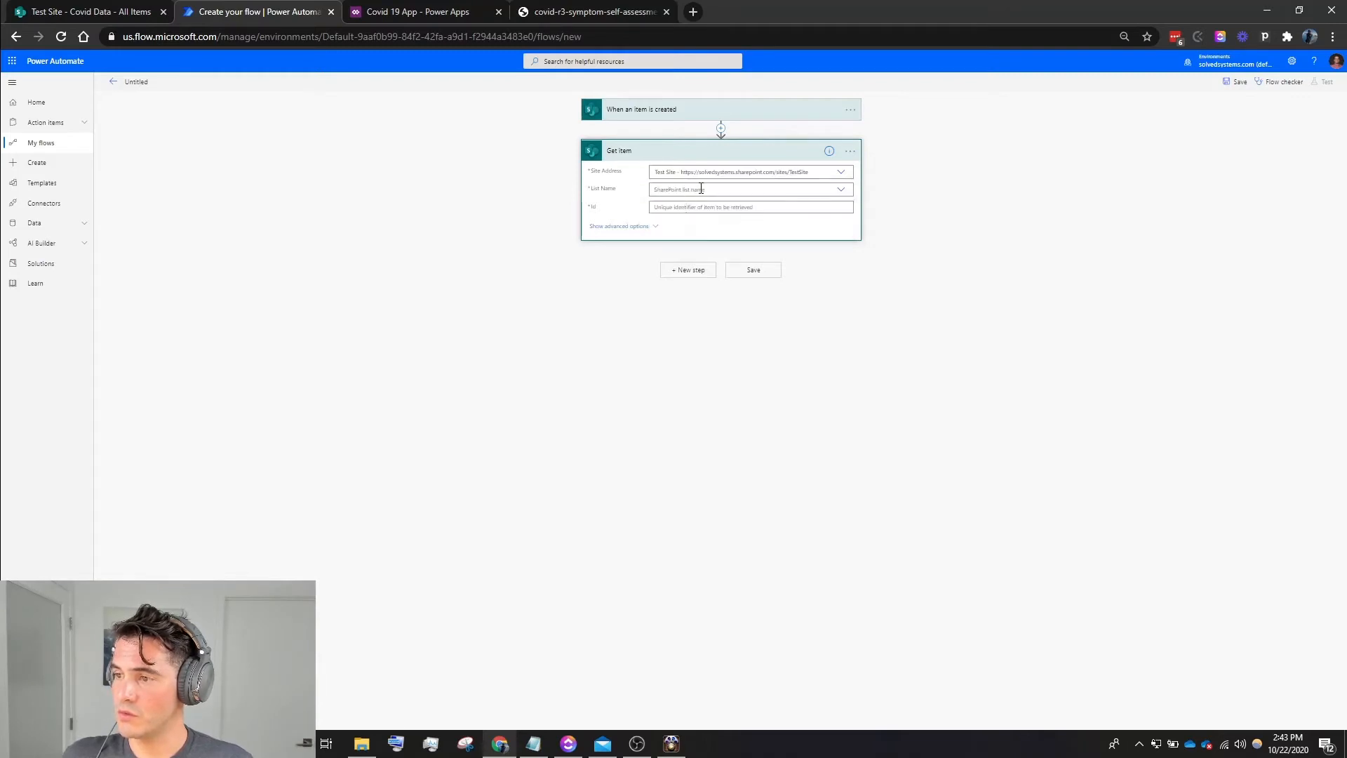
{"action": "left_click", "coordinate": [701, 190]}
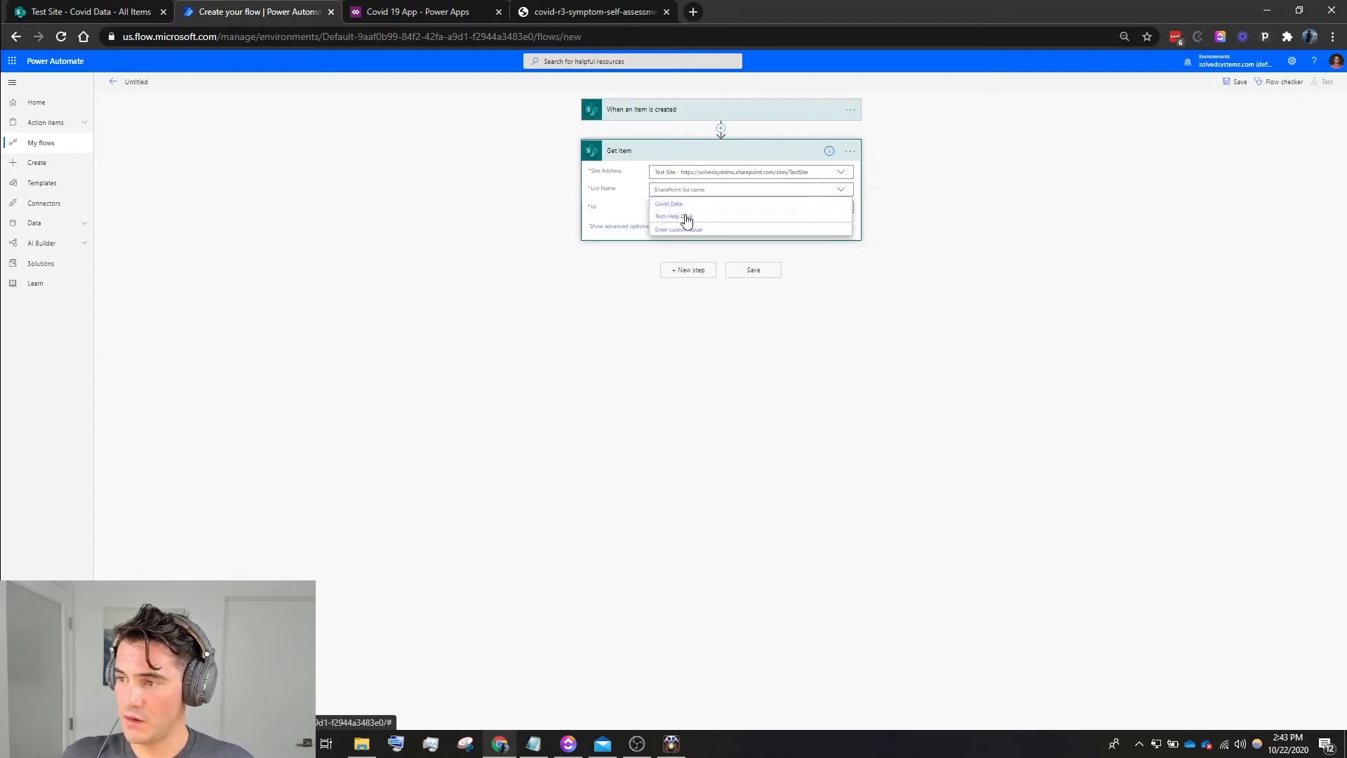
{"action": "left_click", "coordinate": [688, 203]}
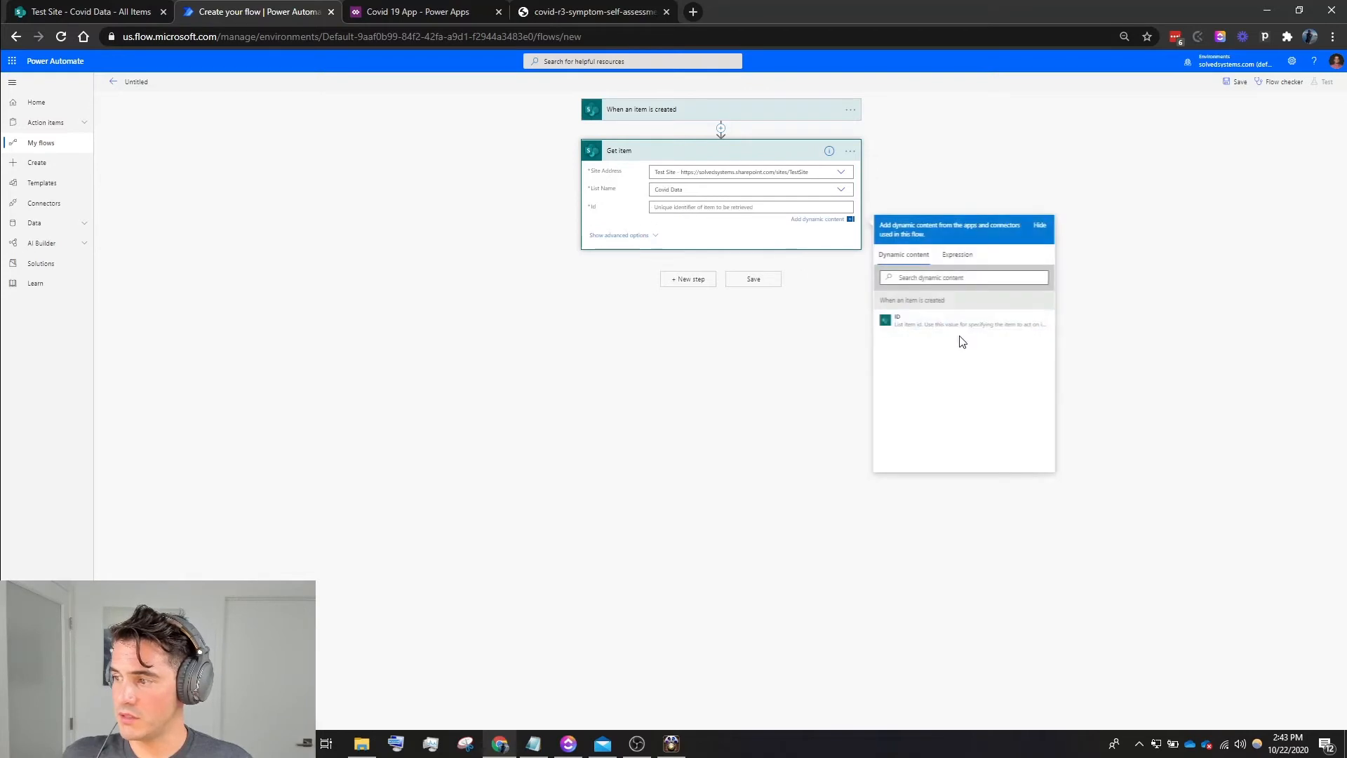
{"action": "left_click", "coordinate": [916, 322]}
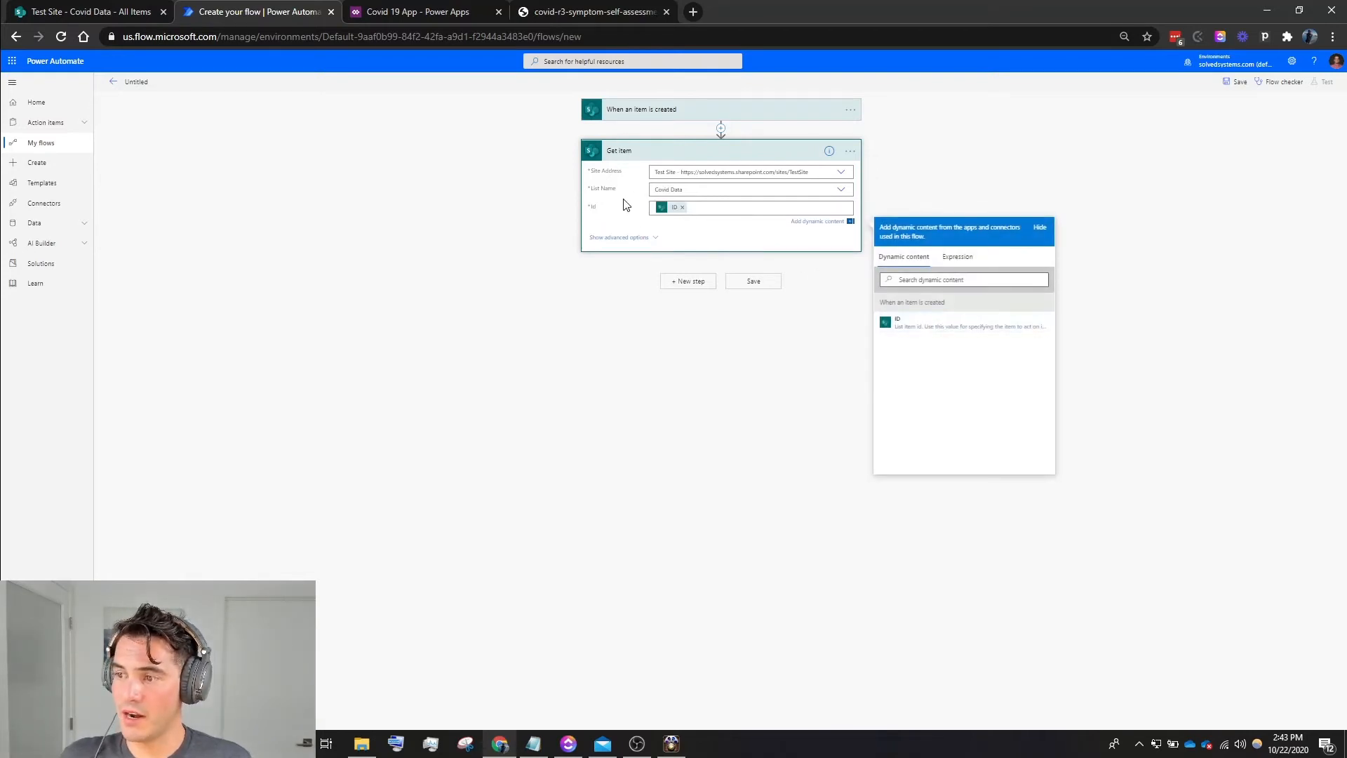
{"action": "left_click", "coordinate": [645, 153]}
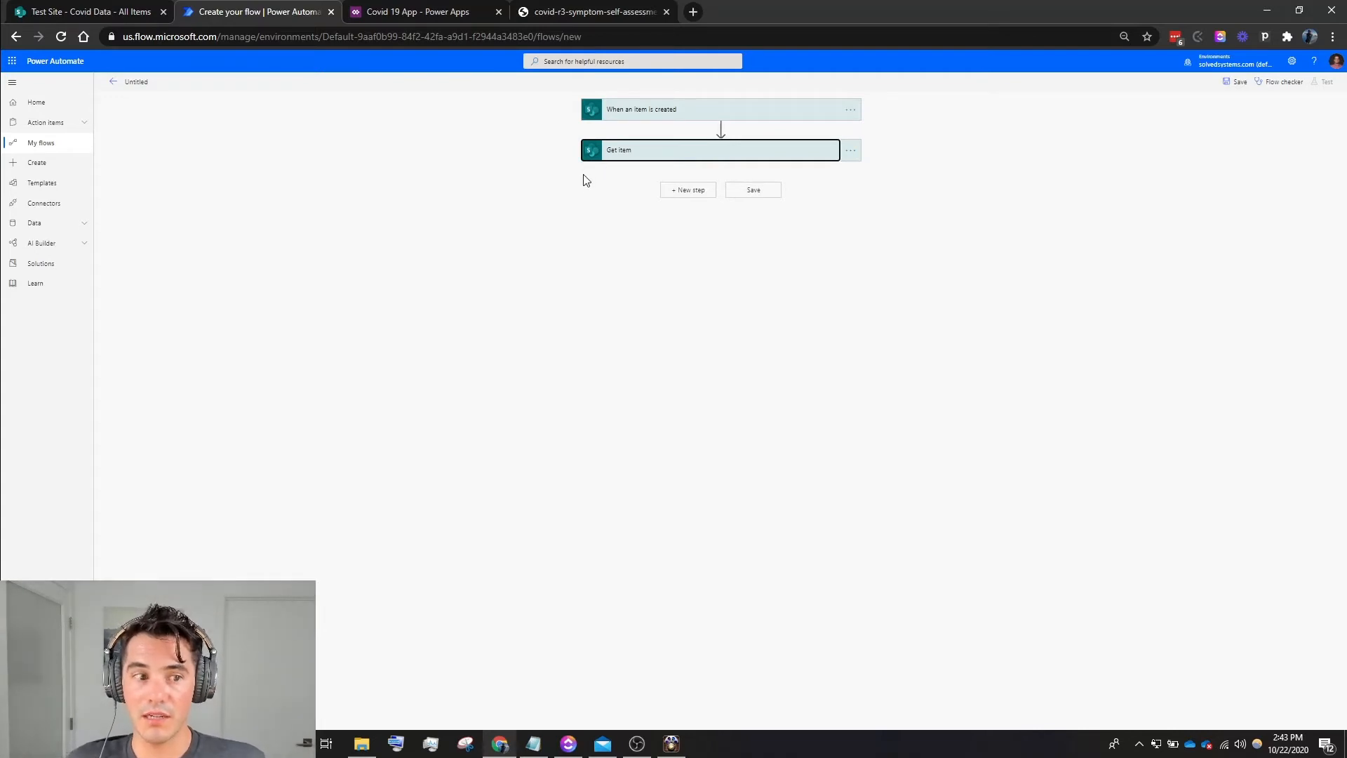
- Add a Condition control after the Get item action
{"action": "left_click", "coordinate": [687, 191]}
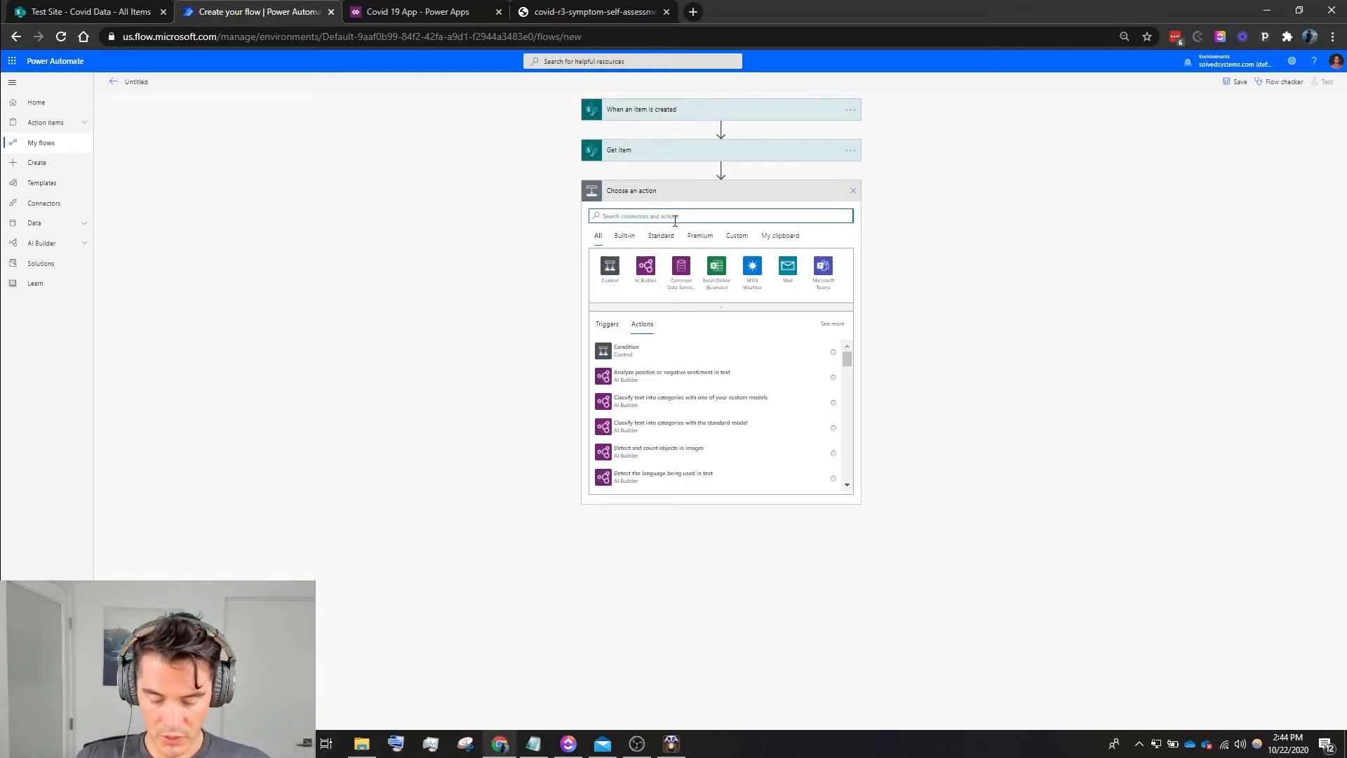
{"action": "type", "text": "Co"}
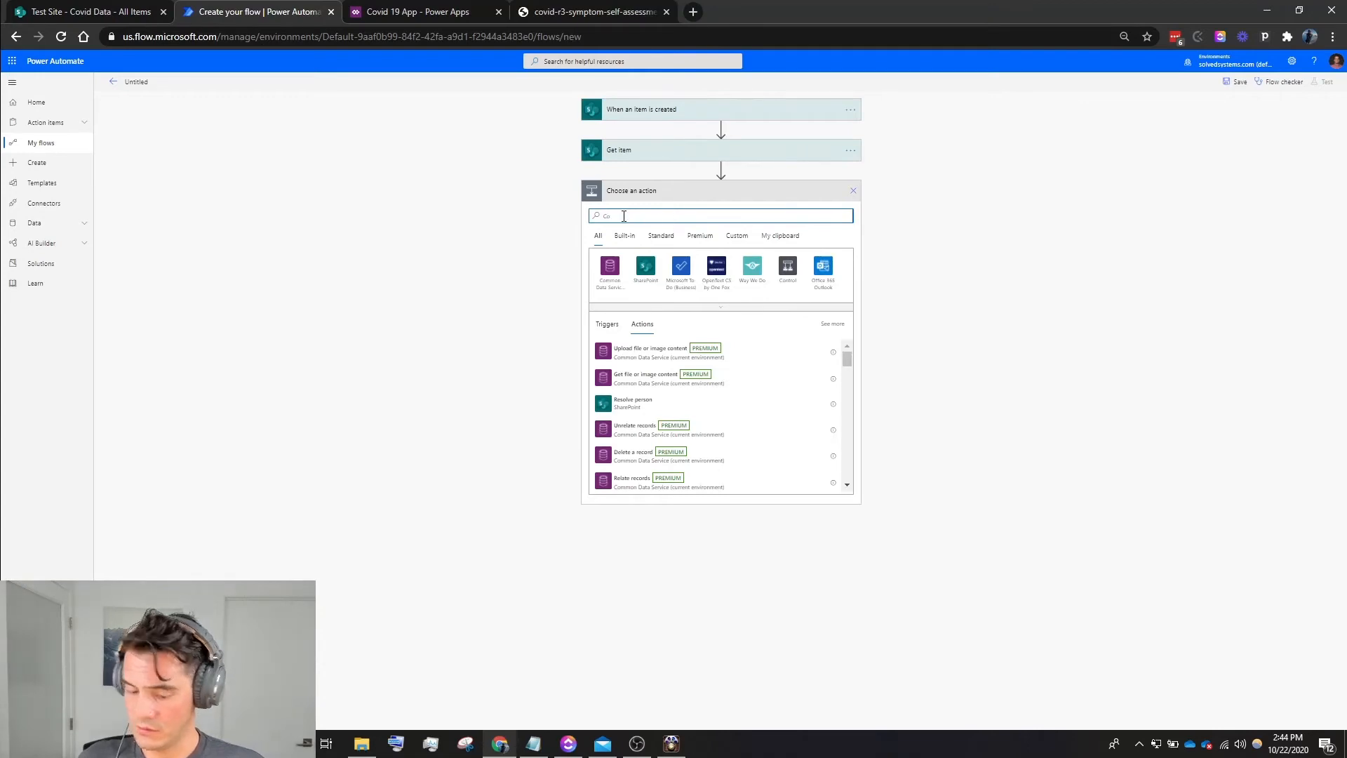
{"action": "type", "text": "nd"}
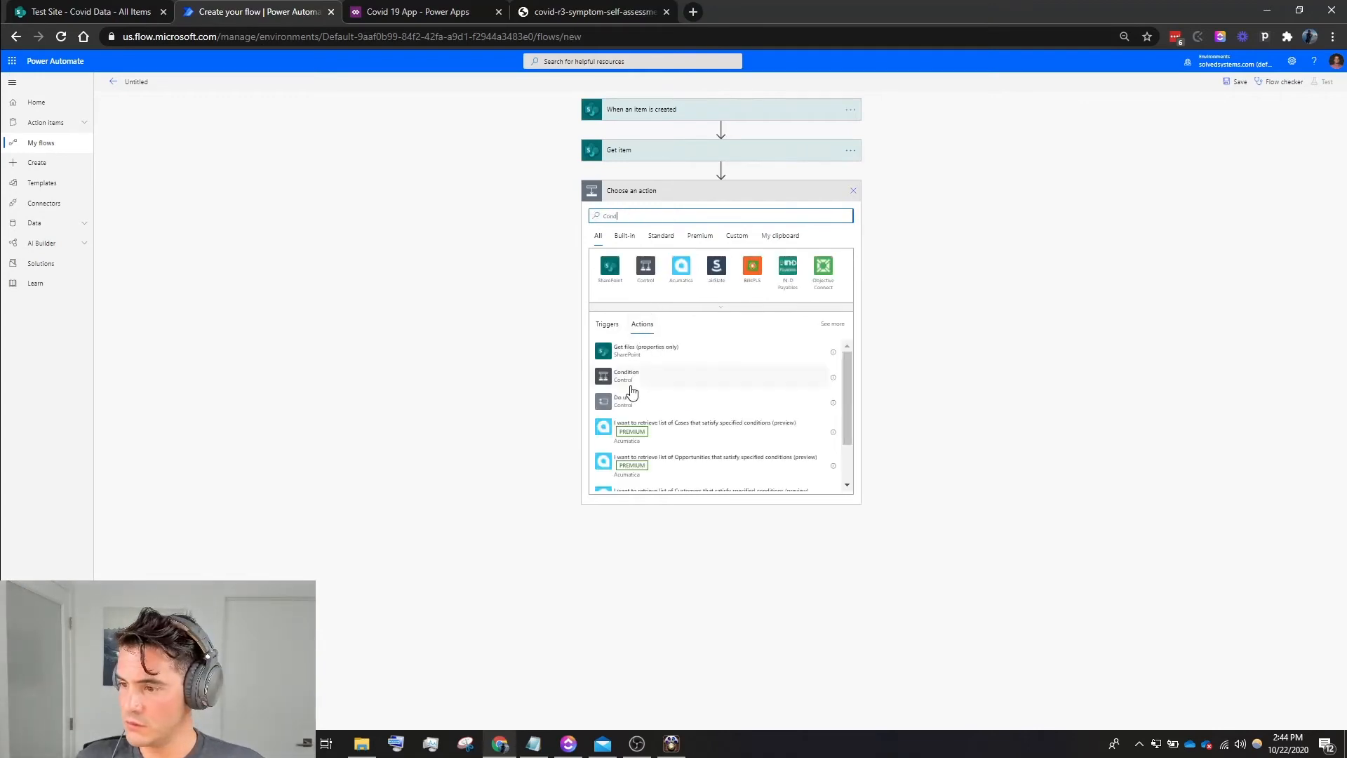
{"action": "left_click", "coordinate": [635, 379]}
- Set the condition to check that Get item's "Tested positive for COVID-19? Value" is equal to YES
{"action": "left_click", "coordinate": [631, 220]}
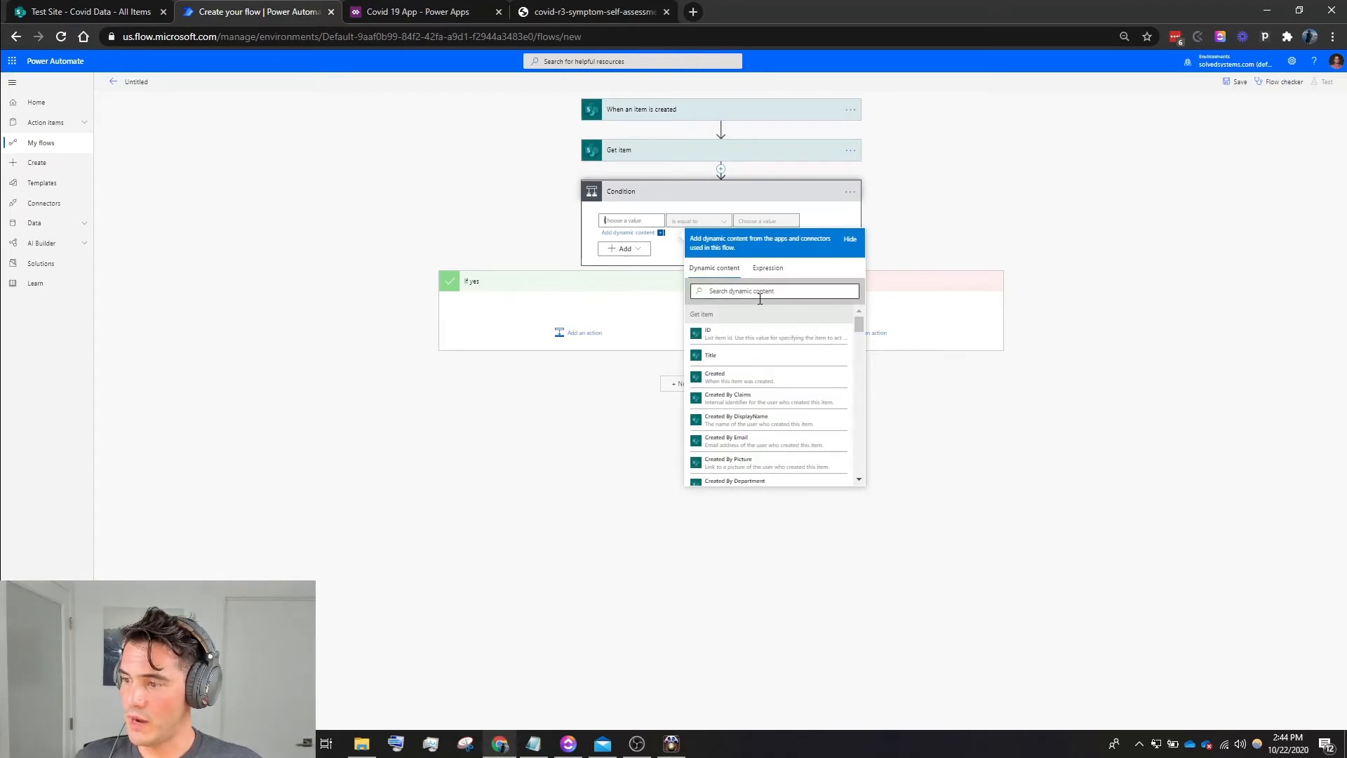
{"action": "scroll", "coordinate": [758, 413], "scroll_direction": "down", "scroll_amount": 3}
{"action": "scroll", "coordinate": [806, 401], "scroll_direction": "up", "scroll_amount": 3}
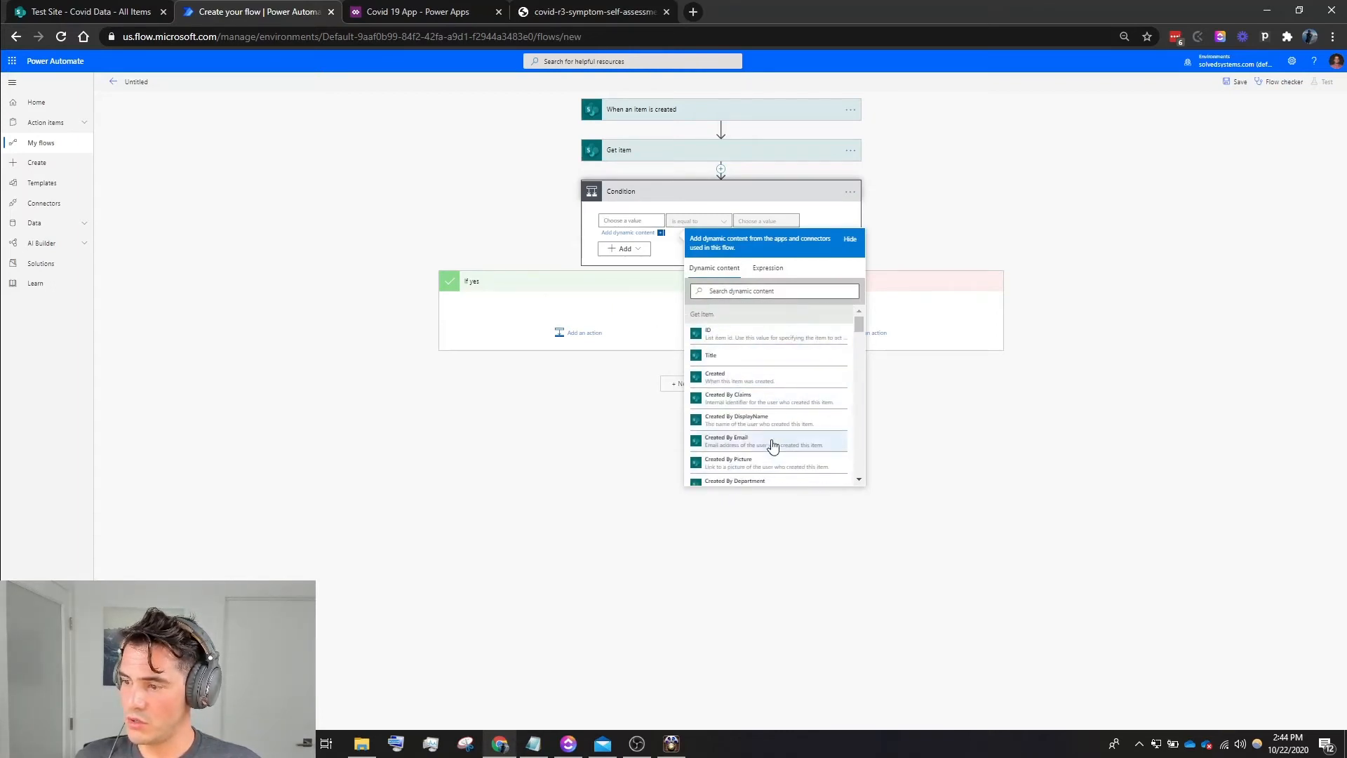
{"action": "scroll", "coordinate": [768, 436], "scroll_direction": "down", "scroll_amount": 3}
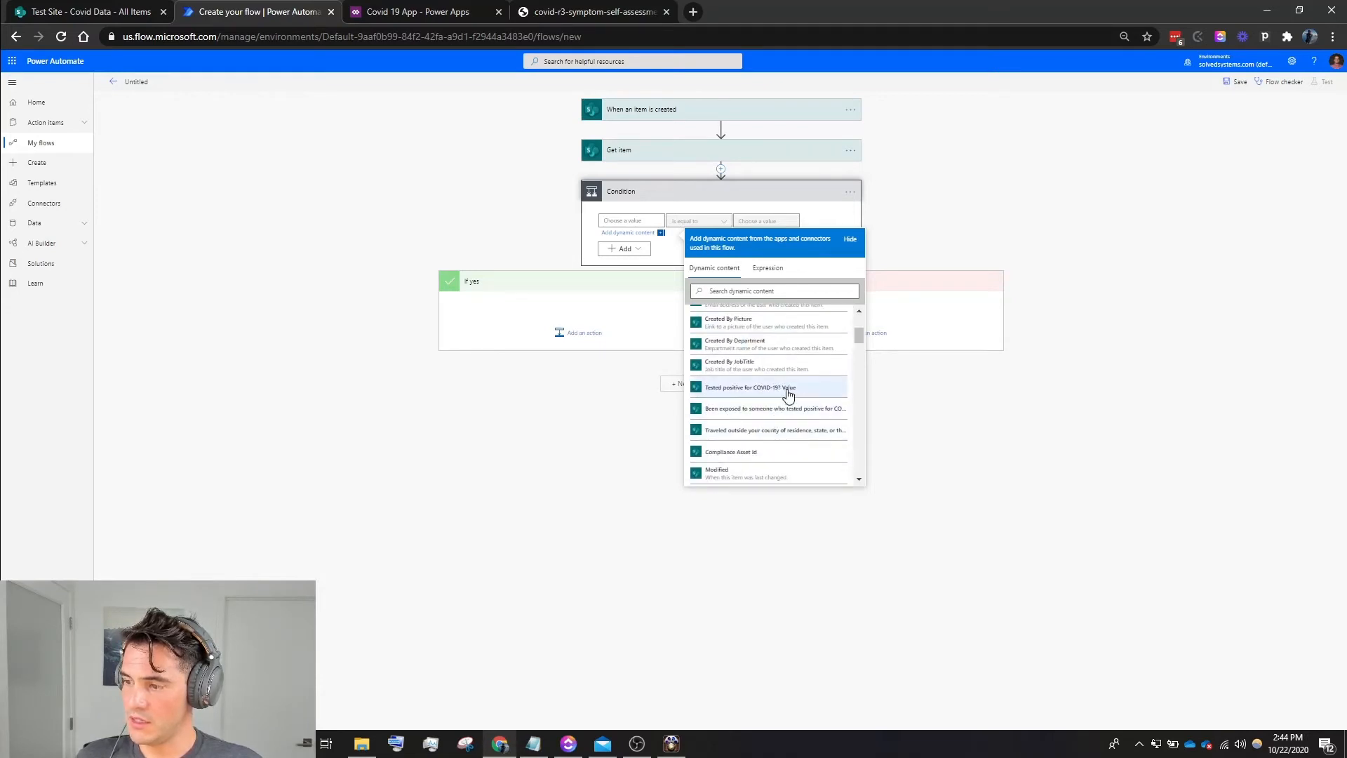
{"action": "left_click", "coordinate": [784, 388]}
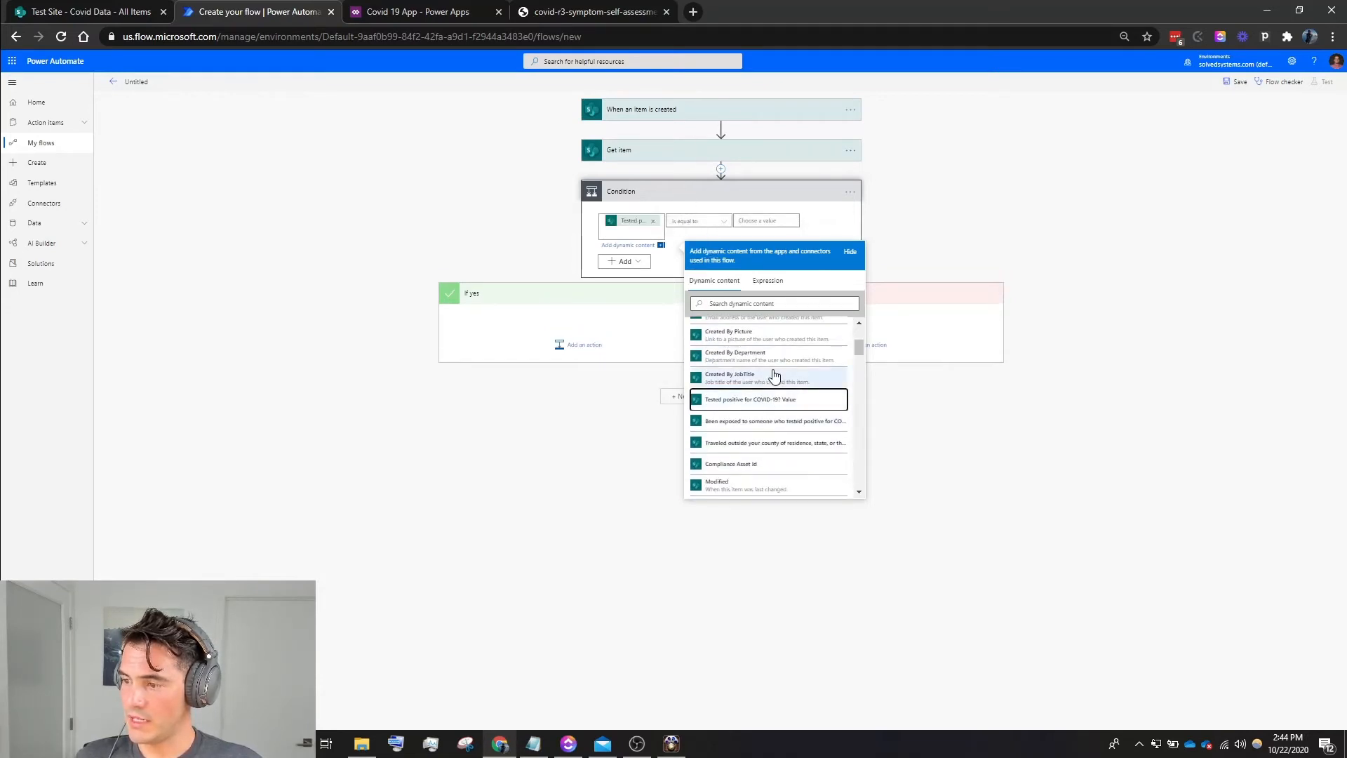
{"action": "scroll", "coordinate": [772, 376], "scroll_direction": "down", "scroll_amount": 2}
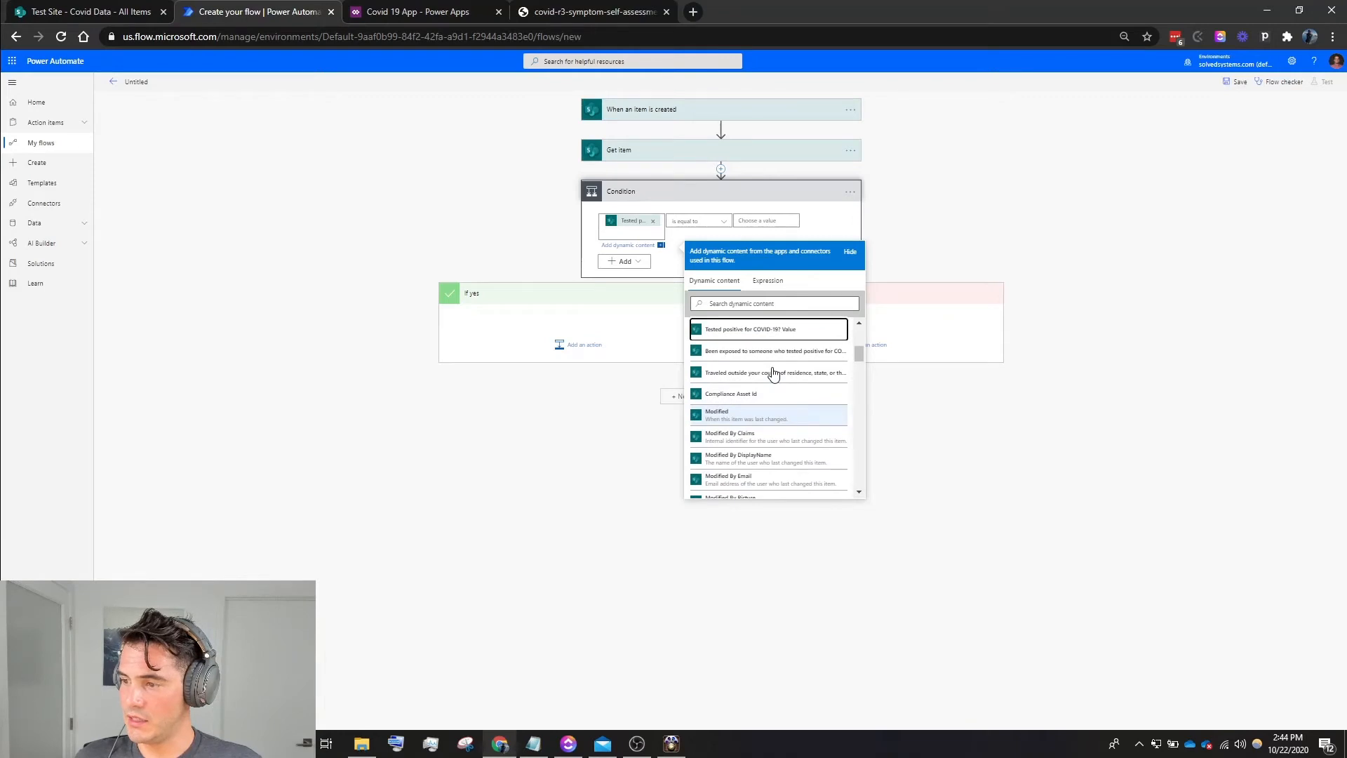
{"action": "left_click", "coordinate": [700, 223]}
{"action": "left_click", "coordinate": [695, 222]}
{"action": "left_click", "coordinate": [755, 220]}
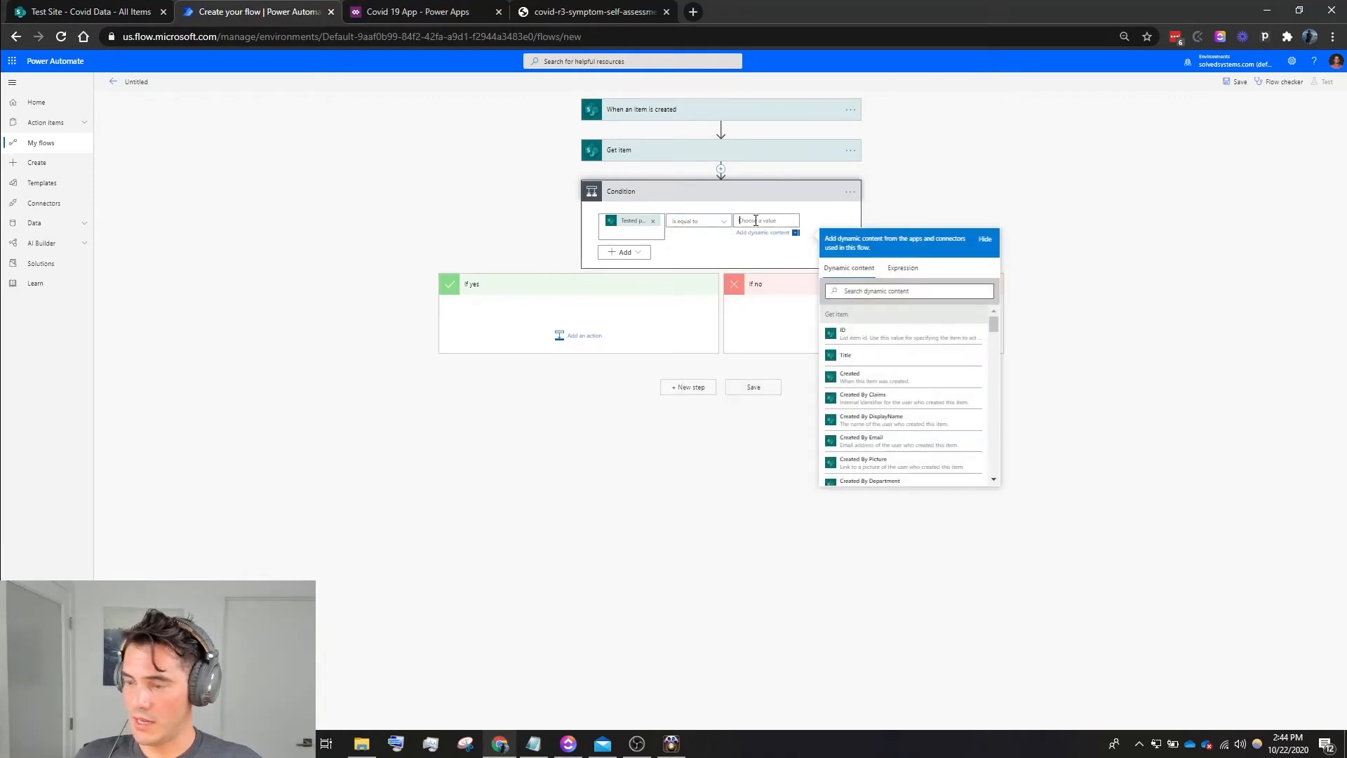
{"action": "type", "text": "YES"}
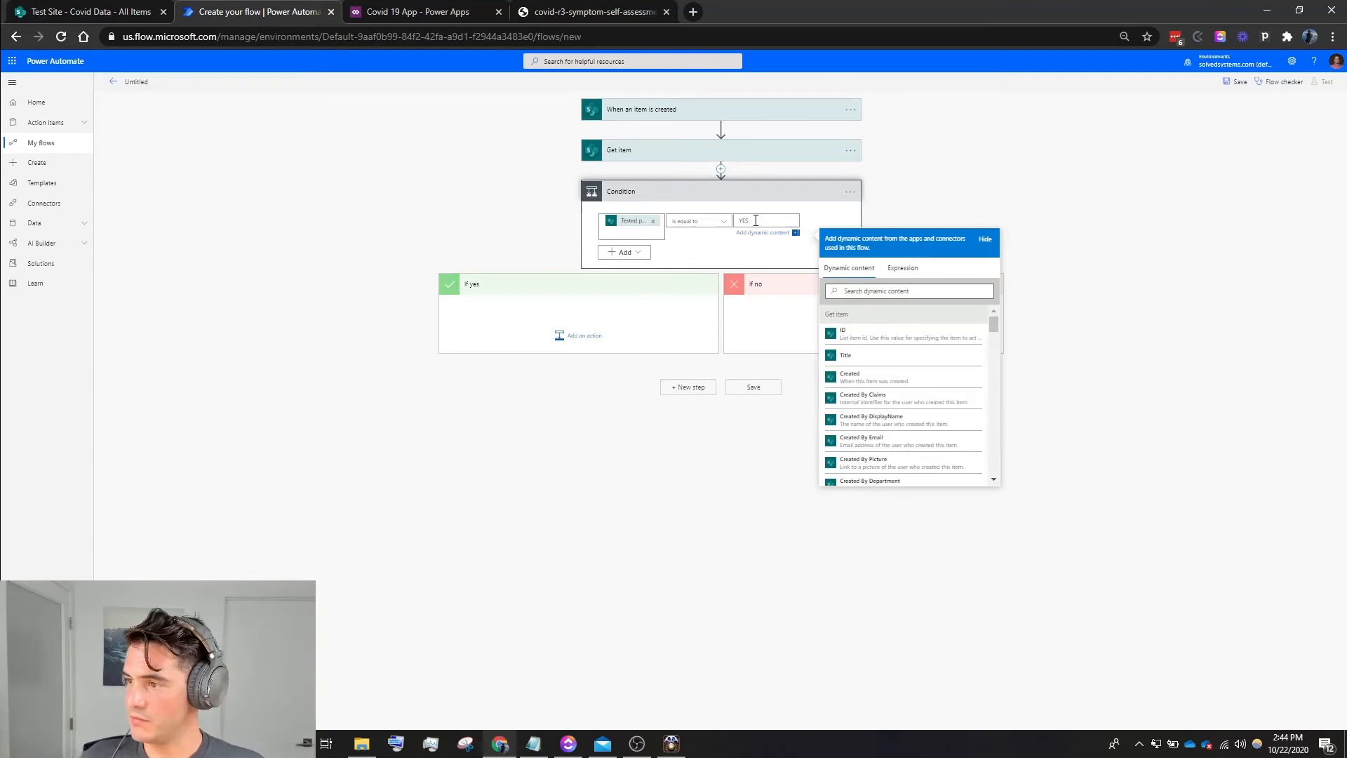
- Add a second row to the condition and change the group's operator to Or
{"action": "left_click", "coordinate": [623, 252]}
{"action": "left_click", "coordinate": [633, 271]}
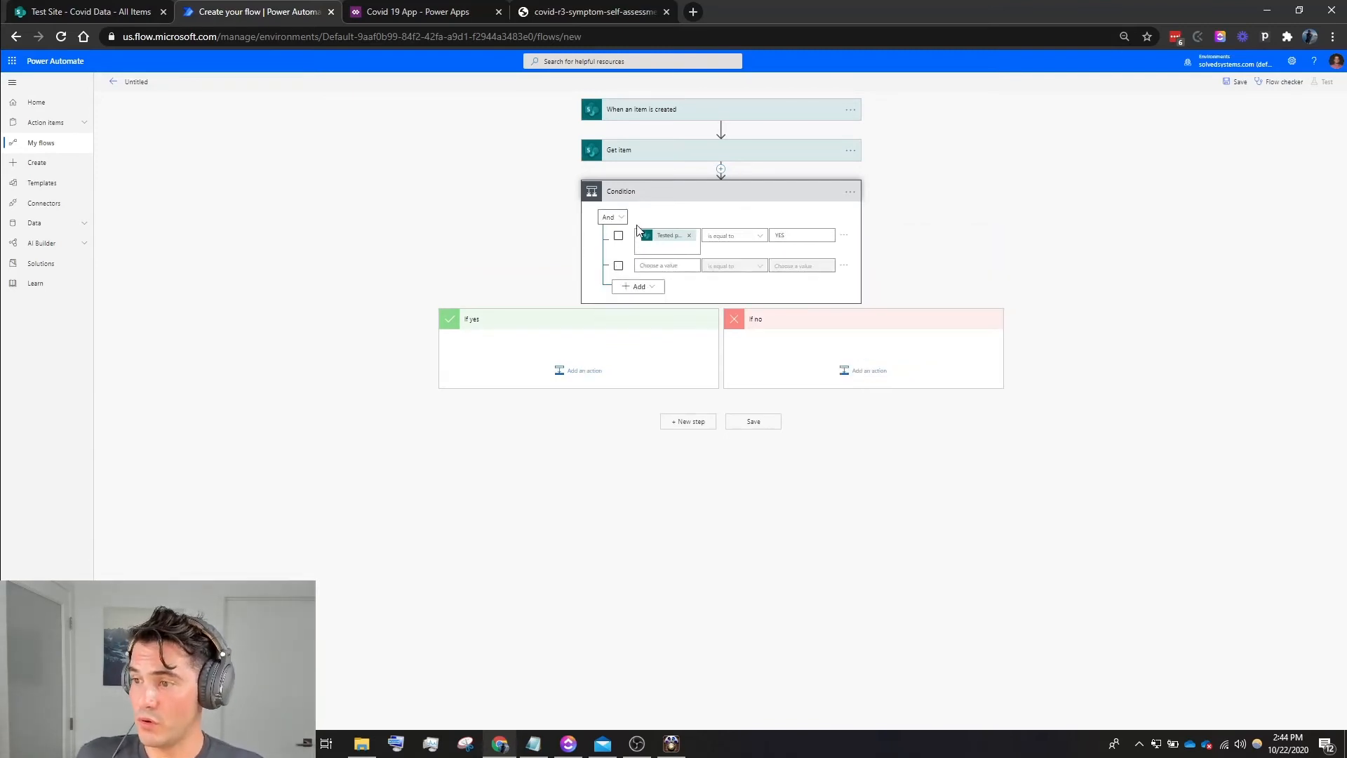
{"action": "left_click", "coordinate": [612, 218]}
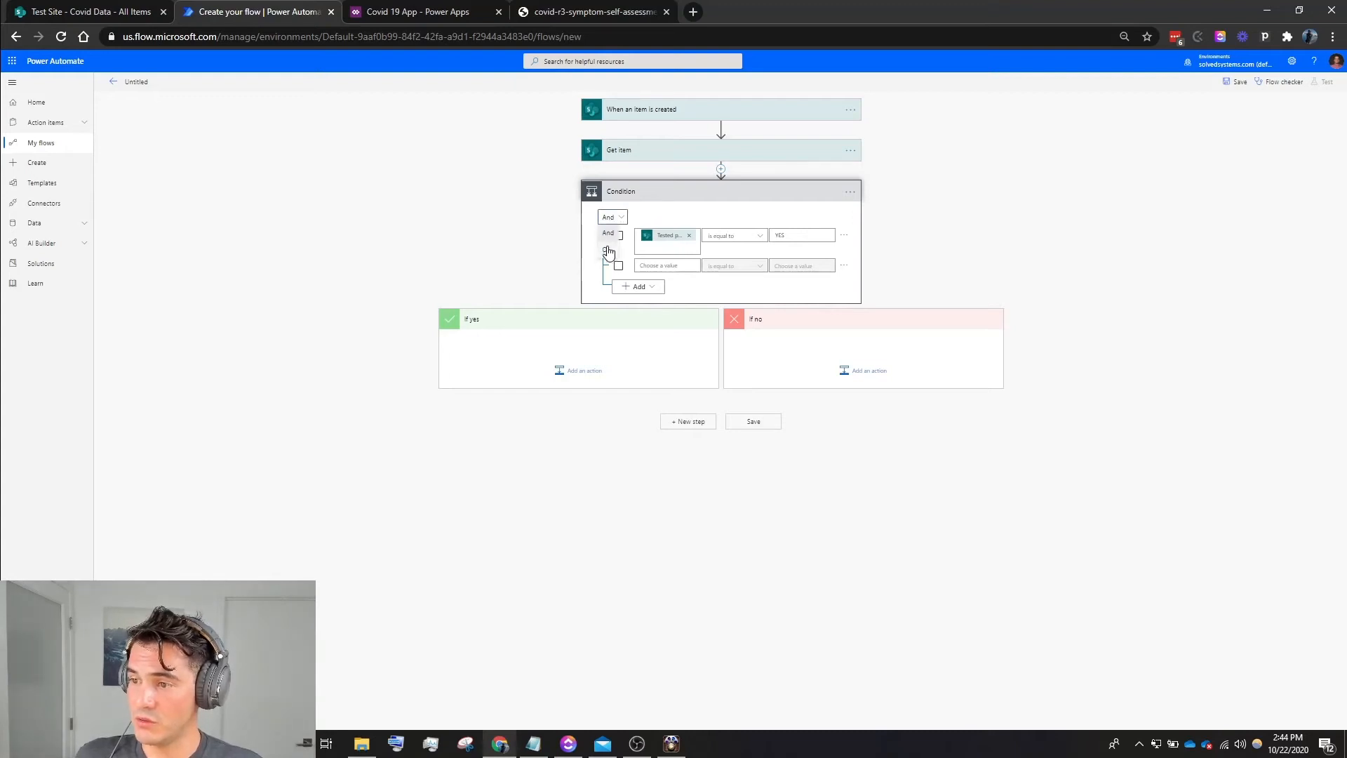
{"action": "left_click", "coordinate": [607, 252]}
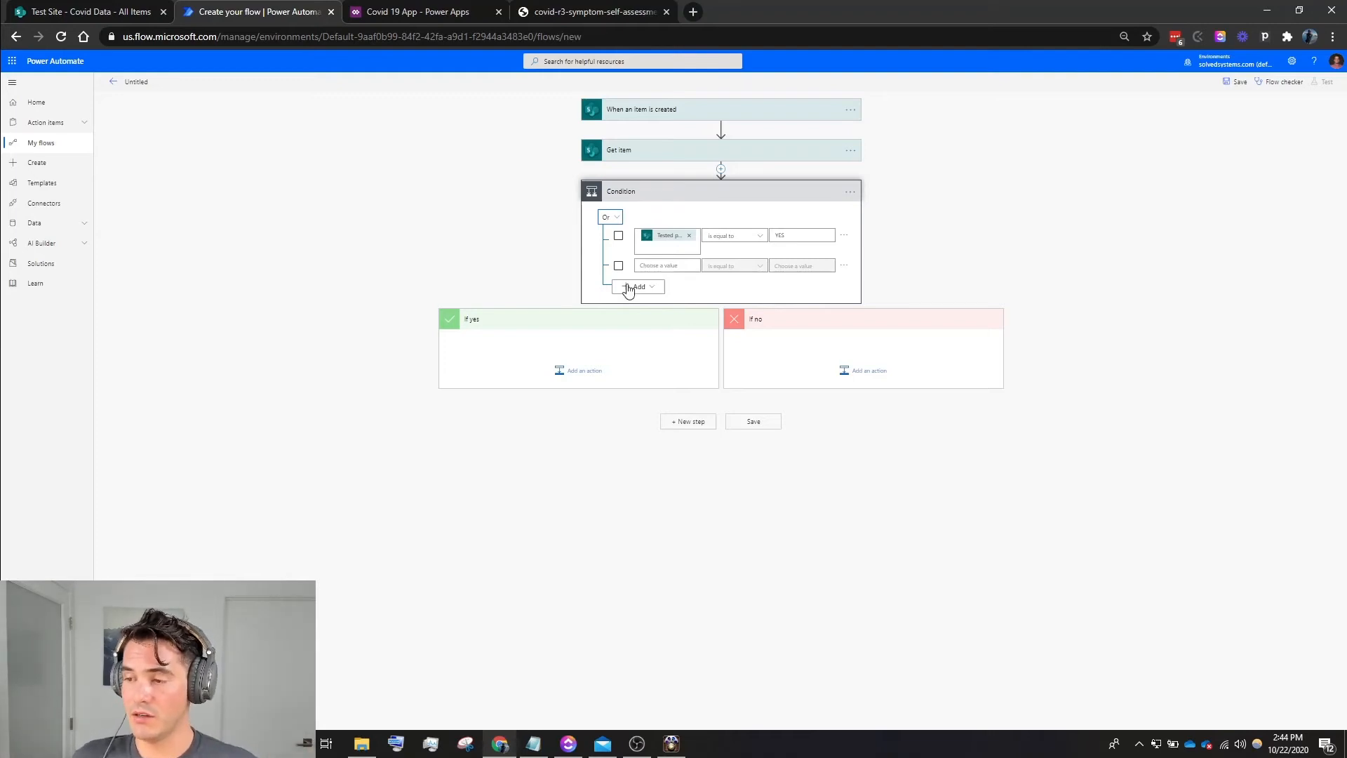
- Set the condition's second row to check that Get item's "Been exposed to someone who tested positive" value is equal to YES
{"action": "left_click", "coordinate": [658, 267]}
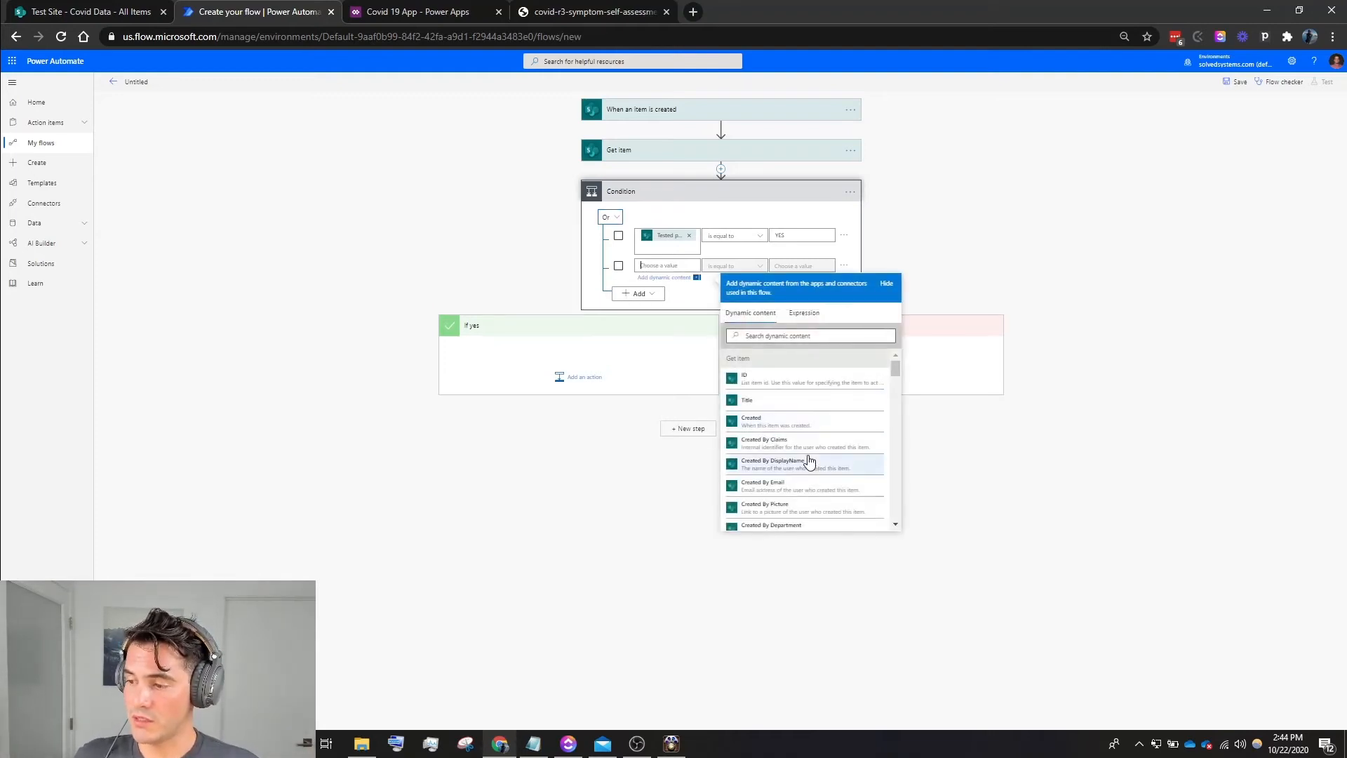
{"action": "scroll", "coordinate": [804, 456], "scroll_direction": "down", "scroll_amount": 2}
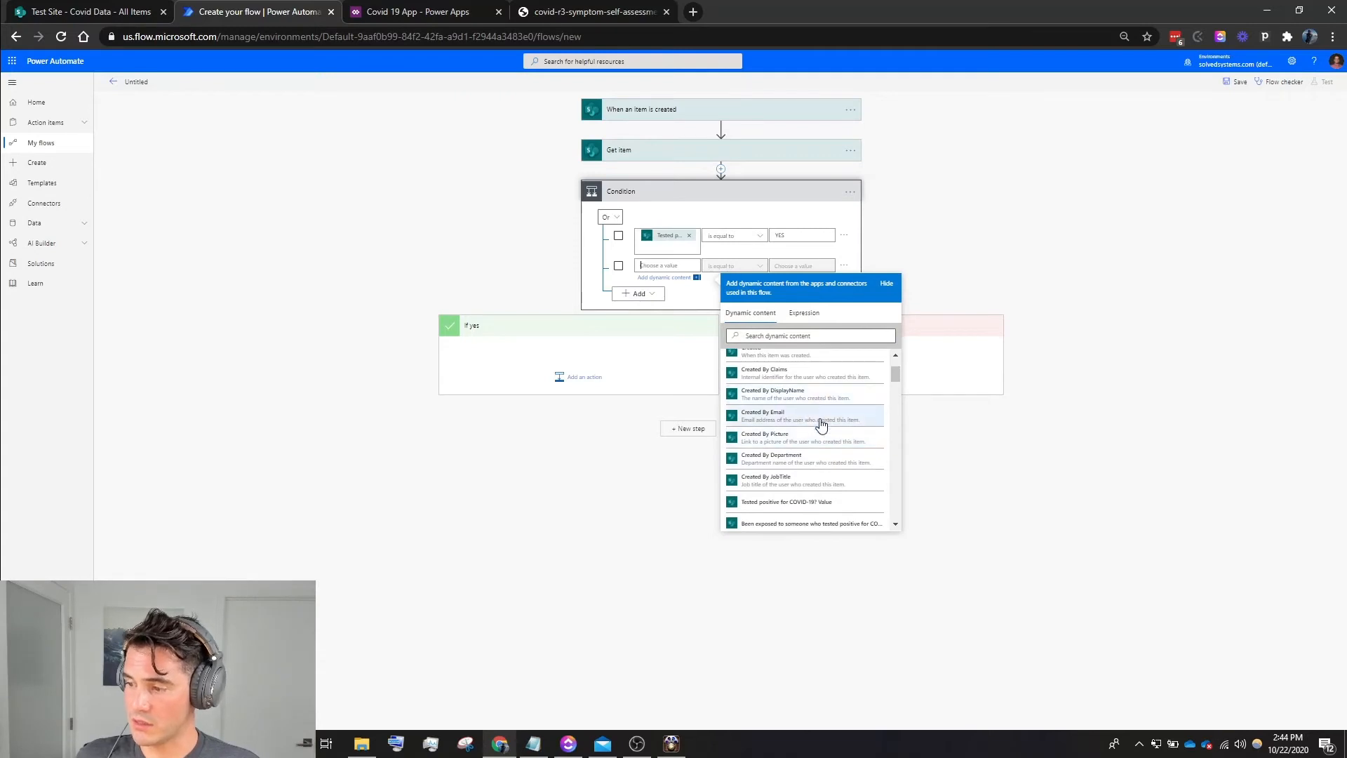
{"action": "scroll", "coordinate": [814, 421], "scroll_direction": "down", "scroll_amount": 3}
{"action": "scroll", "coordinate": [792, 408], "scroll_direction": "down", "scroll_amount": 1}
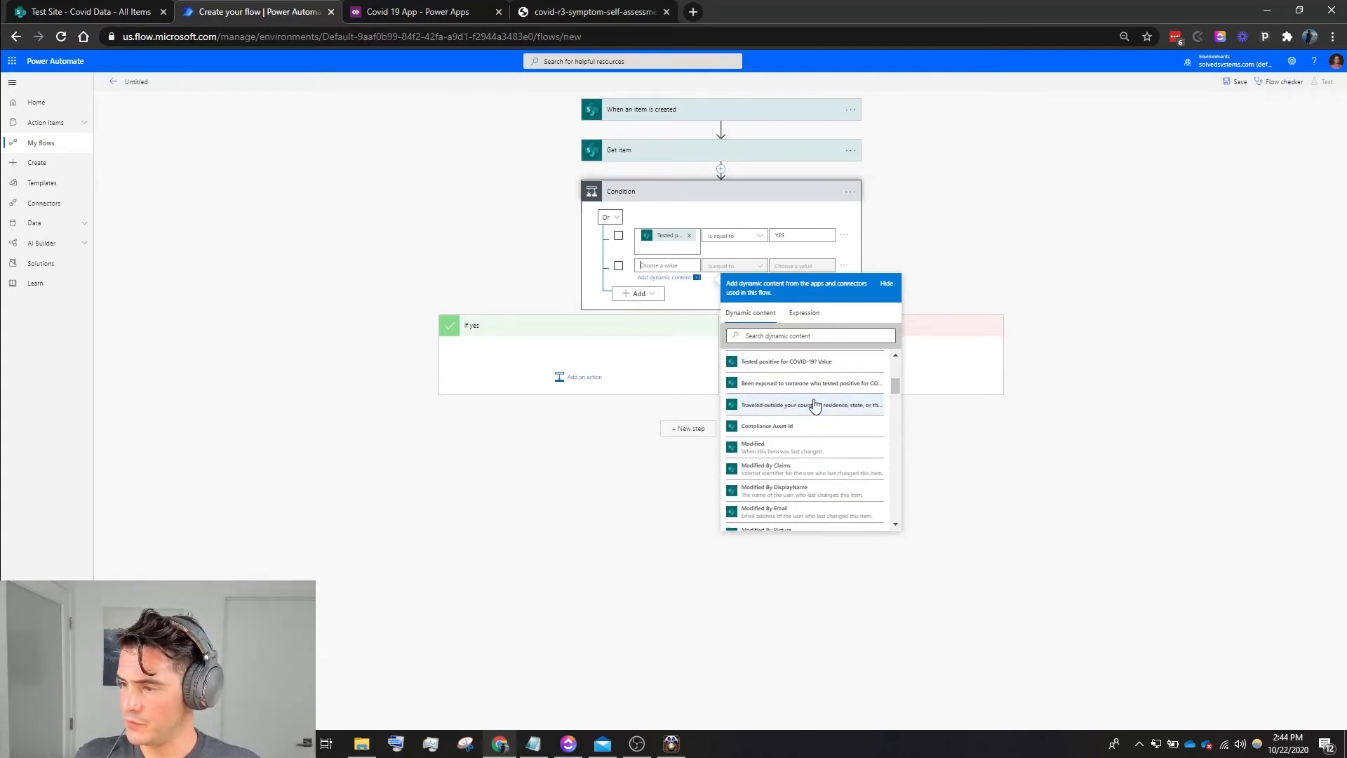
{"action": "left_click", "coordinate": [800, 383]}
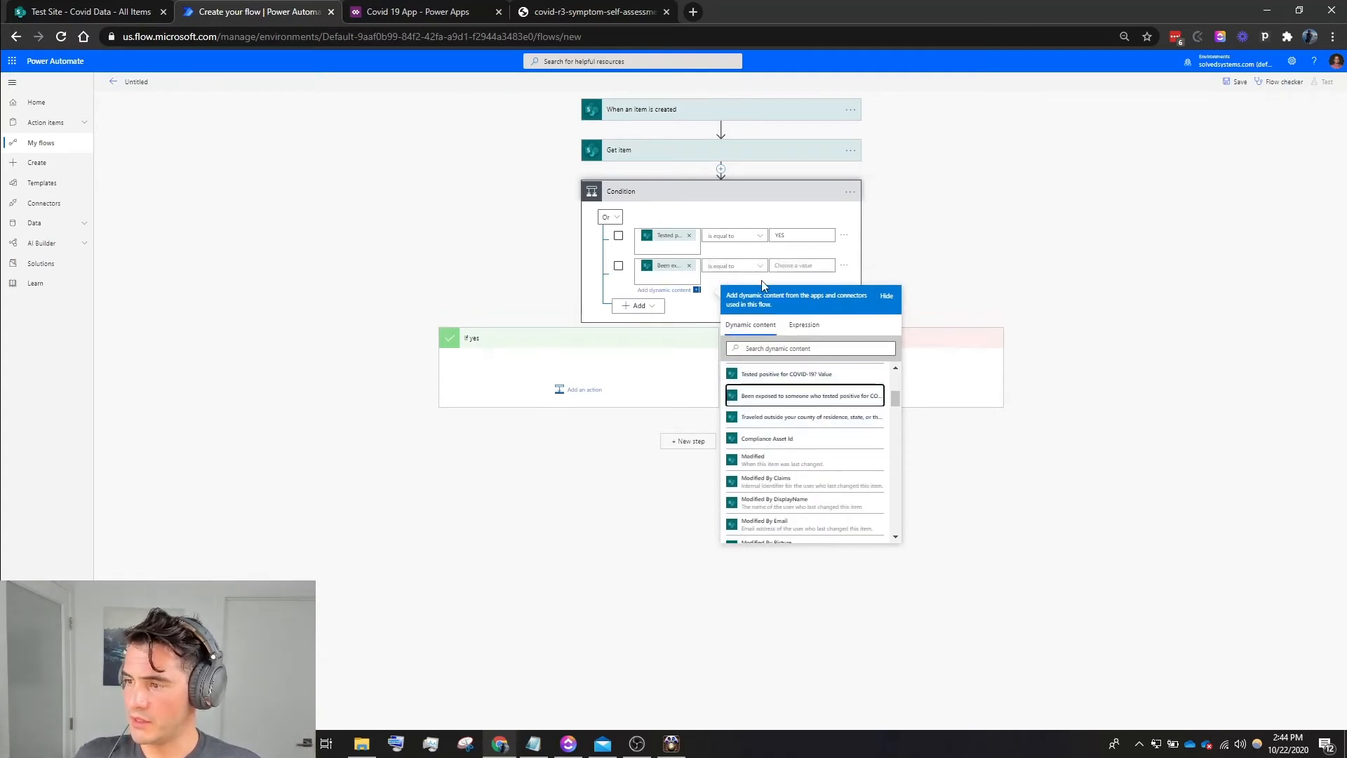
{"action": "left_click", "coordinate": [786, 265]}
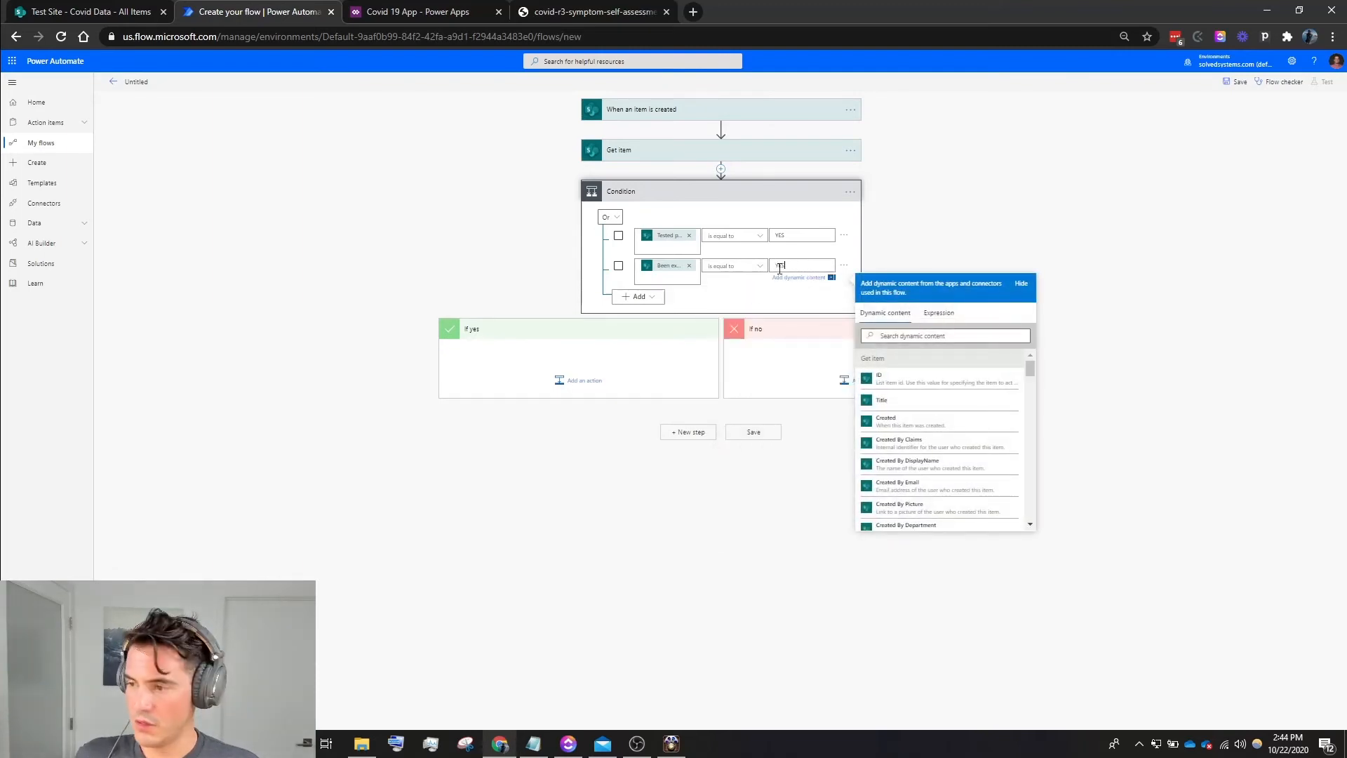
{"action": "type", "text": "YES"}
- Add a third condition row checking that Get item's "Traveled outside your county of residence" value is equal to YES
{"action": "left_click", "coordinate": [641, 296]}
{"action": "left_click", "coordinate": [646, 310]}
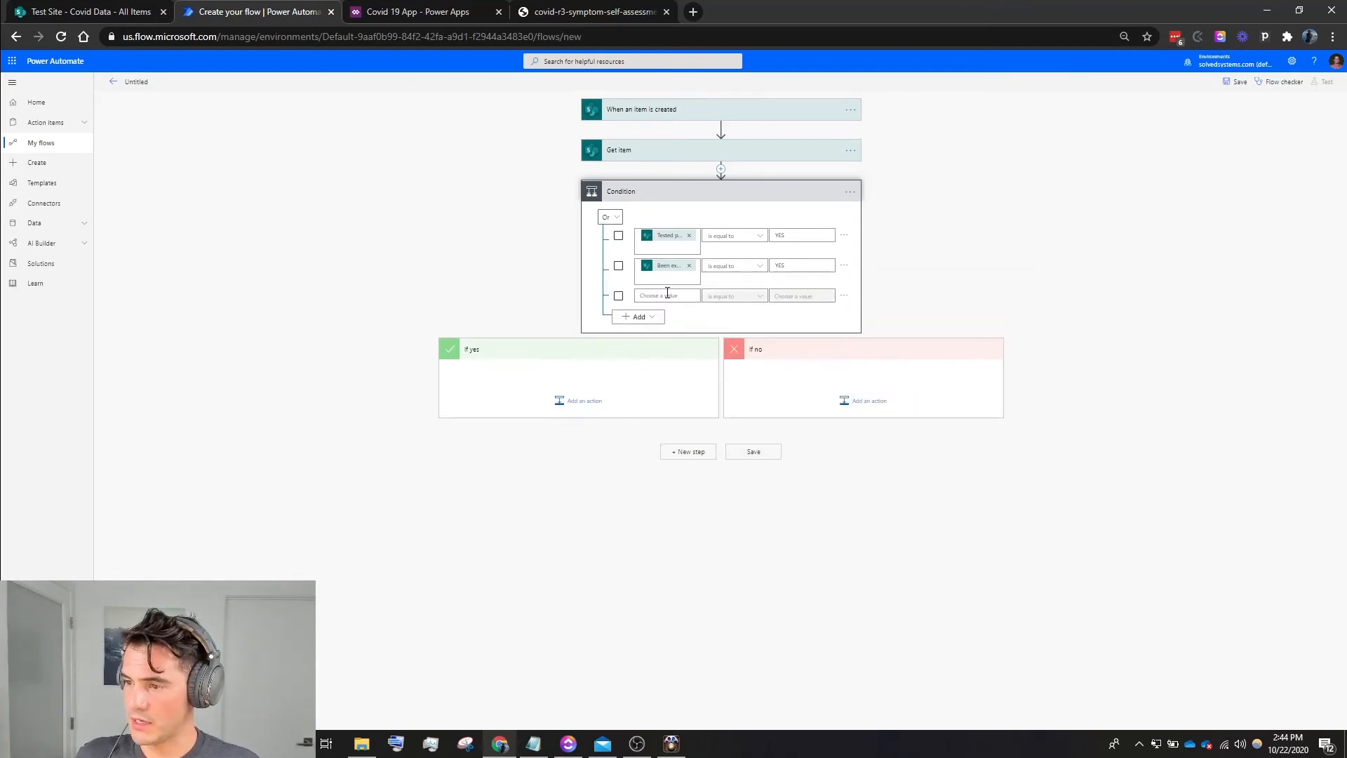
{"action": "left_click", "coordinate": [667, 295]}
{"action": "scroll", "coordinate": [818, 463], "scroll_direction": "down", "scroll_amount": 5}
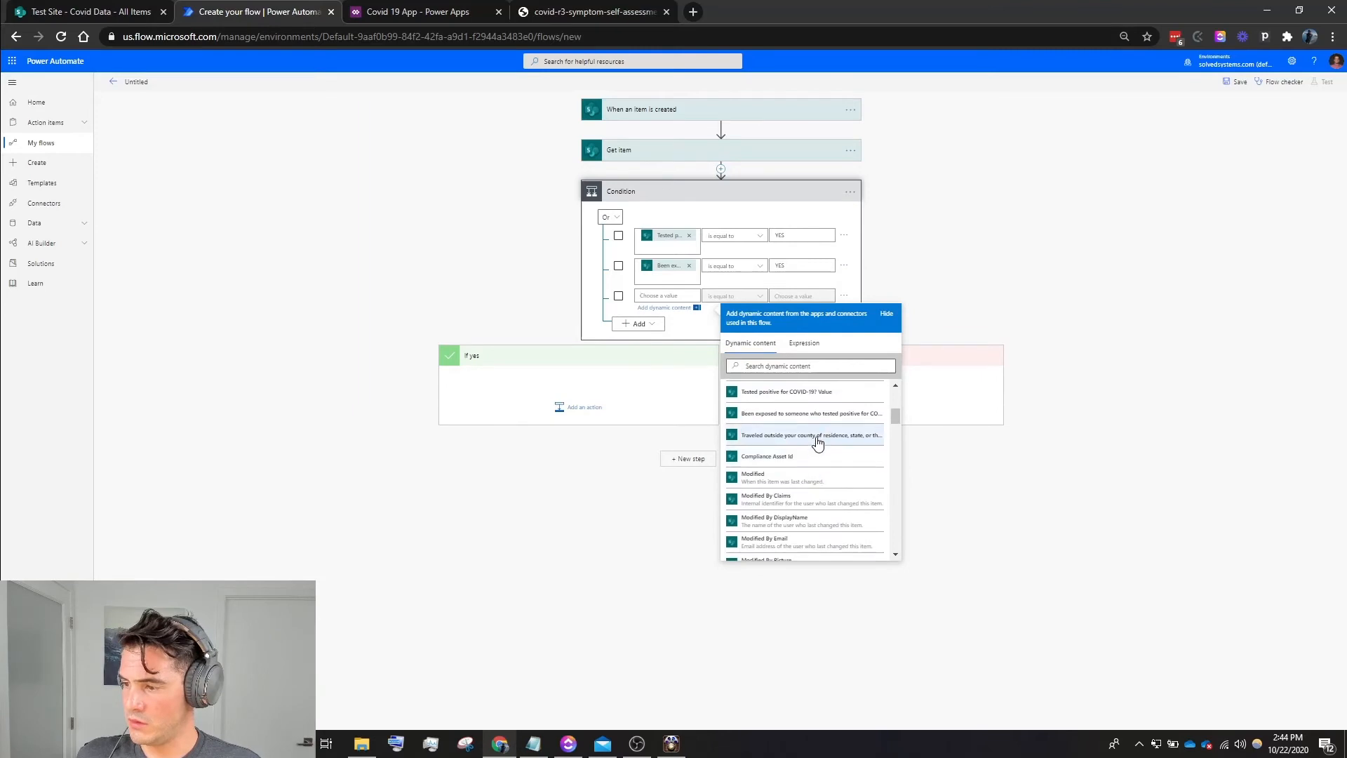
{"action": "left_click", "coordinate": [817, 439]}
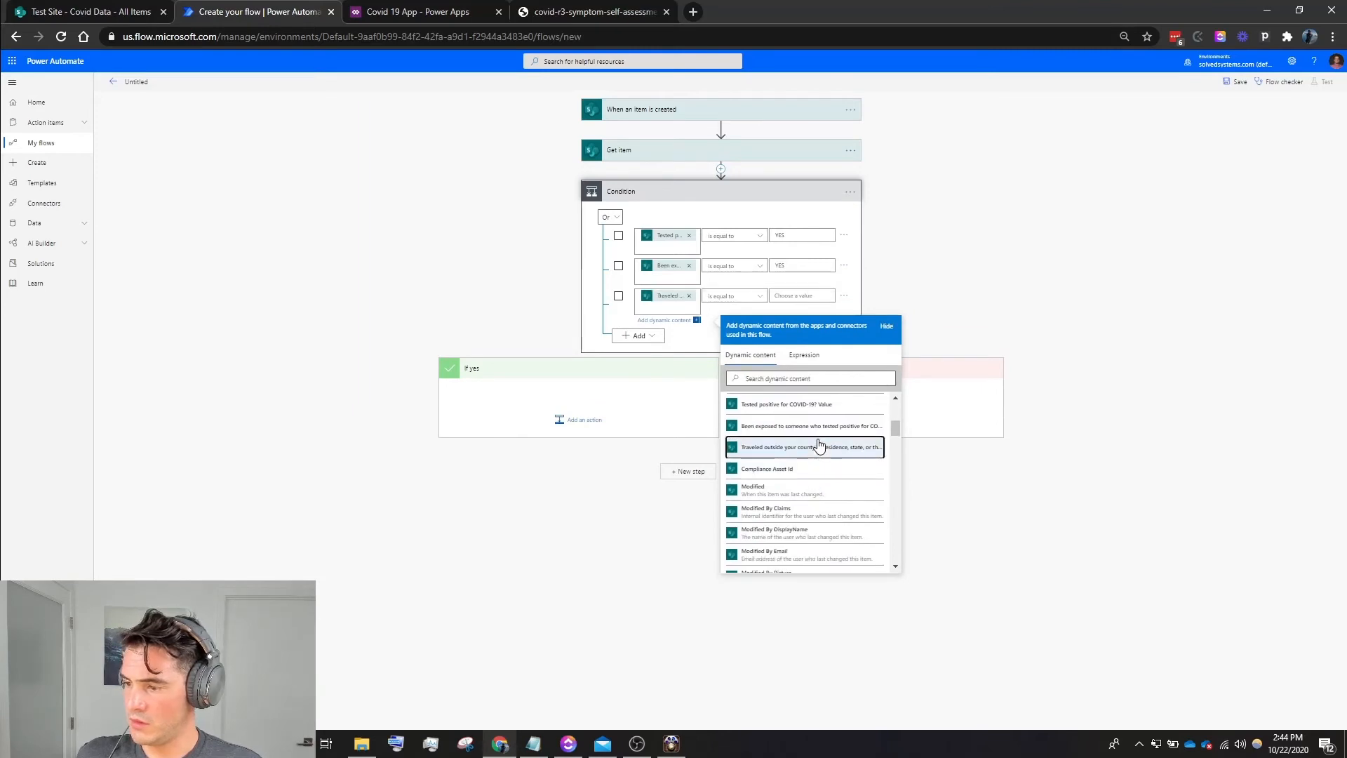
{"action": "left_click", "coordinate": [779, 291]}
{"action": "type", "text": "YES"}
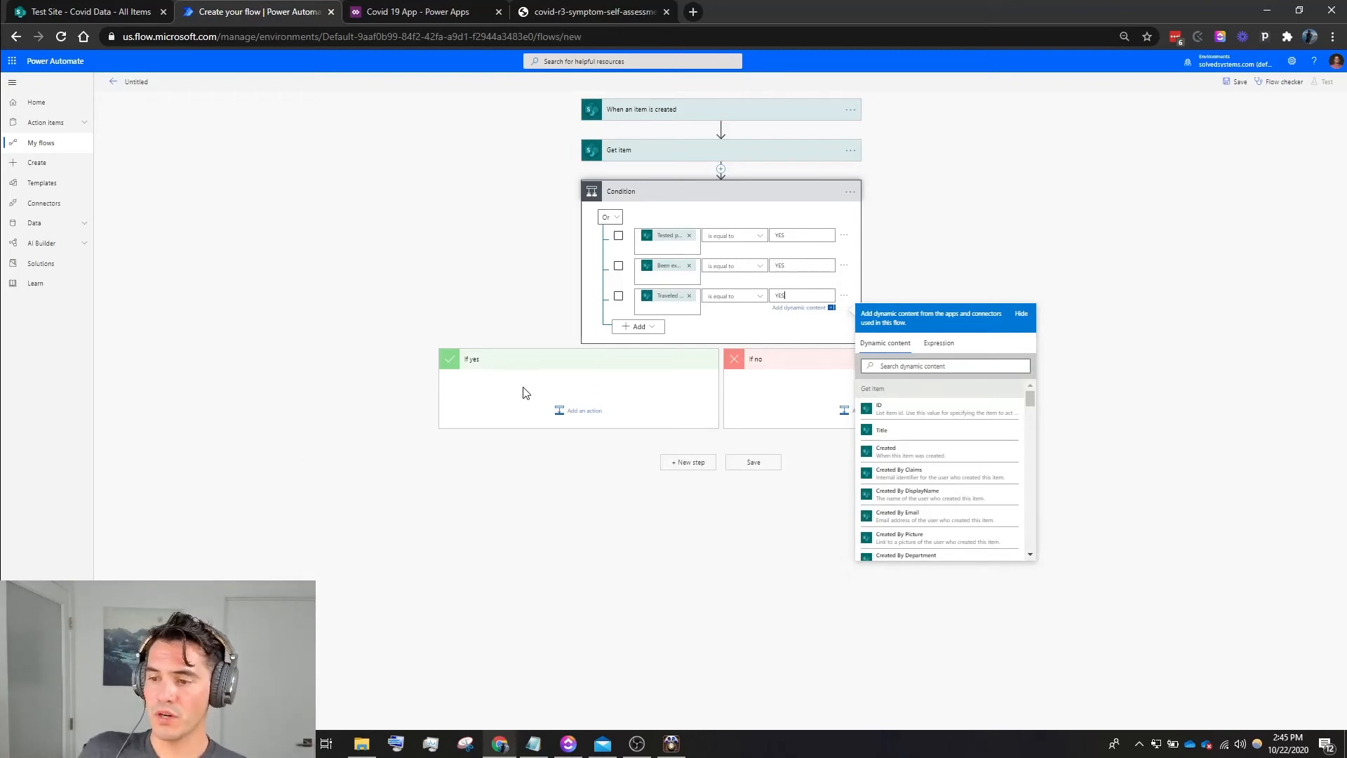
- Add a Send push notification V2 action to the If yes branch
{"action": "left_click", "coordinate": [578, 414]}
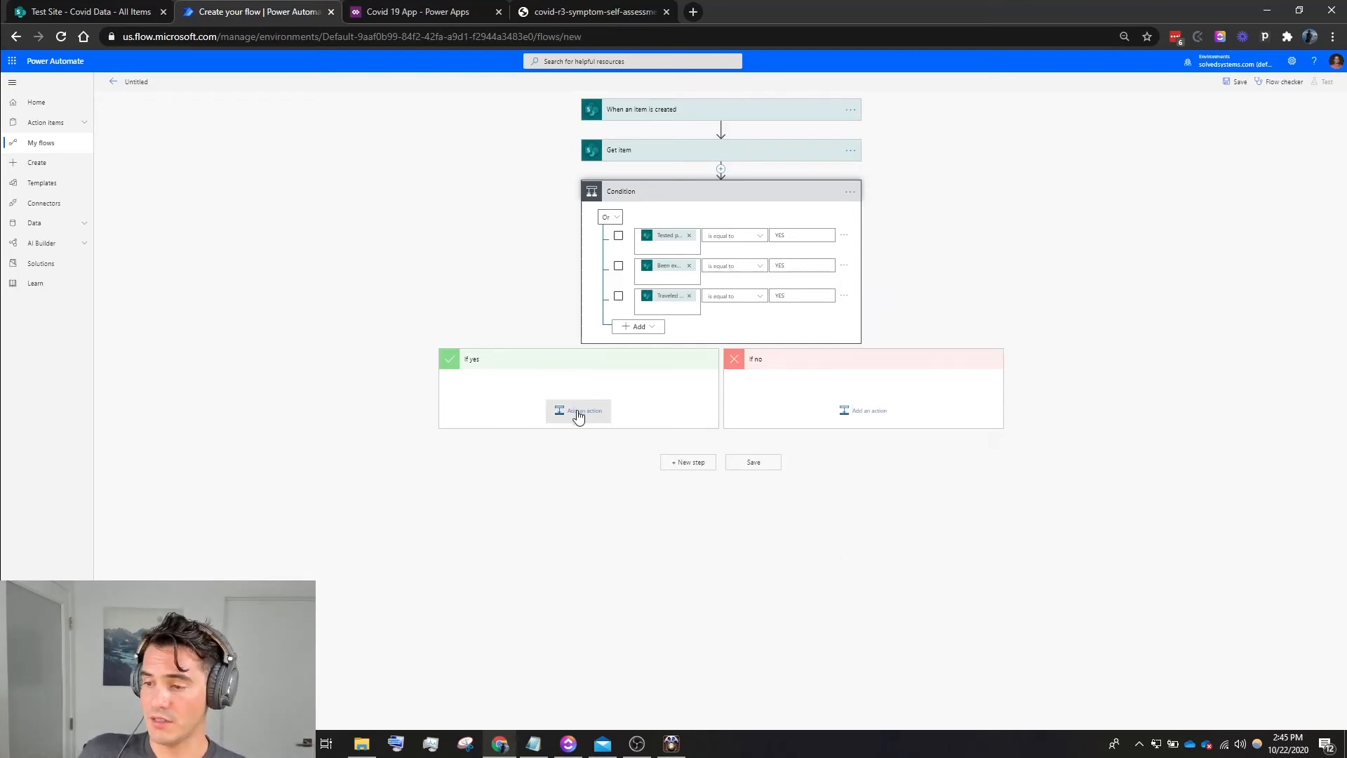
{"action": "left_click", "coordinate": [579, 418]}
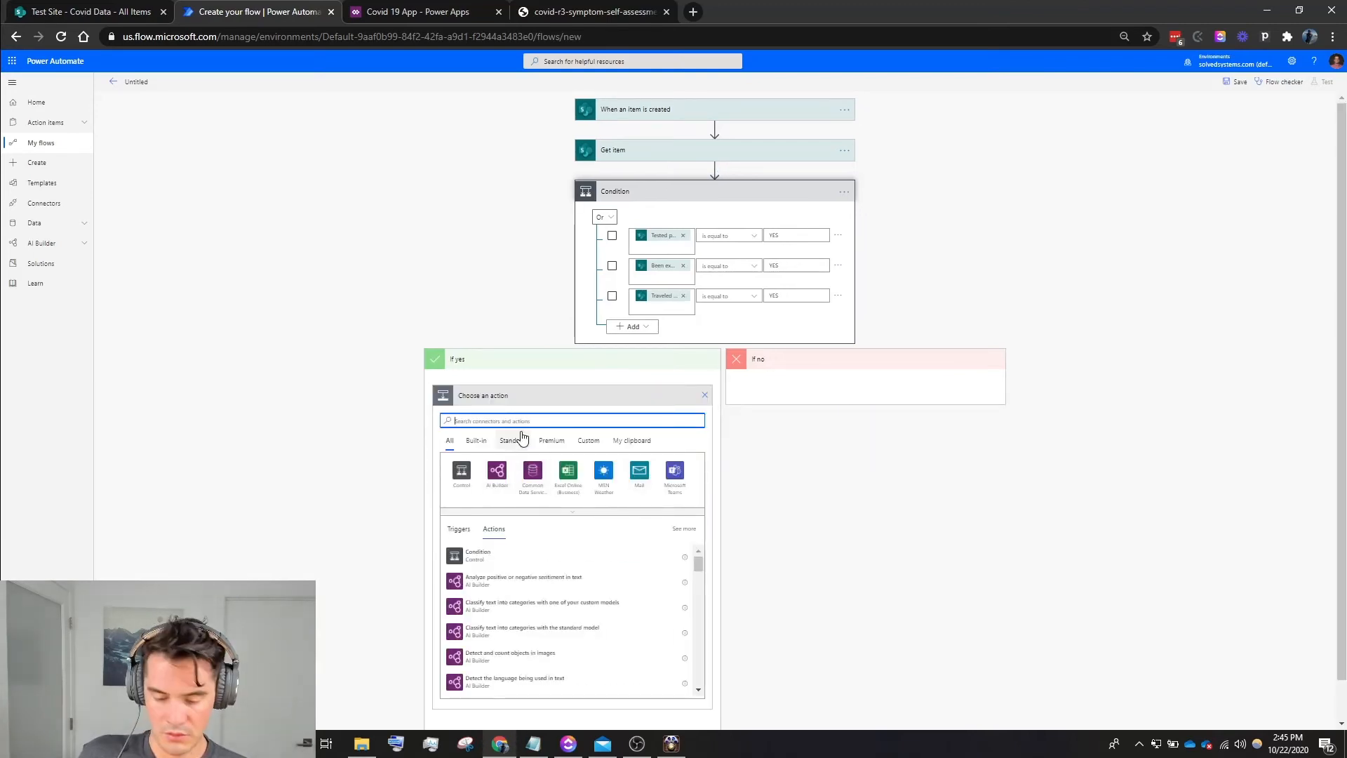
{"action": "type", "text": "push"}
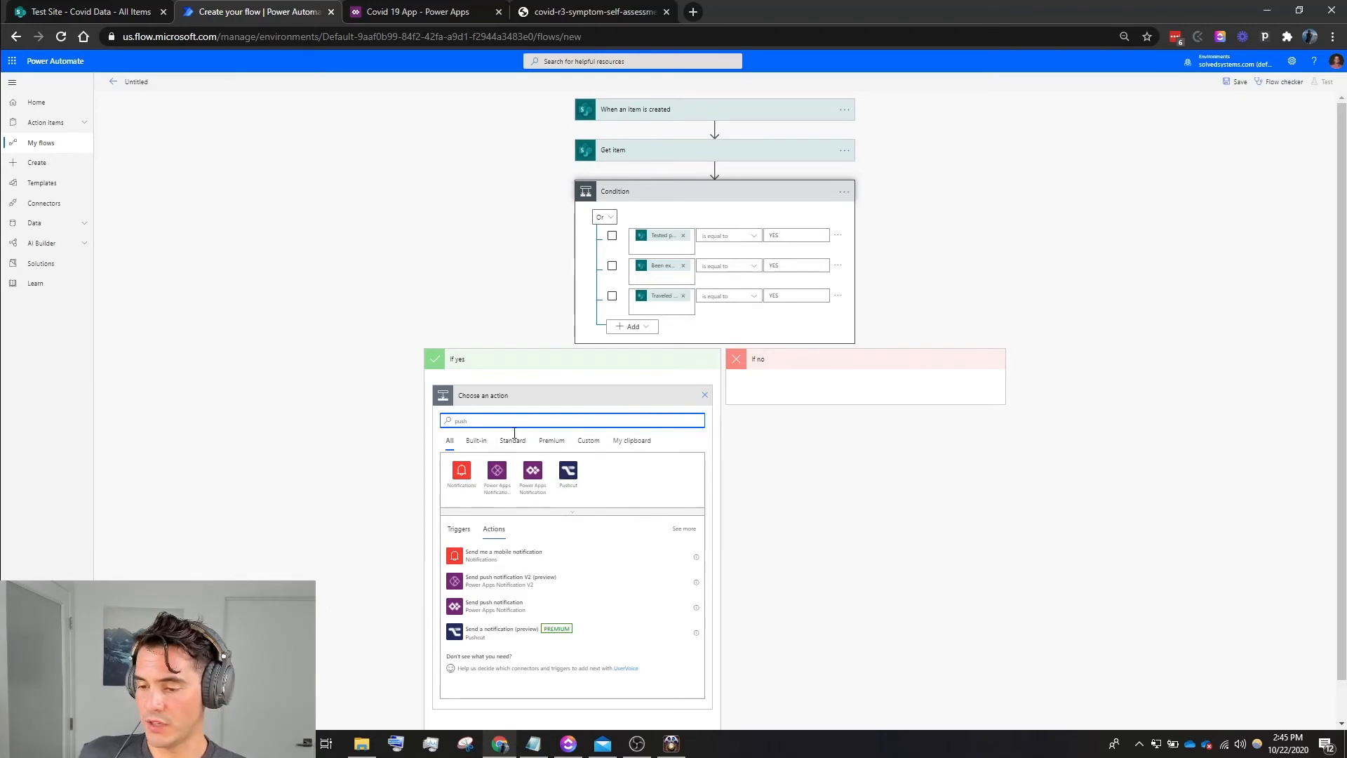
{"action": "left_click", "coordinate": [527, 584]}
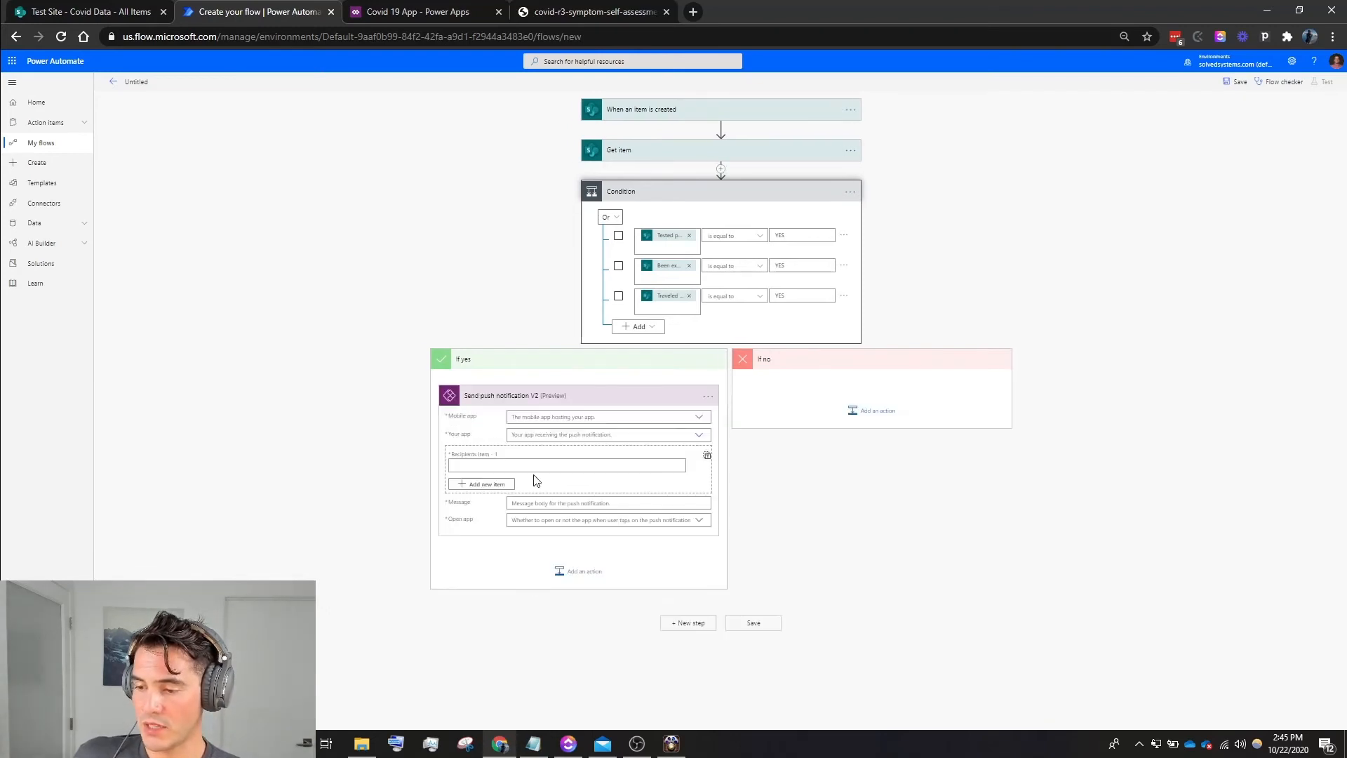
- Set the notification's mobile app to Power Apps and its app to Covid 19 App, and enter the recipient's email address
{"action": "left_click", "coordinate": [558, 416]}
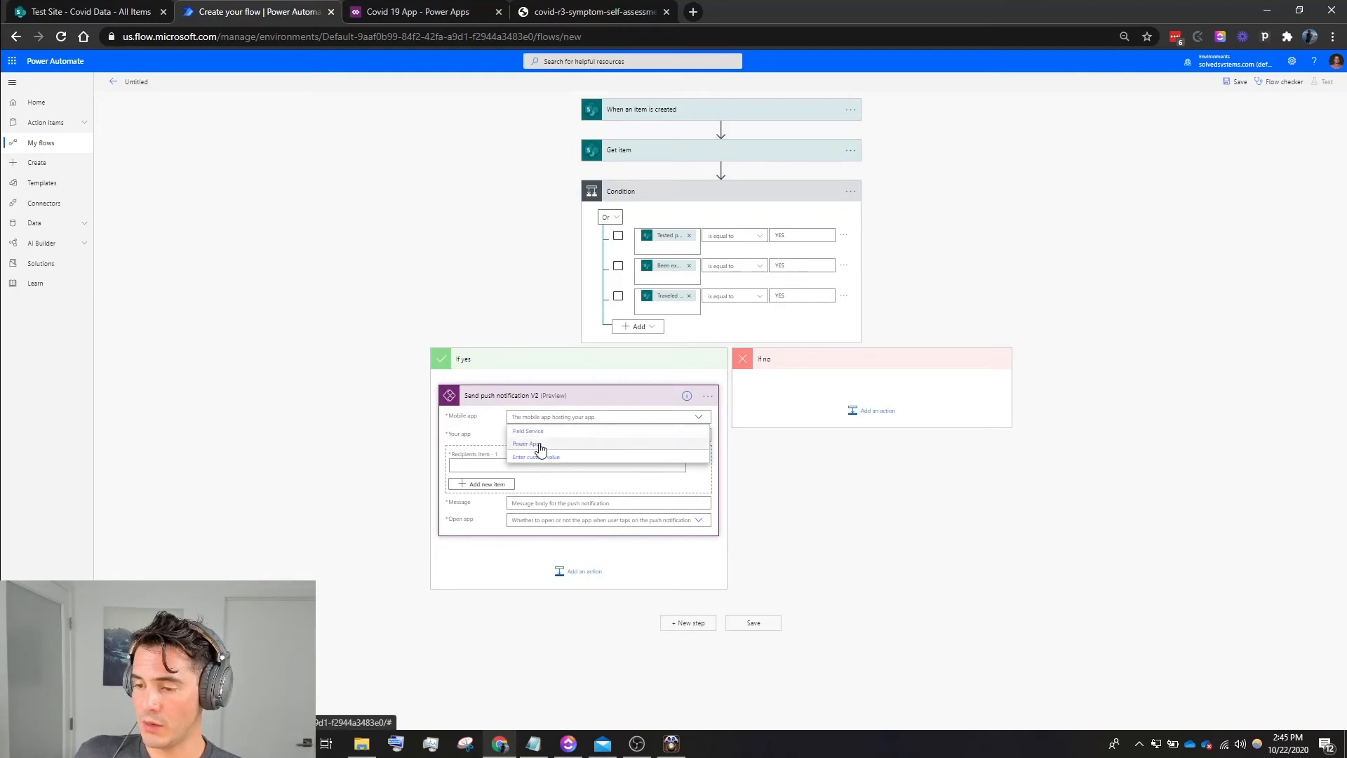
{"action": "left_click", "coordinate": [539, 446]}
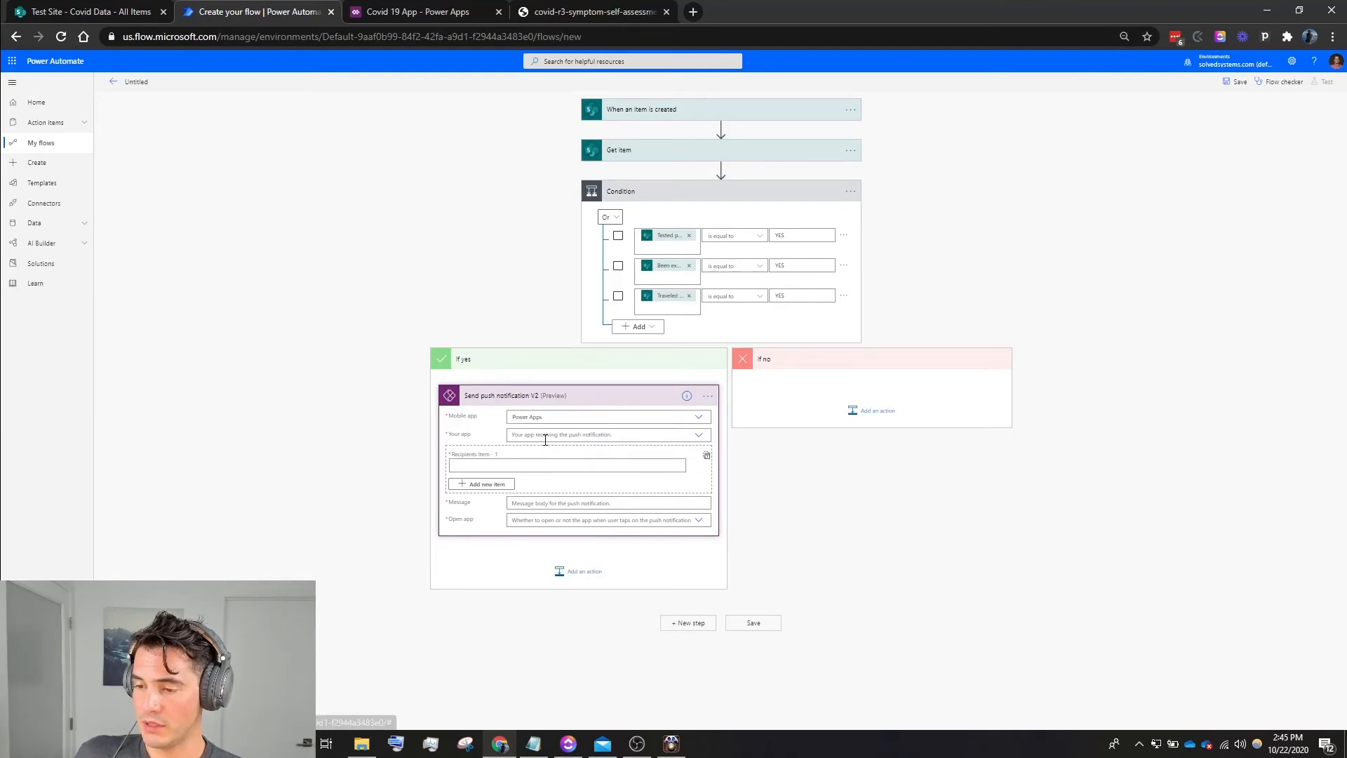
{"action": "left_click", "coordinate": [697, 436]}
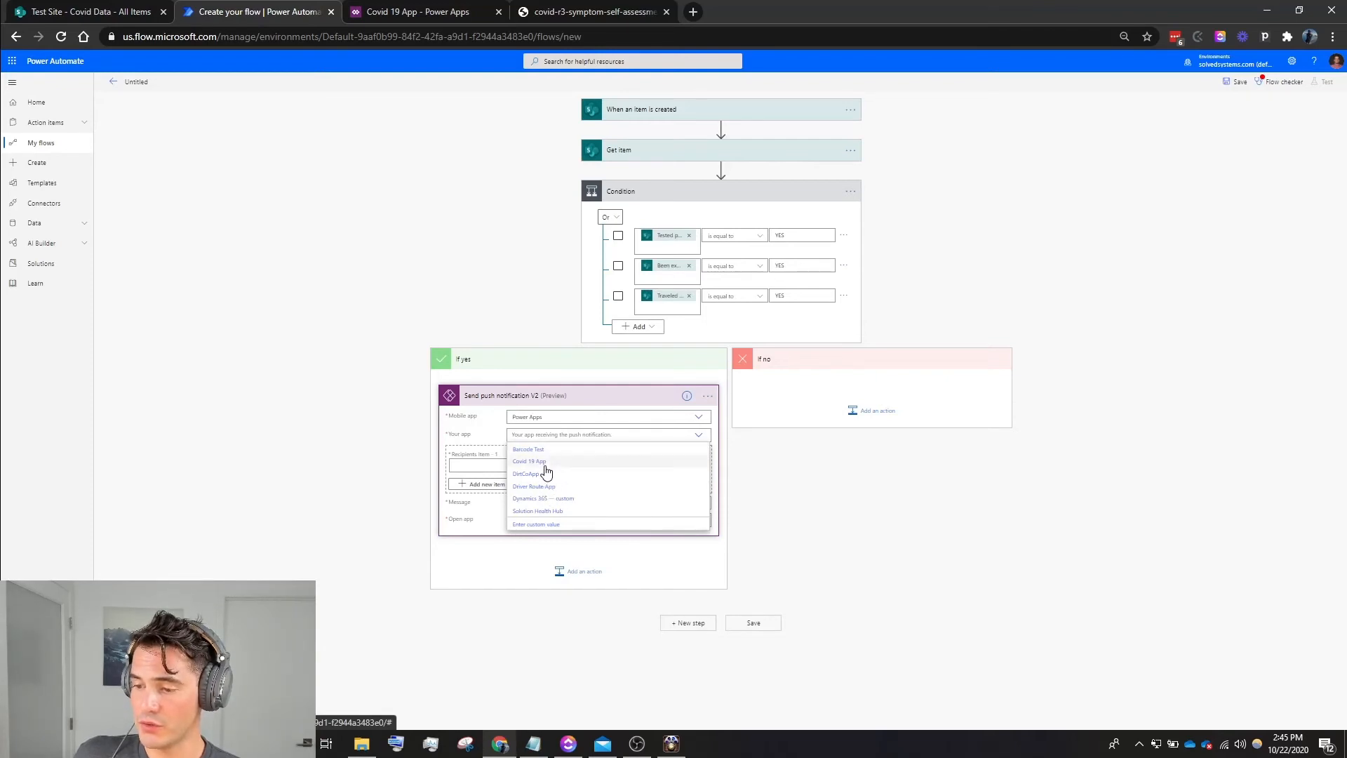
{"action": "left_click", "coordinate": [546, 463]}
{"action": "left_click", "coordinate": [531, 467]}
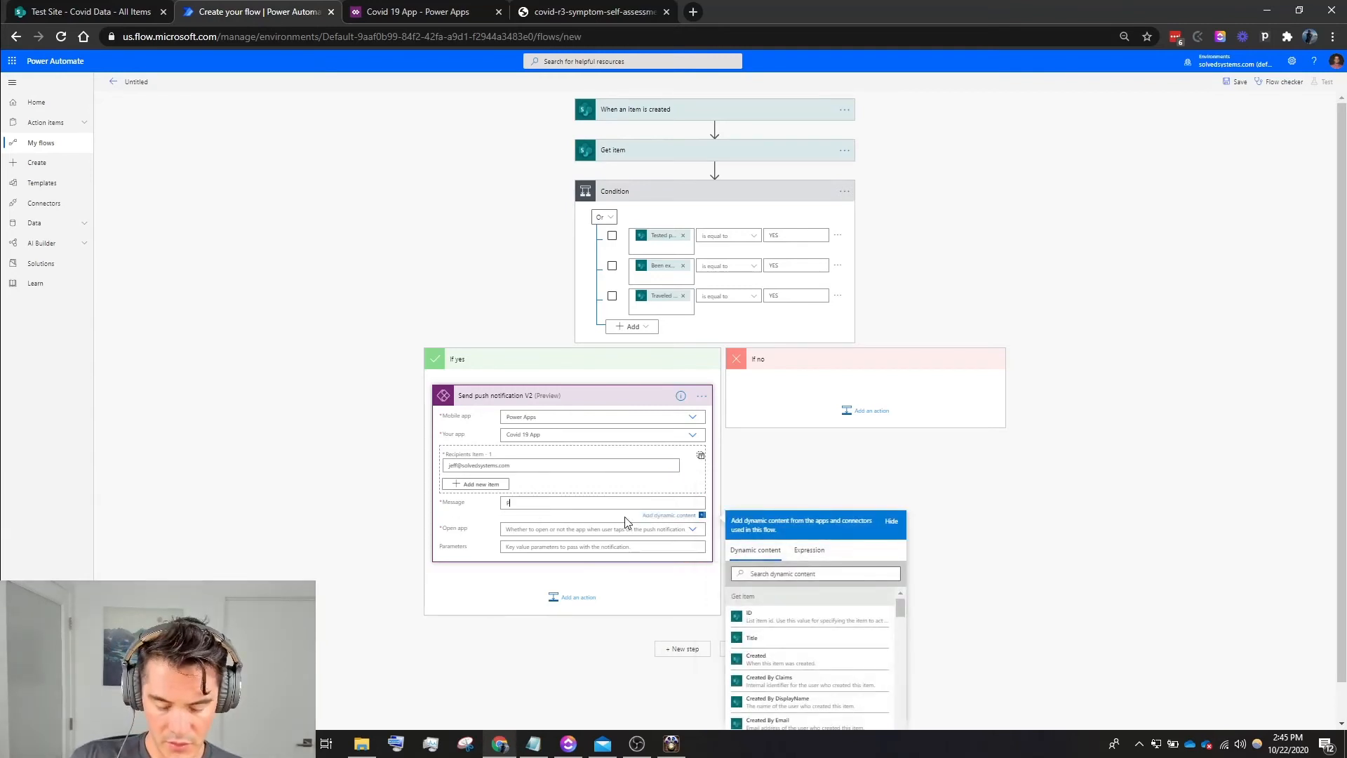
- Write the notification message "Positive Covid Assessment for" followed by Get item's Created By DisplayName
{"action": "type", "text": "s"}
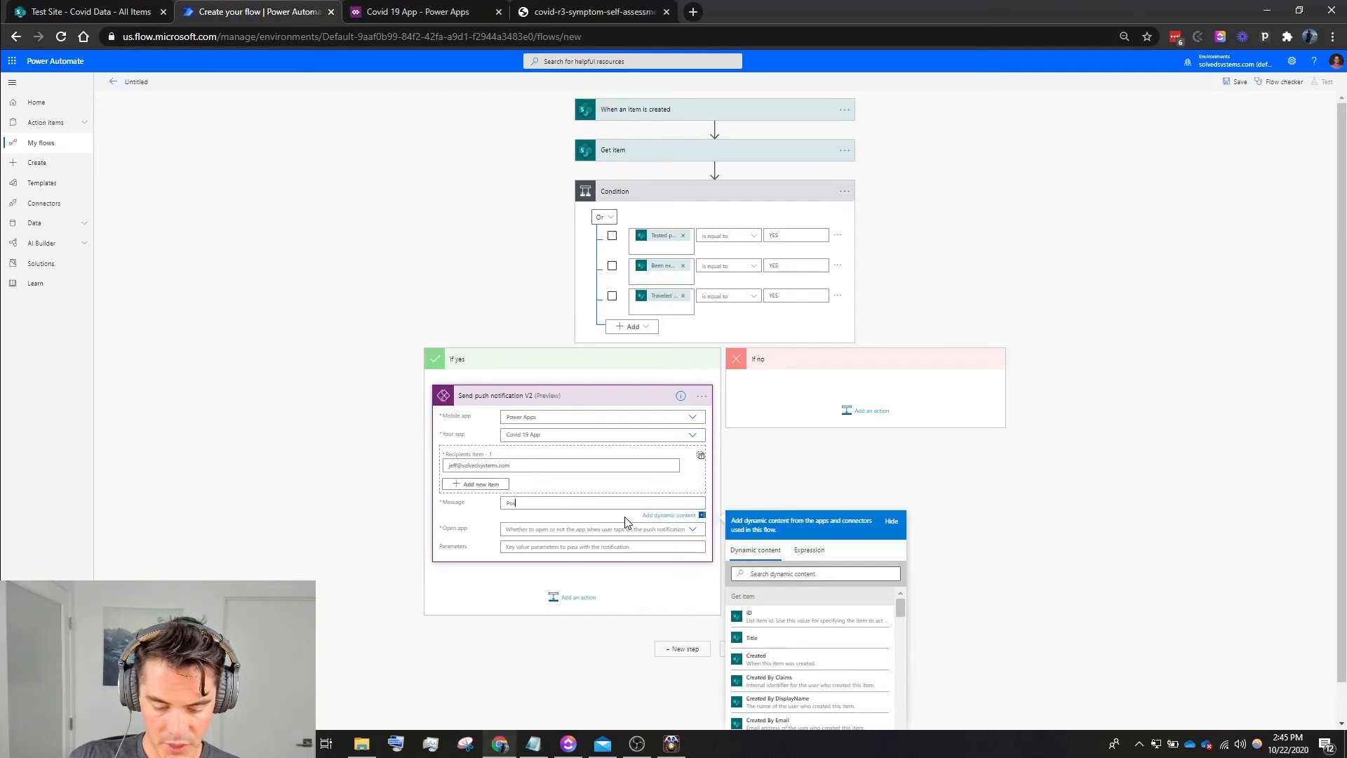
{"action": "type", "text": "ositiv"}
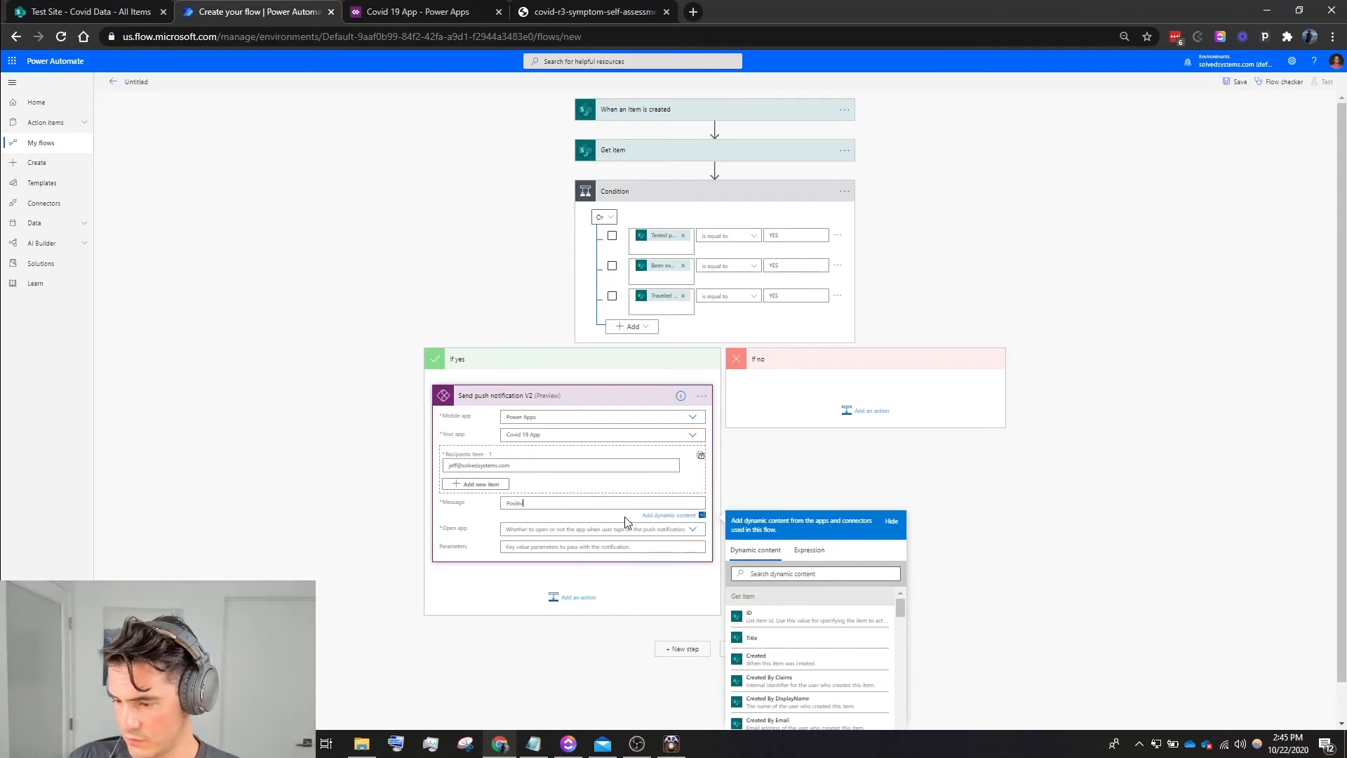
{"action": "type", "text": "e Covid Assessment for"}
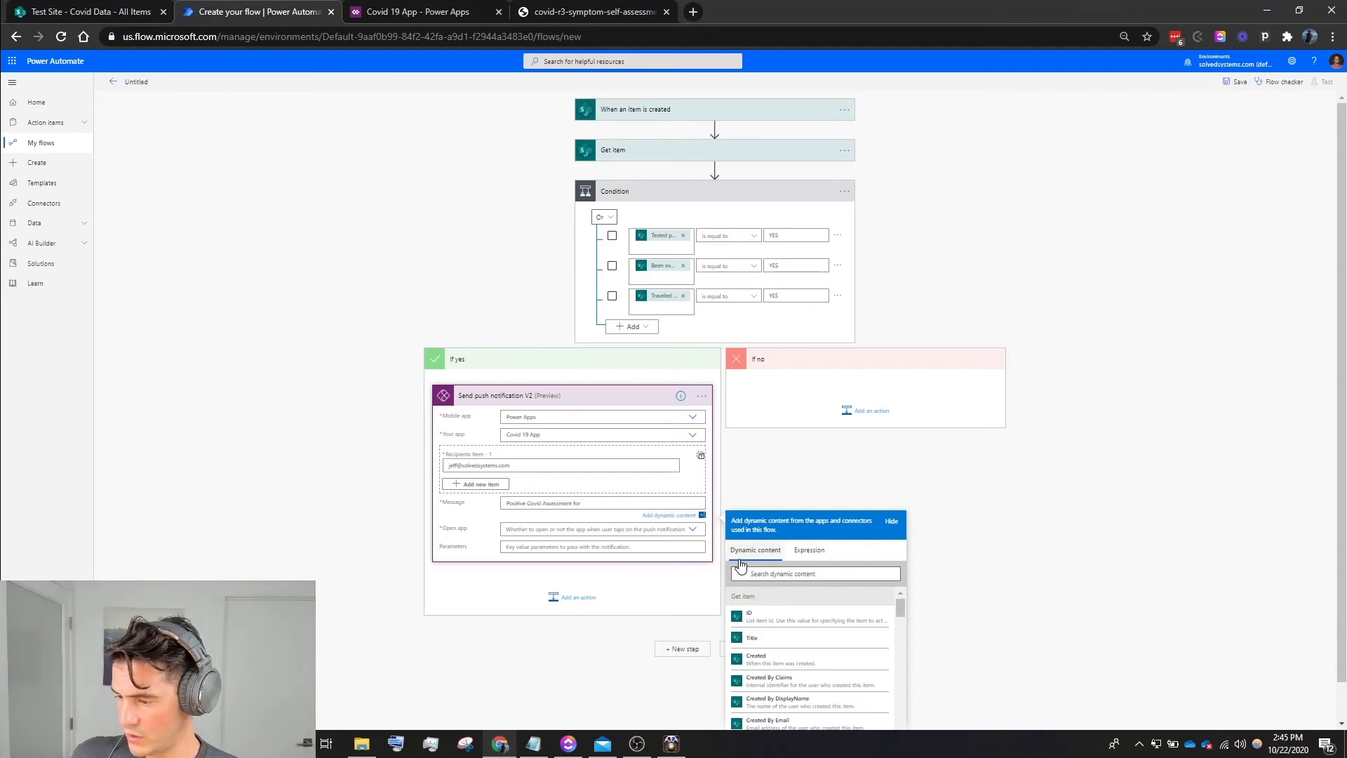
{"action": "left_click", "coordinate": [775, 573]}
{"action": "type", "text": "create"}
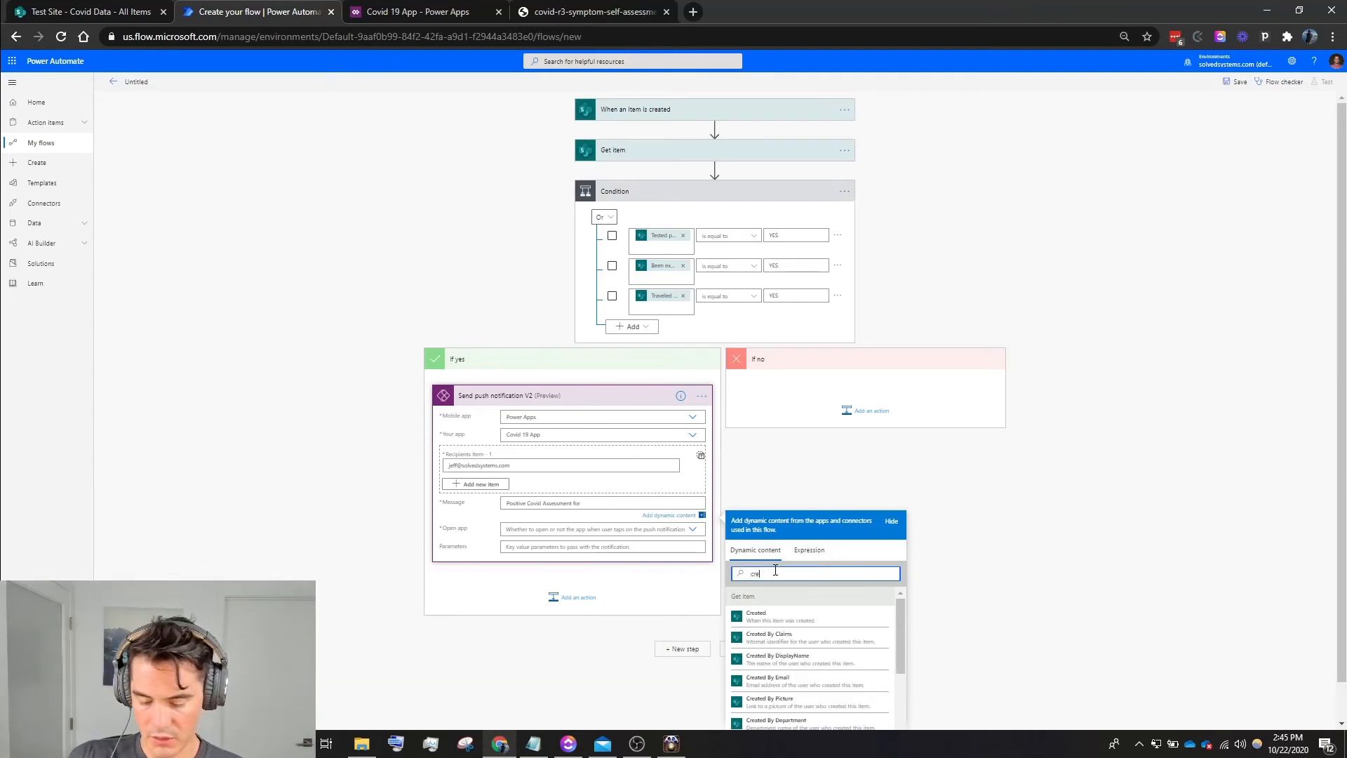
{"action": "left_click", "coordinate": [818, 660]}
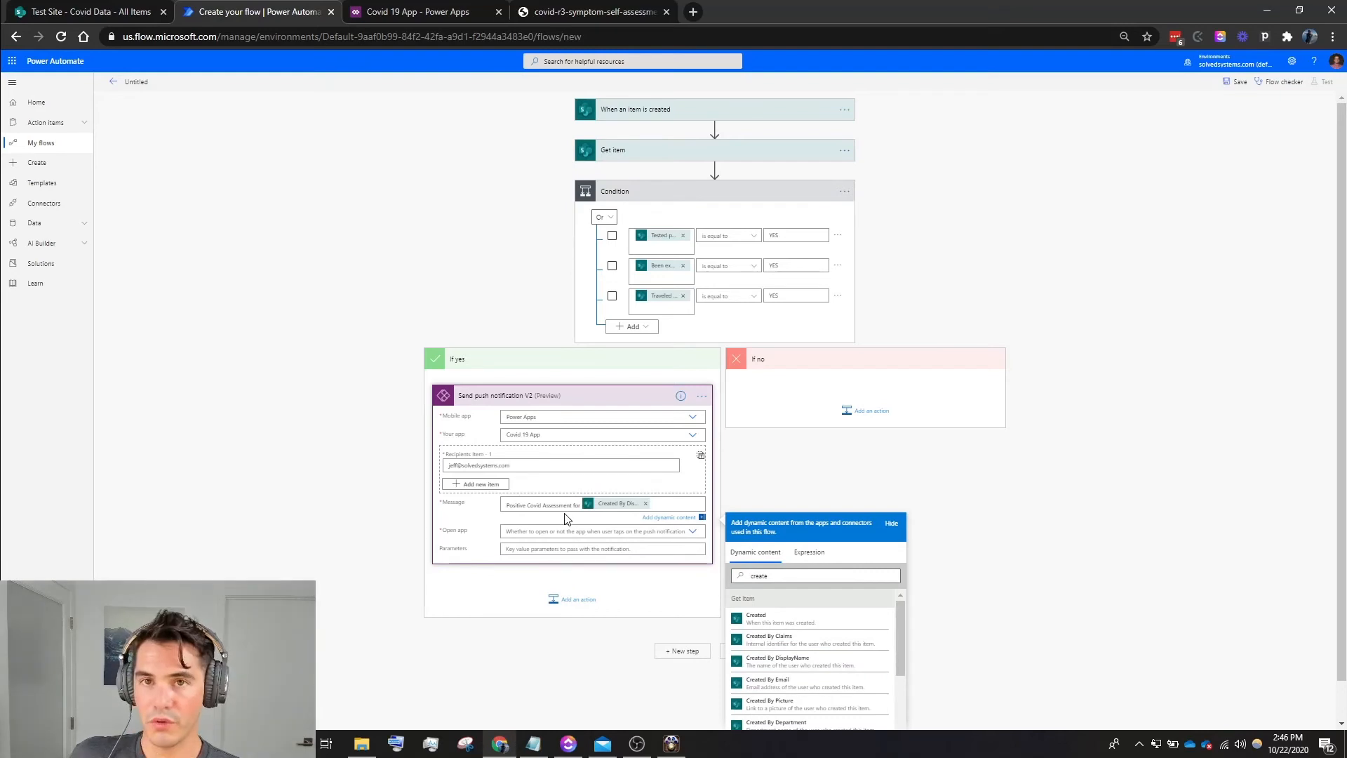
- Set the notification's Open app option to Yes, then save the flow
{"action": "left_click", "coordinate": [528, 531]}
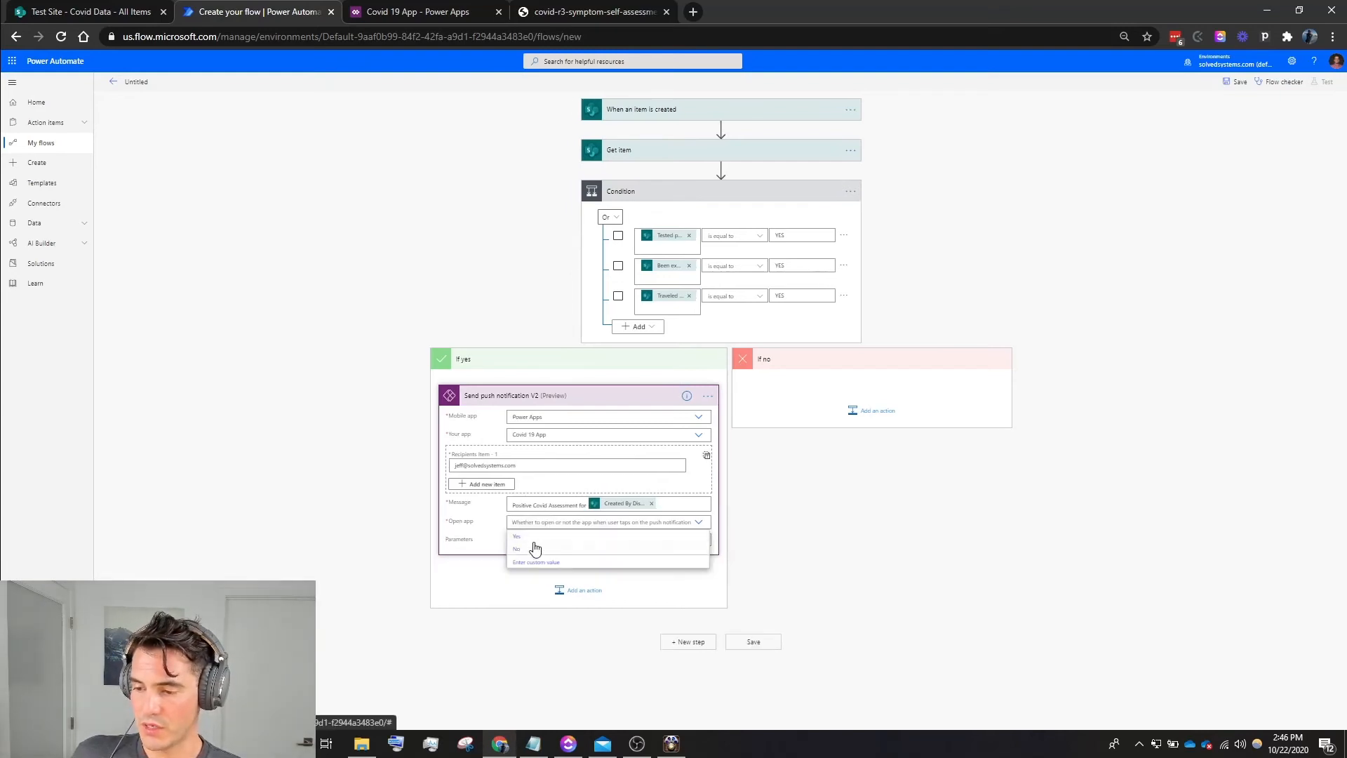
{"action": "left_click", "coordinate": [523, 538]}
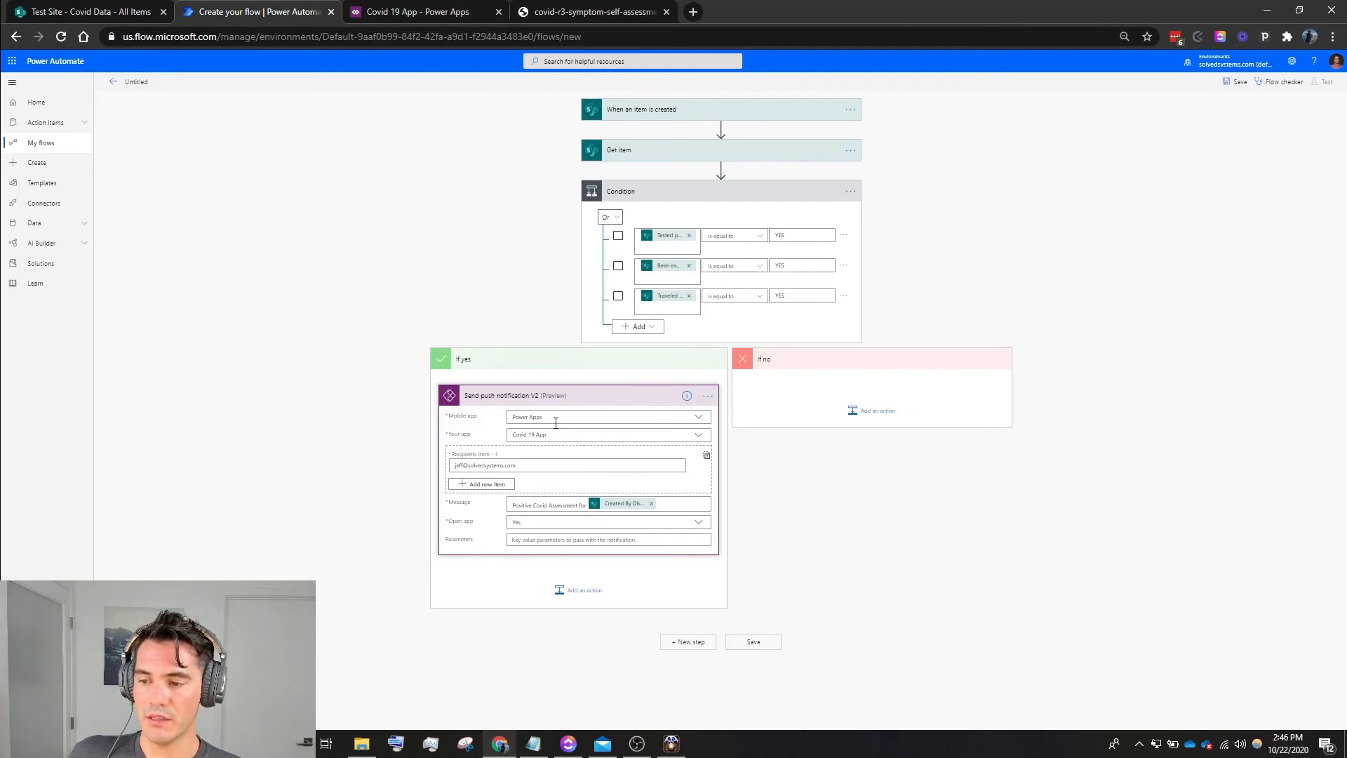
{"action": "left_click", "coordinate": [565, 398]}
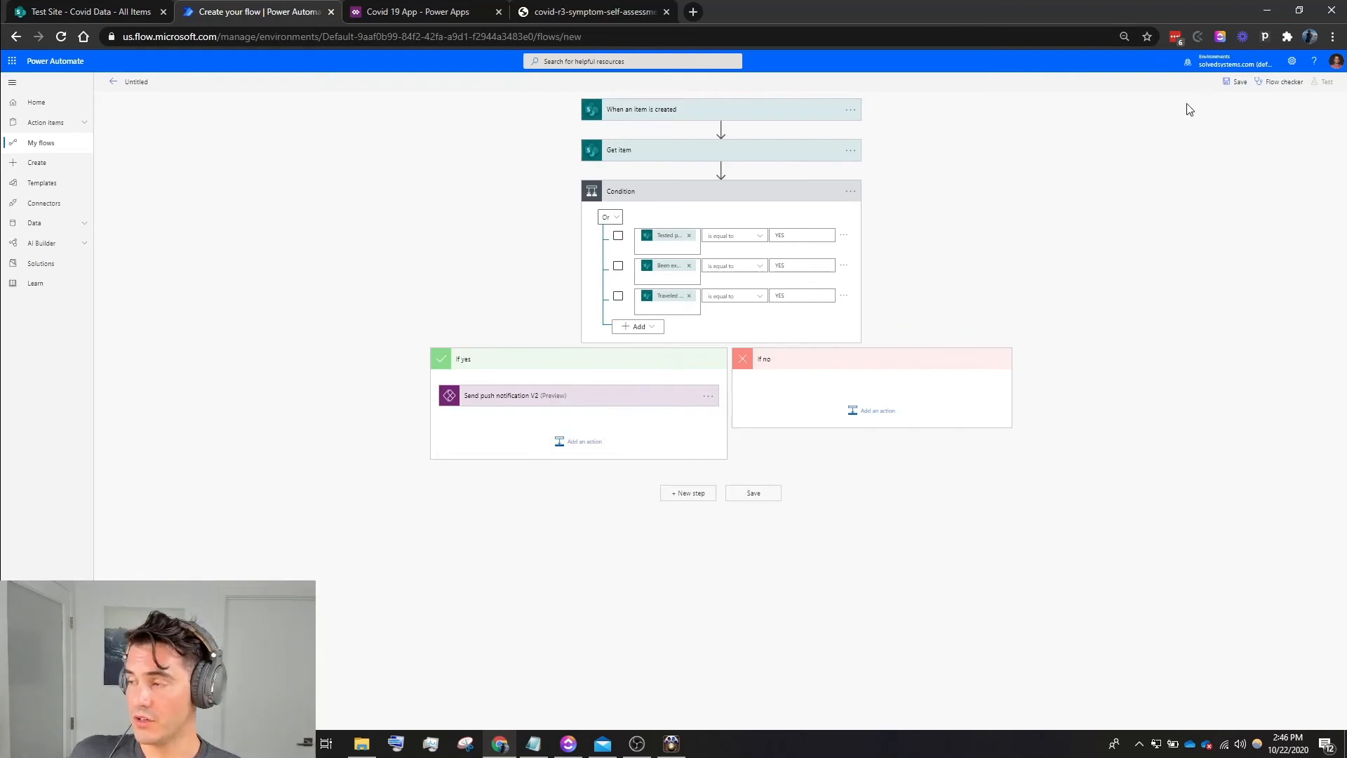
{"action": "left_click", "coordinate": [1229, 85]}
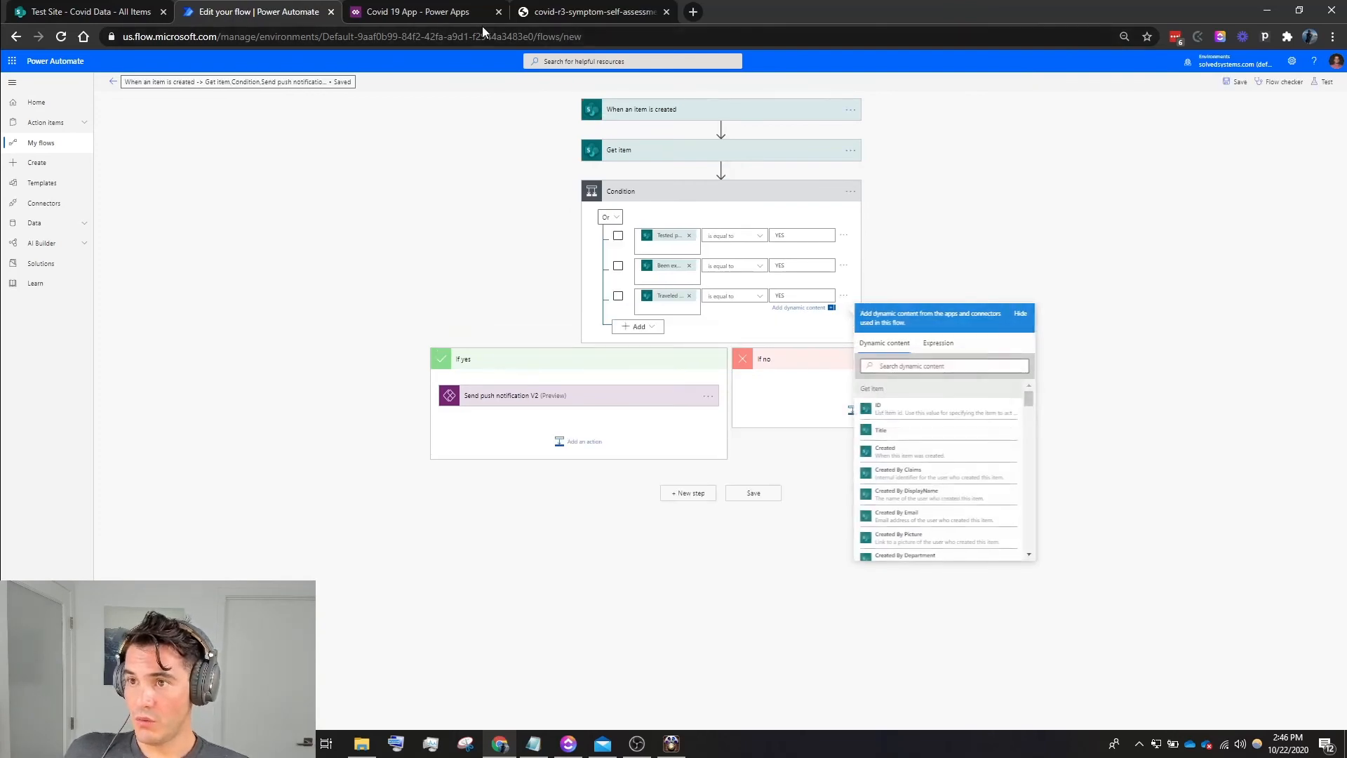
{"action": "left_click", "coordinate": [1104, 163]}
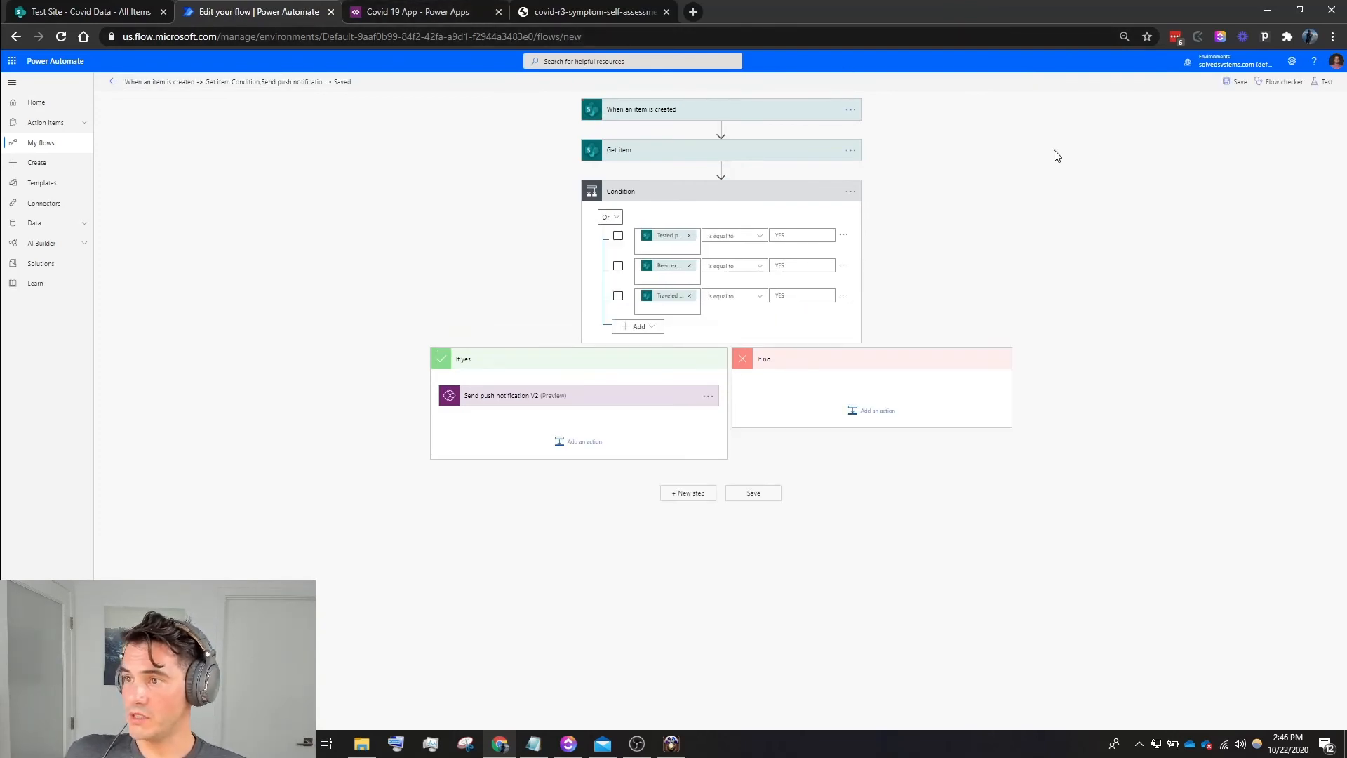
- Switch to the Covid 19 App in Power Apps Studio and start its preview
{"action": "left_click", "coordinate": [385, 12]}
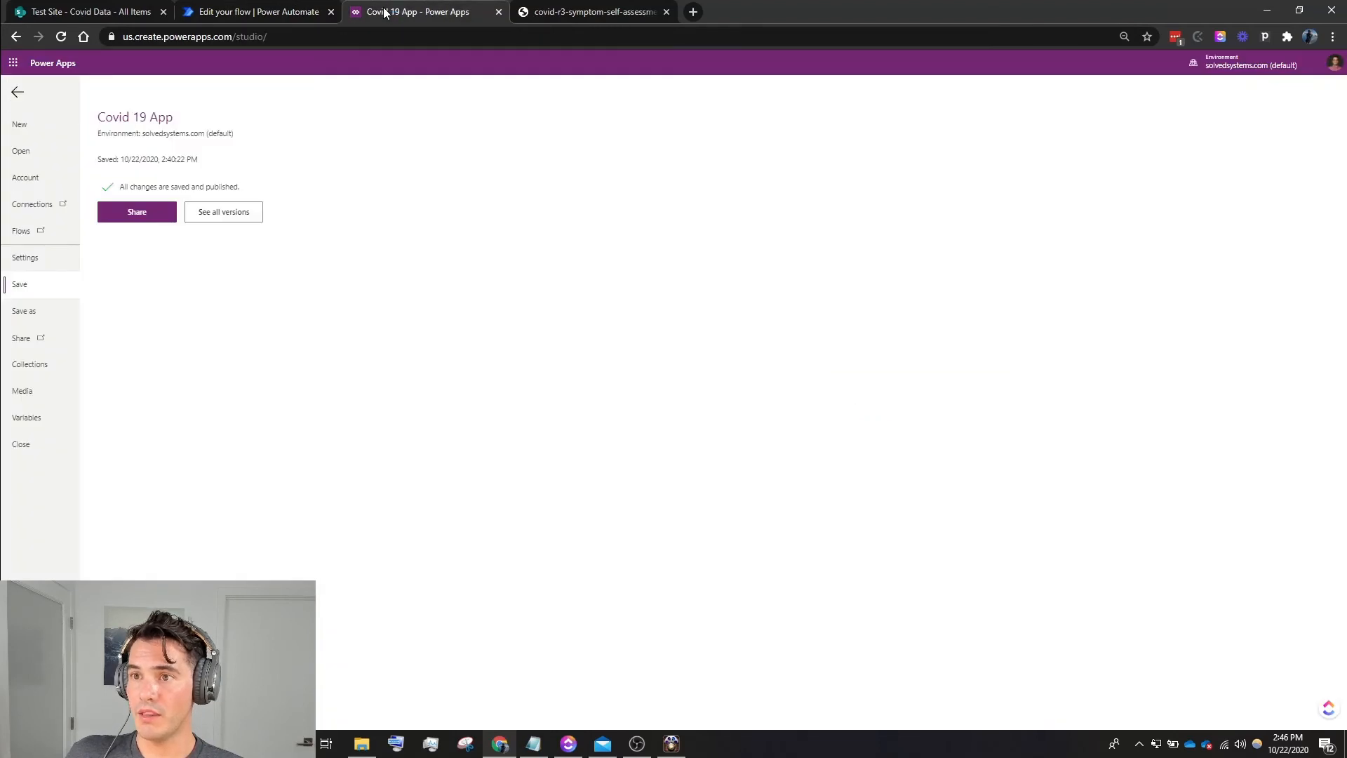
{"action": "left_click", "coordinate": [18, 92]}
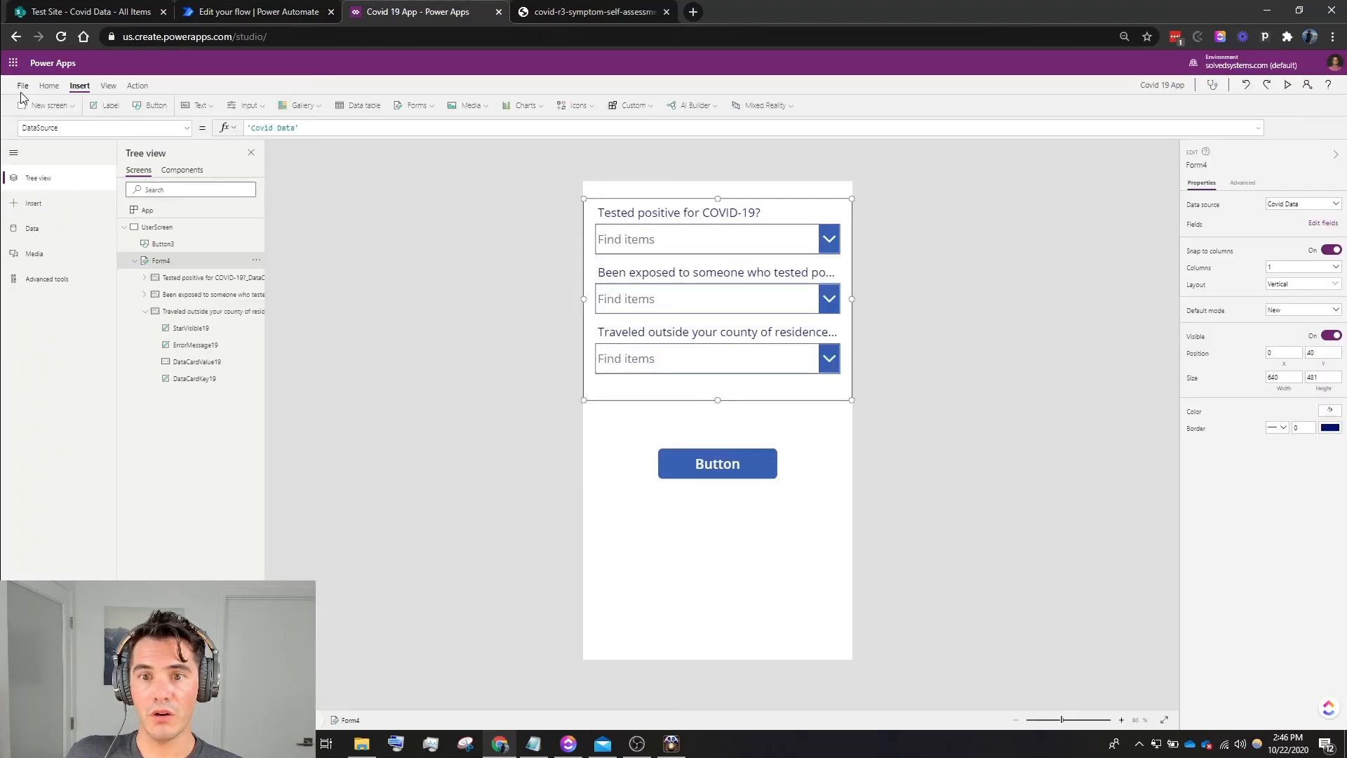
{"action": "left_click", "coordinate": [1291, 83]}
- Submit a test self-assessment answering YES to all three questions, and close the preview
{"action": "left_click", "coordinate": [815, 140]}
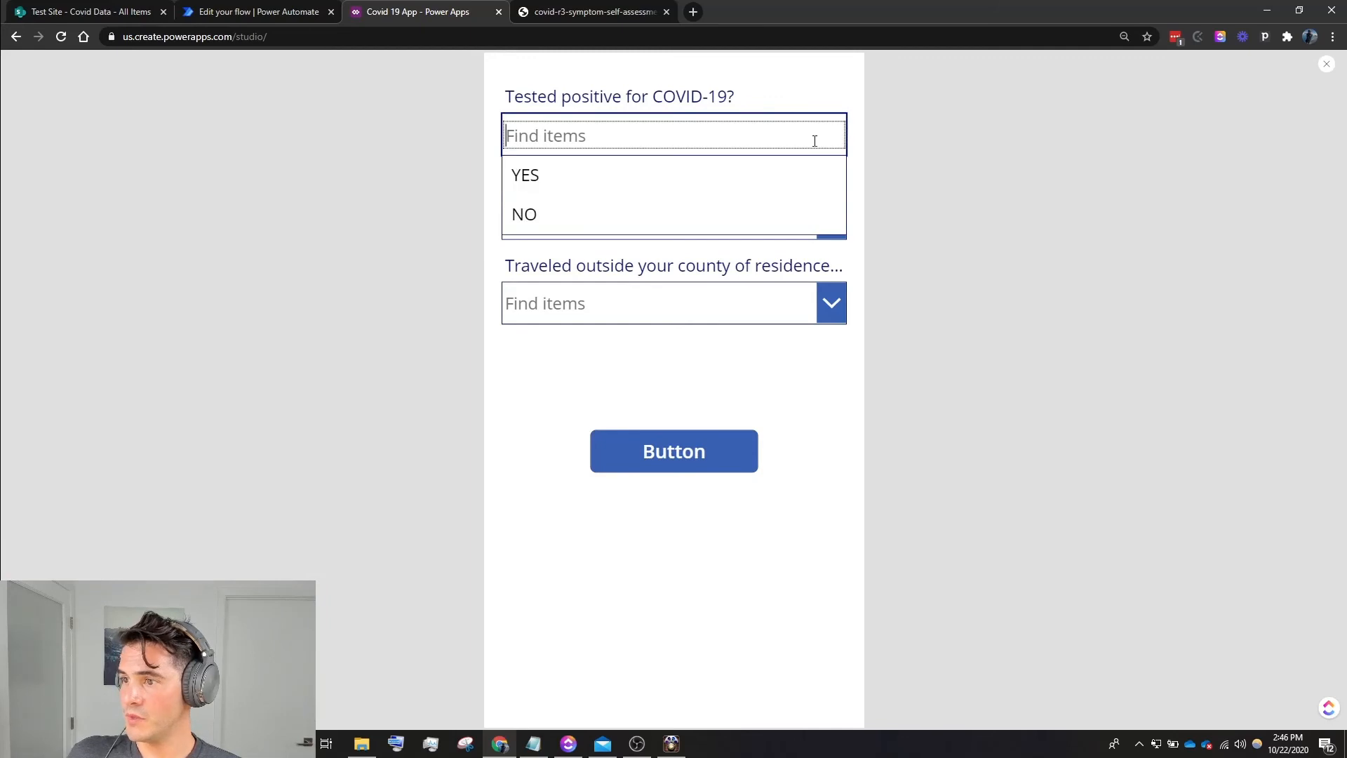
{"action": "left_click", "coordinate": [637, 173]}
{"action": "left_click", "coordinate": [838, 219]}
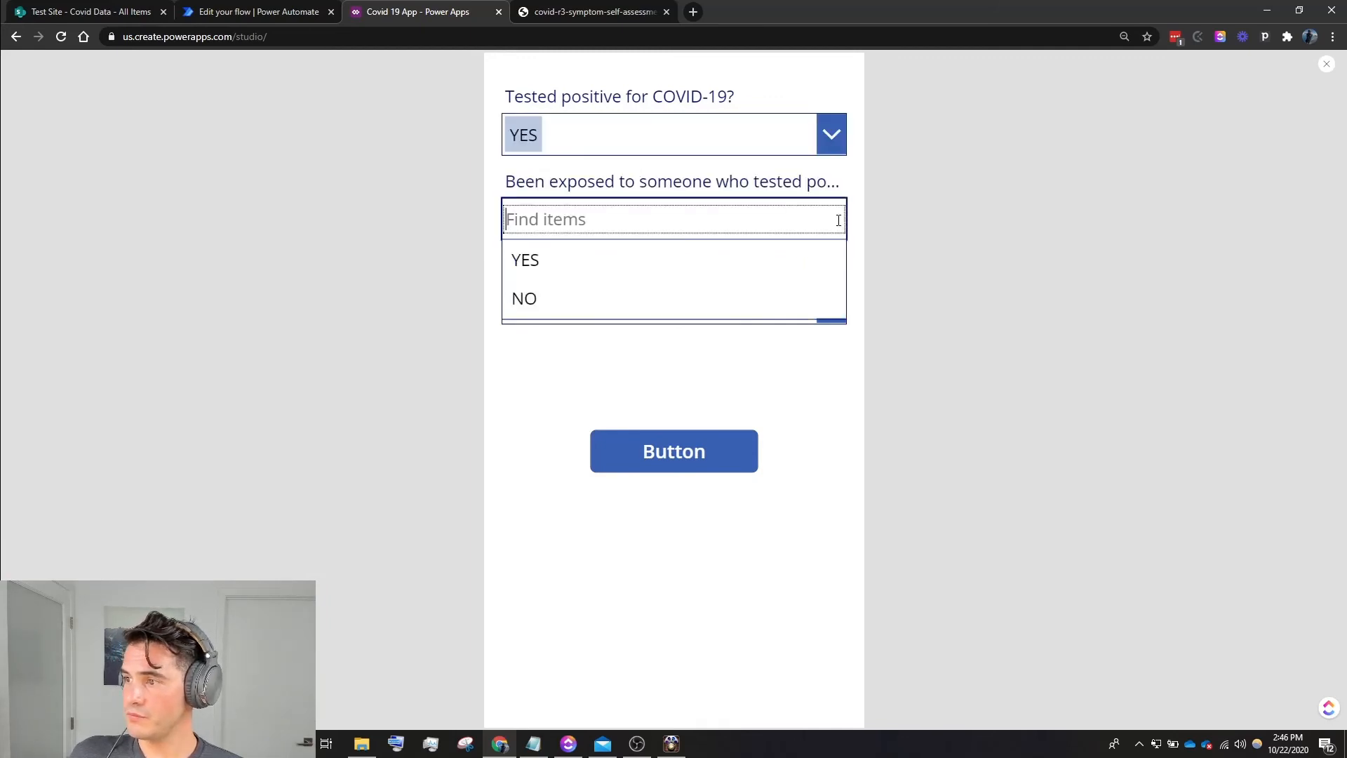
{"action": "left_click", "coordinate": [654, 247]}
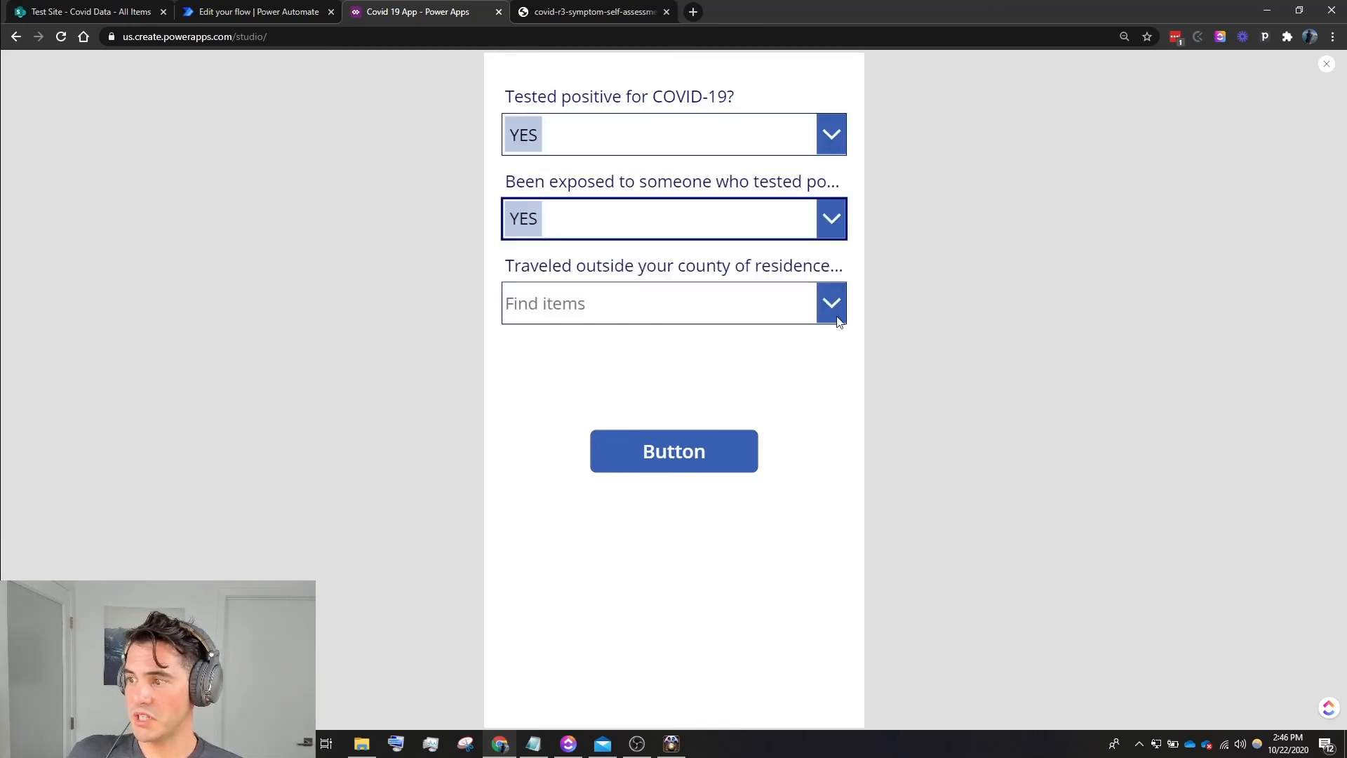
{"action": "left_click", "coordinate": [805, 304]}
{"action": "left_click", "coordinate": [722, 346]}
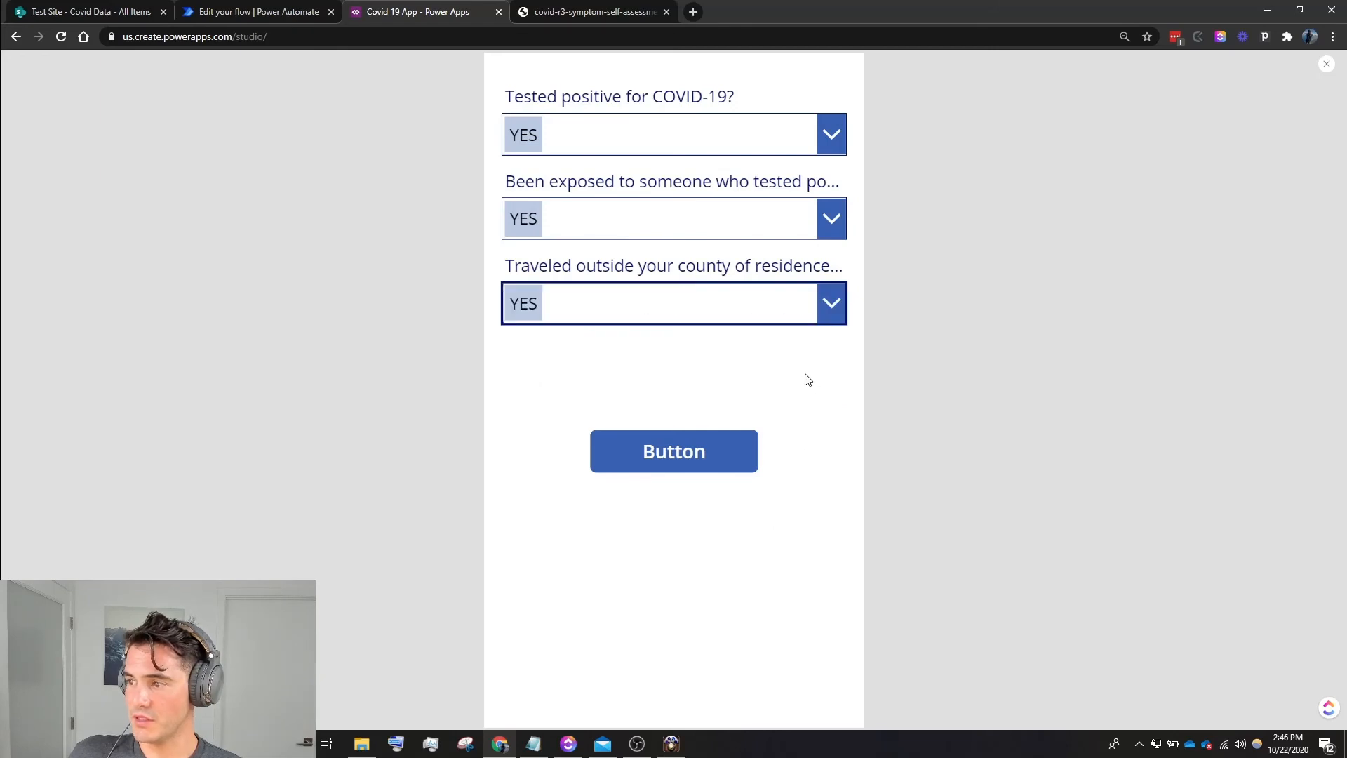
{"action": "left_click", "coordinate": [653, 454]}
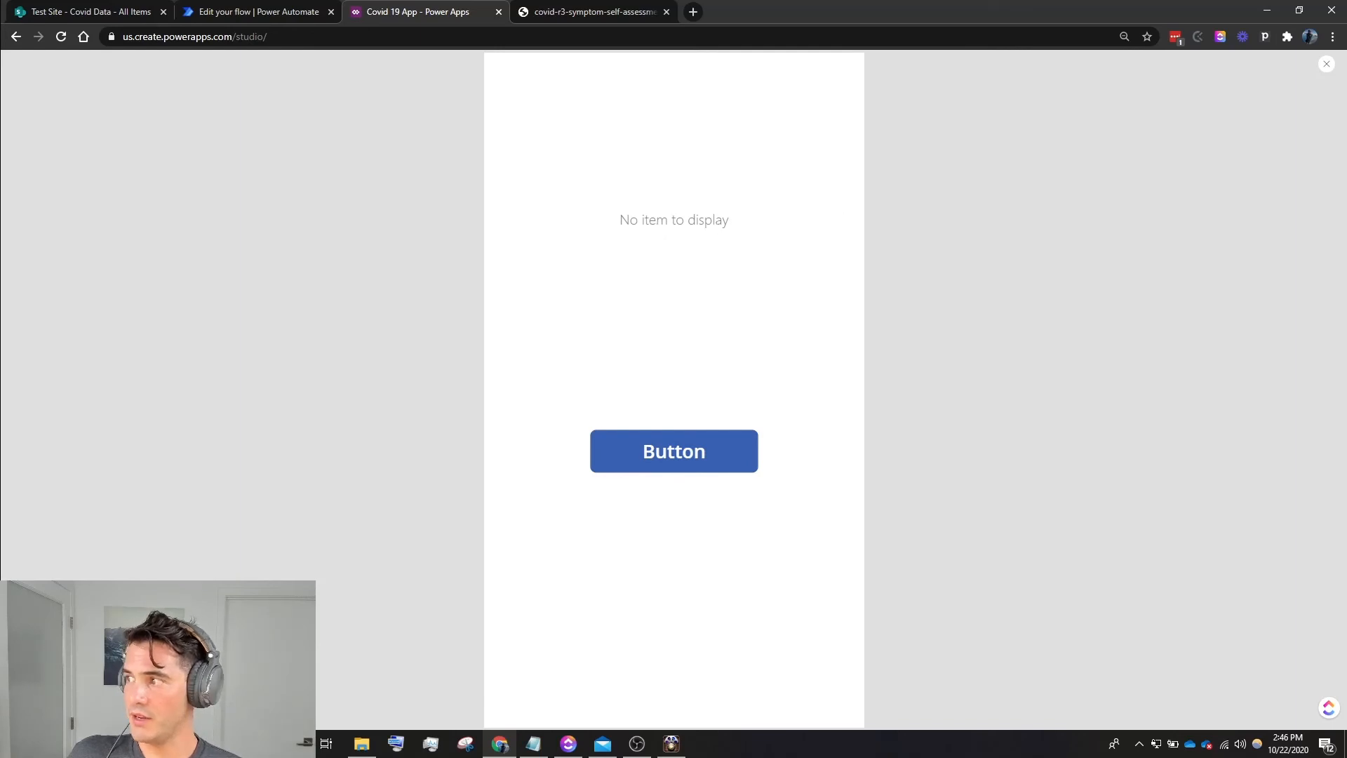
{"action": "left_click", "coordinate": [1326, 65]}
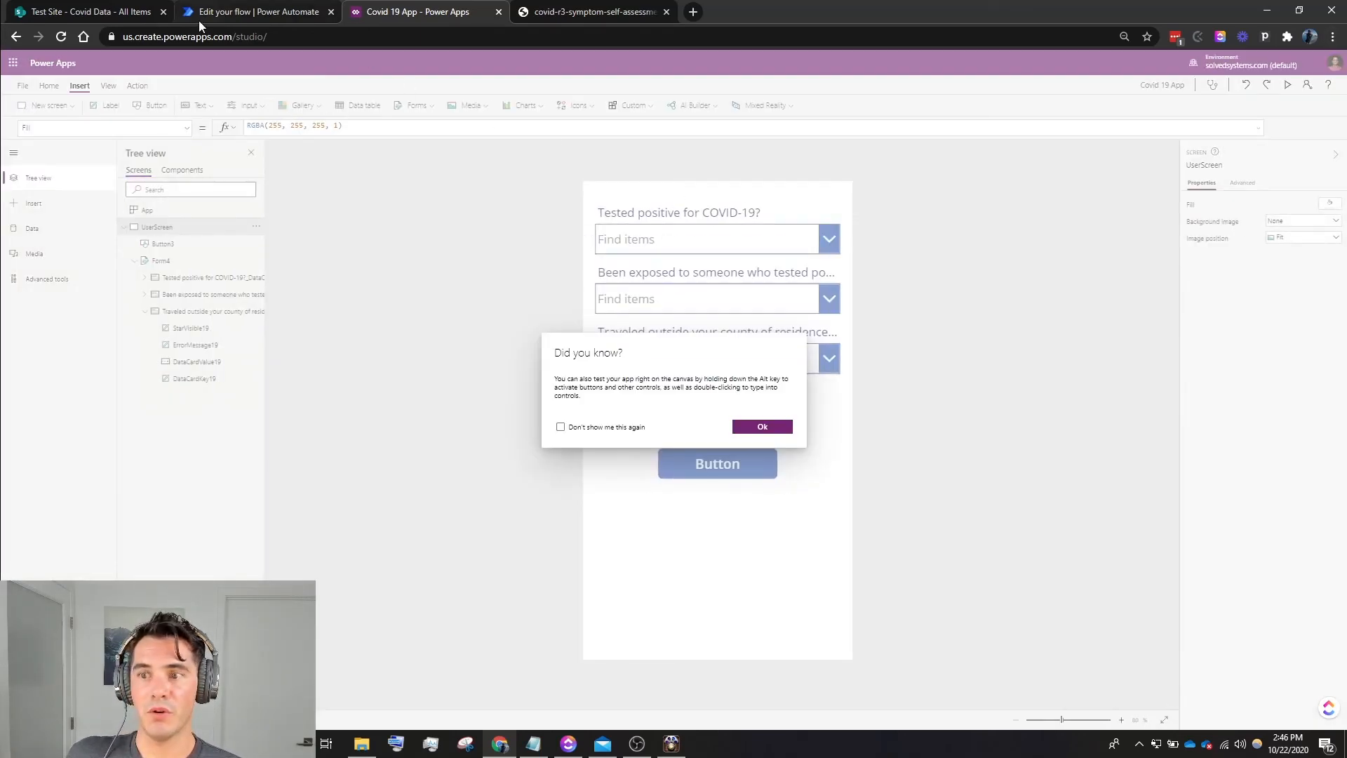
- Check the Covid Data list in SharePoint for the submitted entry, then open the alert flow's full run history in Power Automate
{"action": "left_click", "coordinate": [774, 428]}
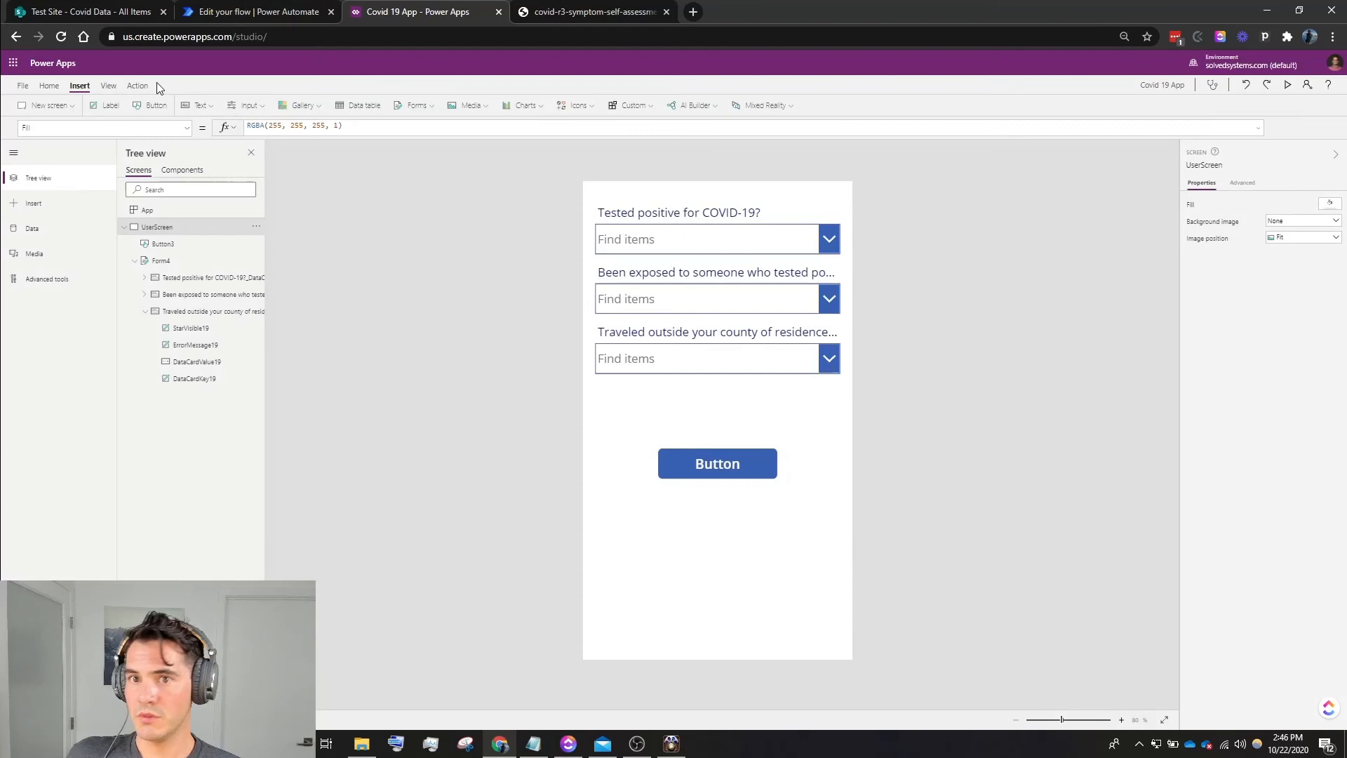
{"action": "left_click", "coordinate": [112, 12]}
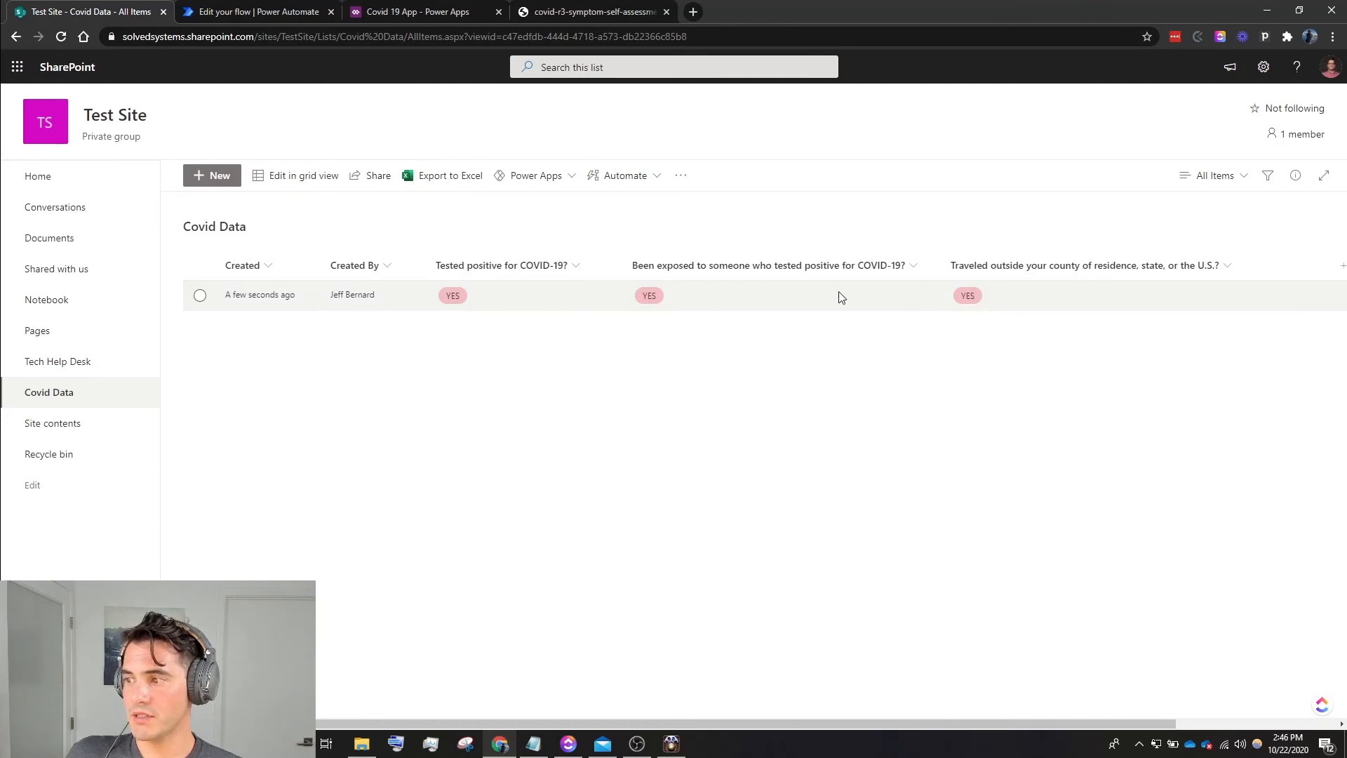
{"action": "left_click", "coordinate": [284, 12]}
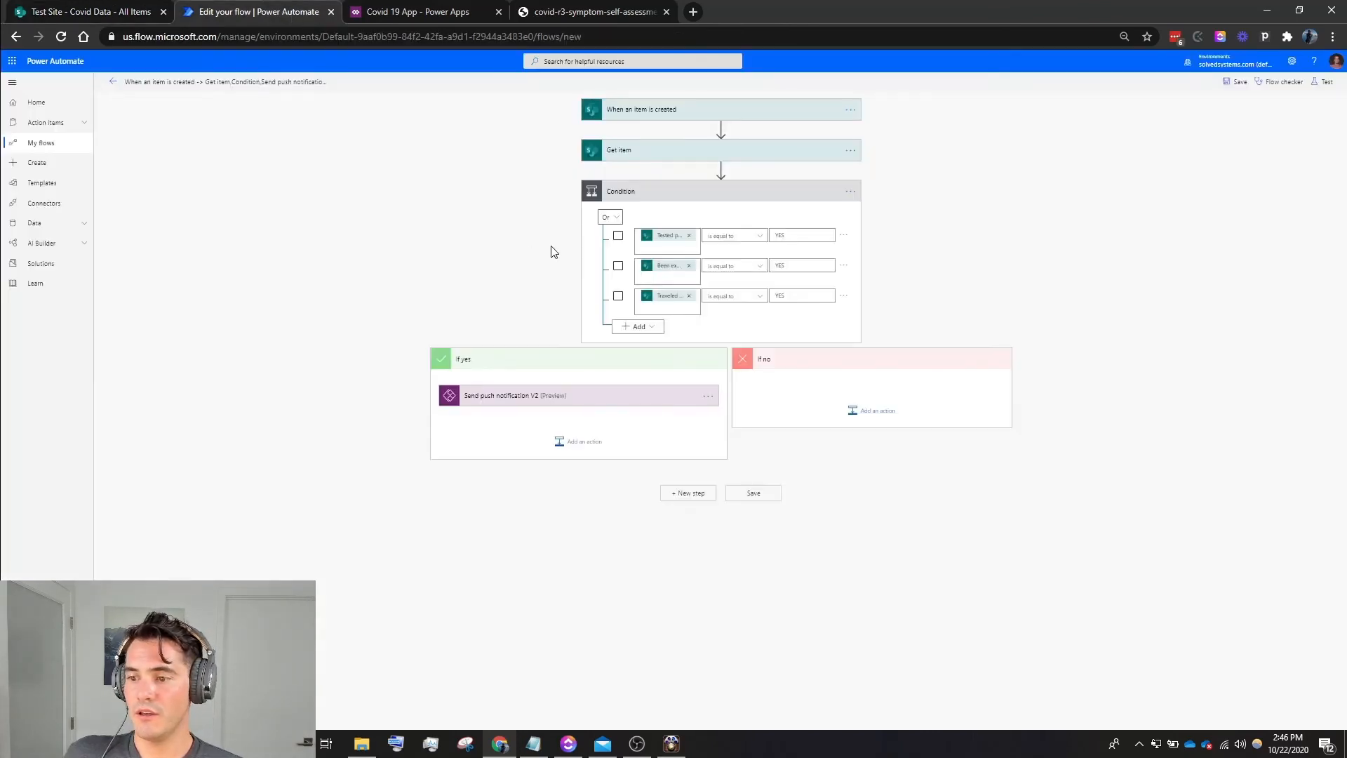
{"action": "left_click", "coordinate": [113, 81]}
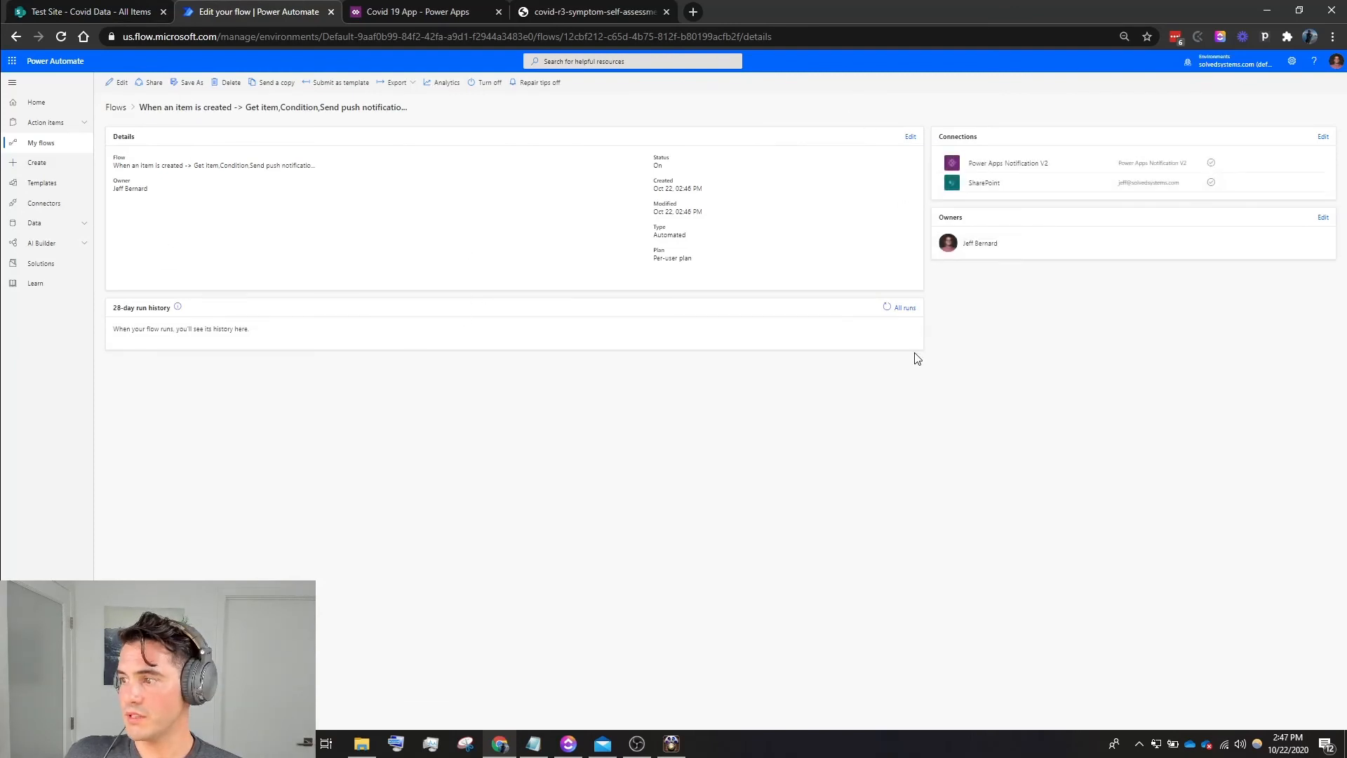
{"action": "left_click", "coordinate": [904, 308]}
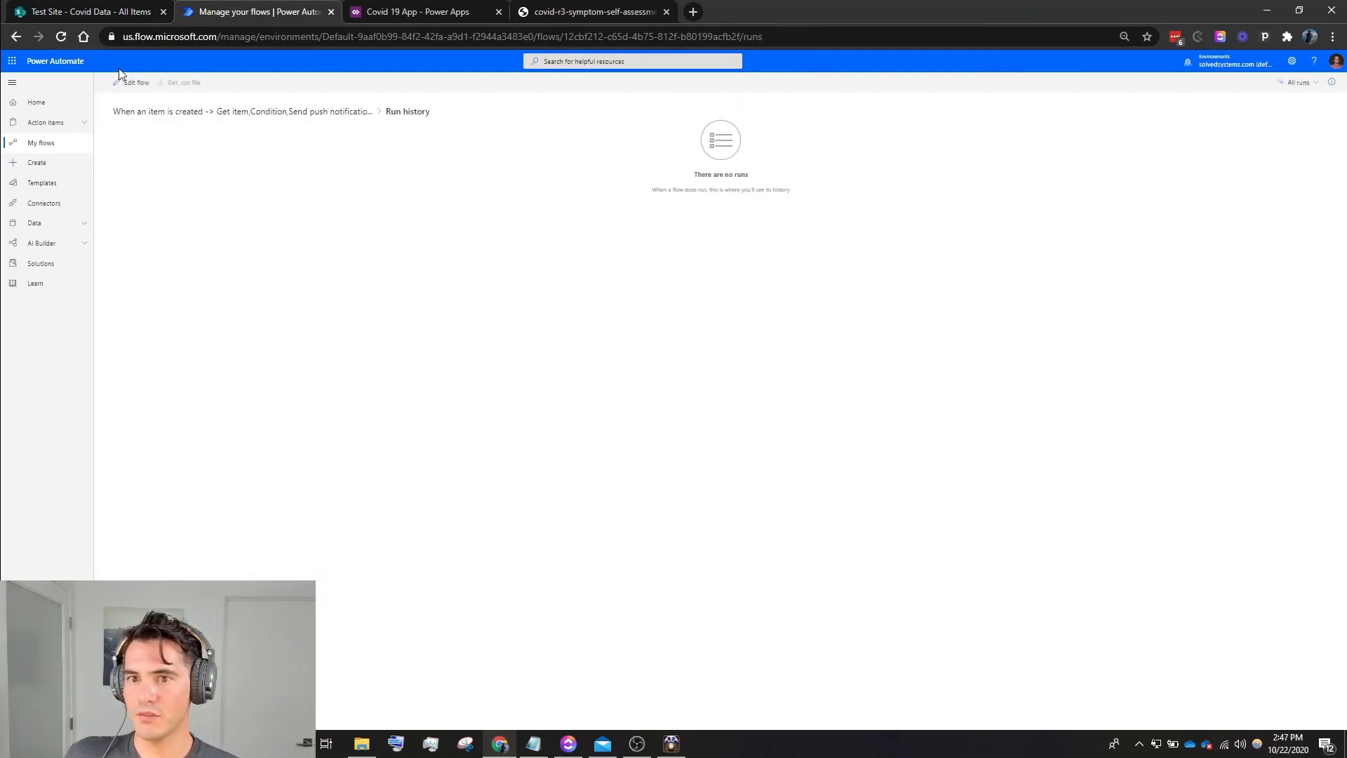
- Return to the alert flow's details page and reopen its run history to check for a new run
{"action": "left_click", "coordinate": [14, 36]}
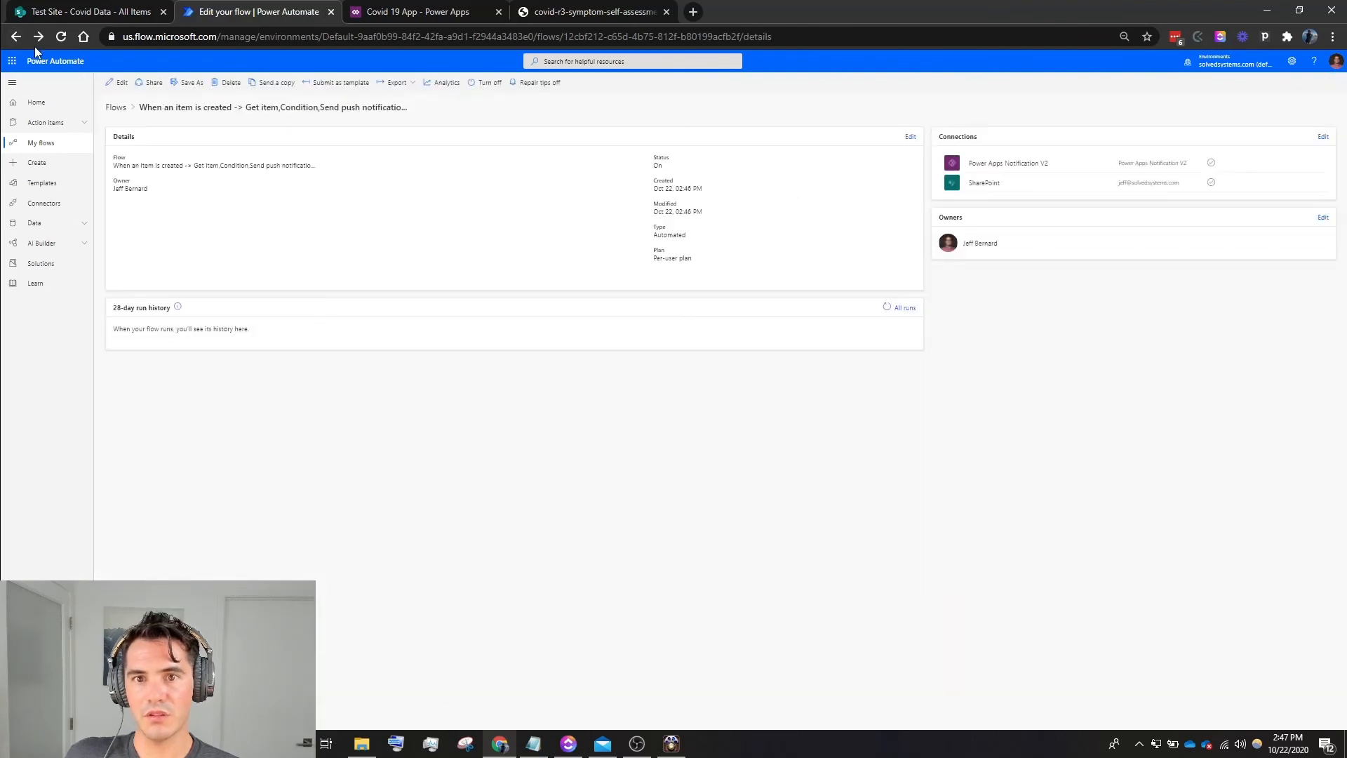
{"action": "left_click", "coordinate": [15, 36]}
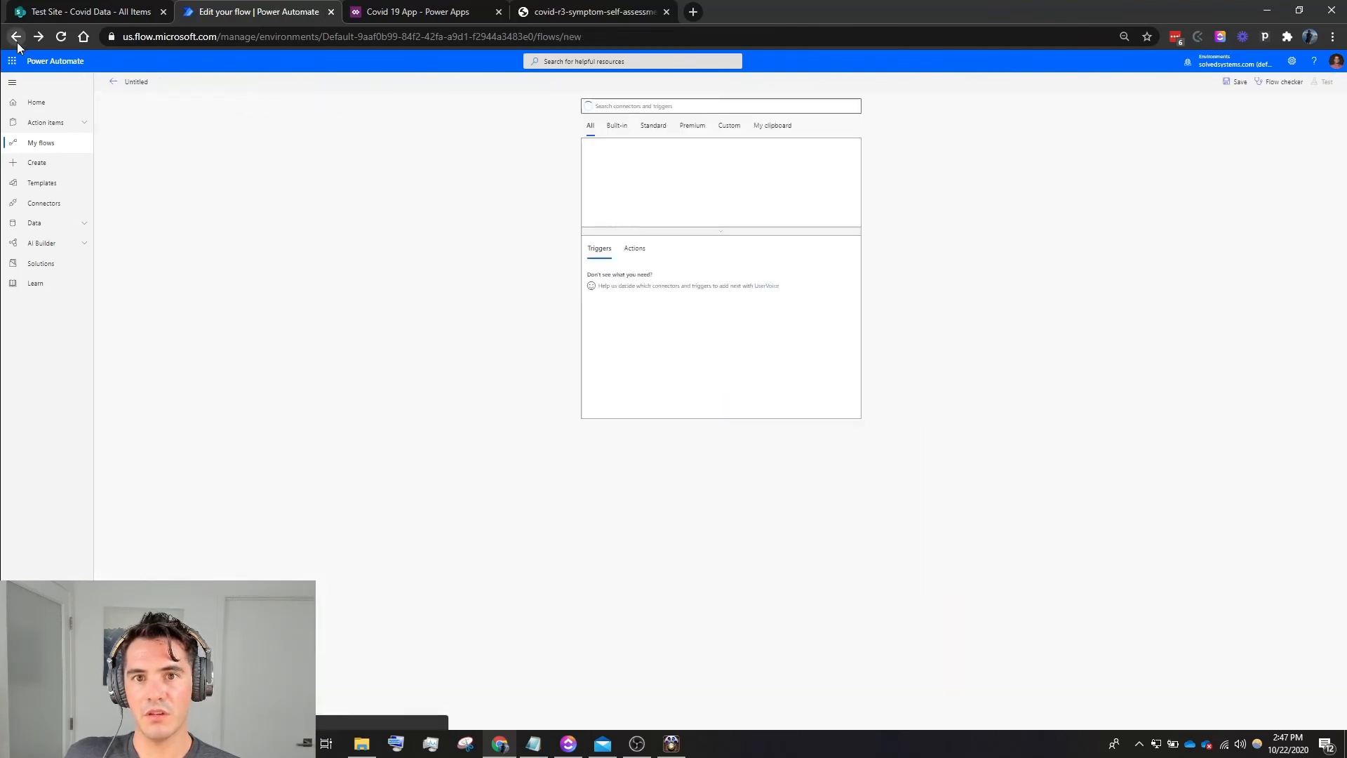
{"action": "left_click", "coordinate": [114, 82]}
{"action": "left_click", "coordinate": [738, 144]}
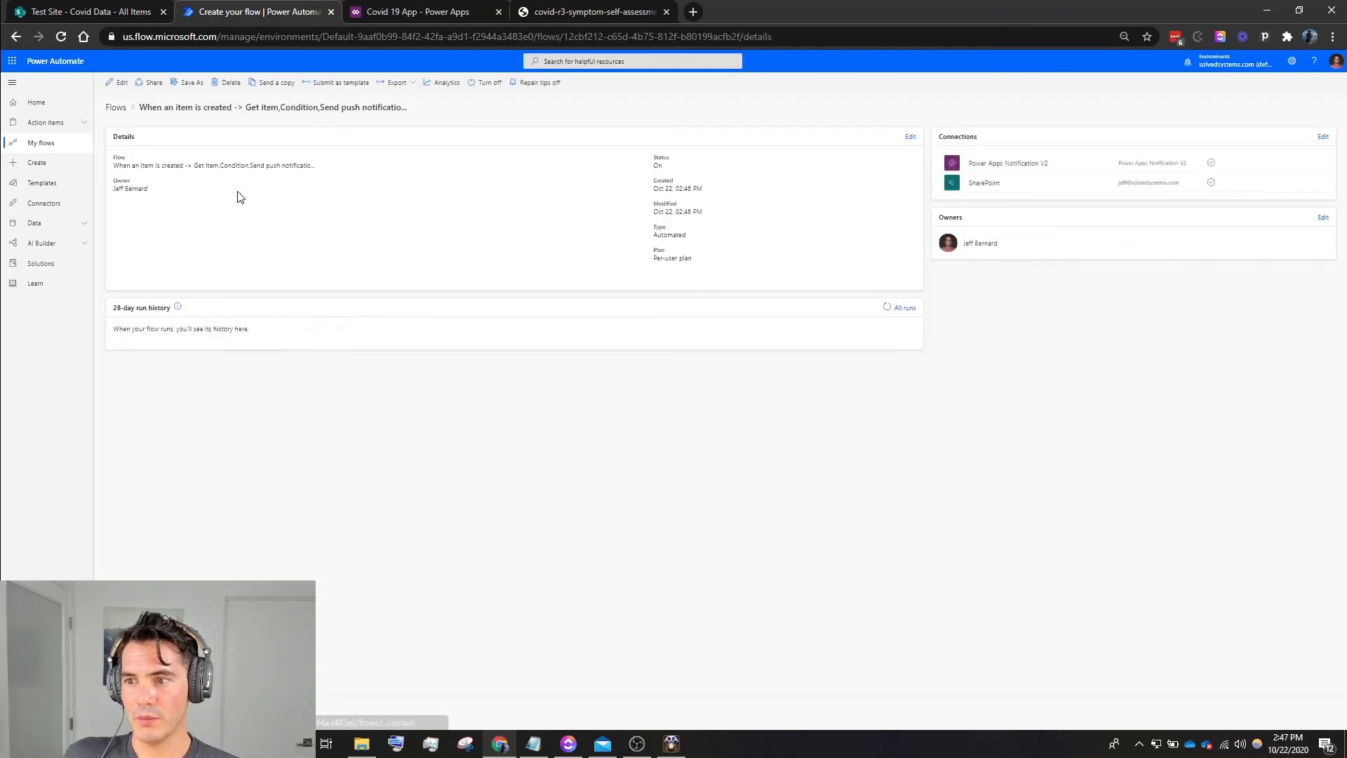
{"action": "left_click", "coordinate": [903, 307]}
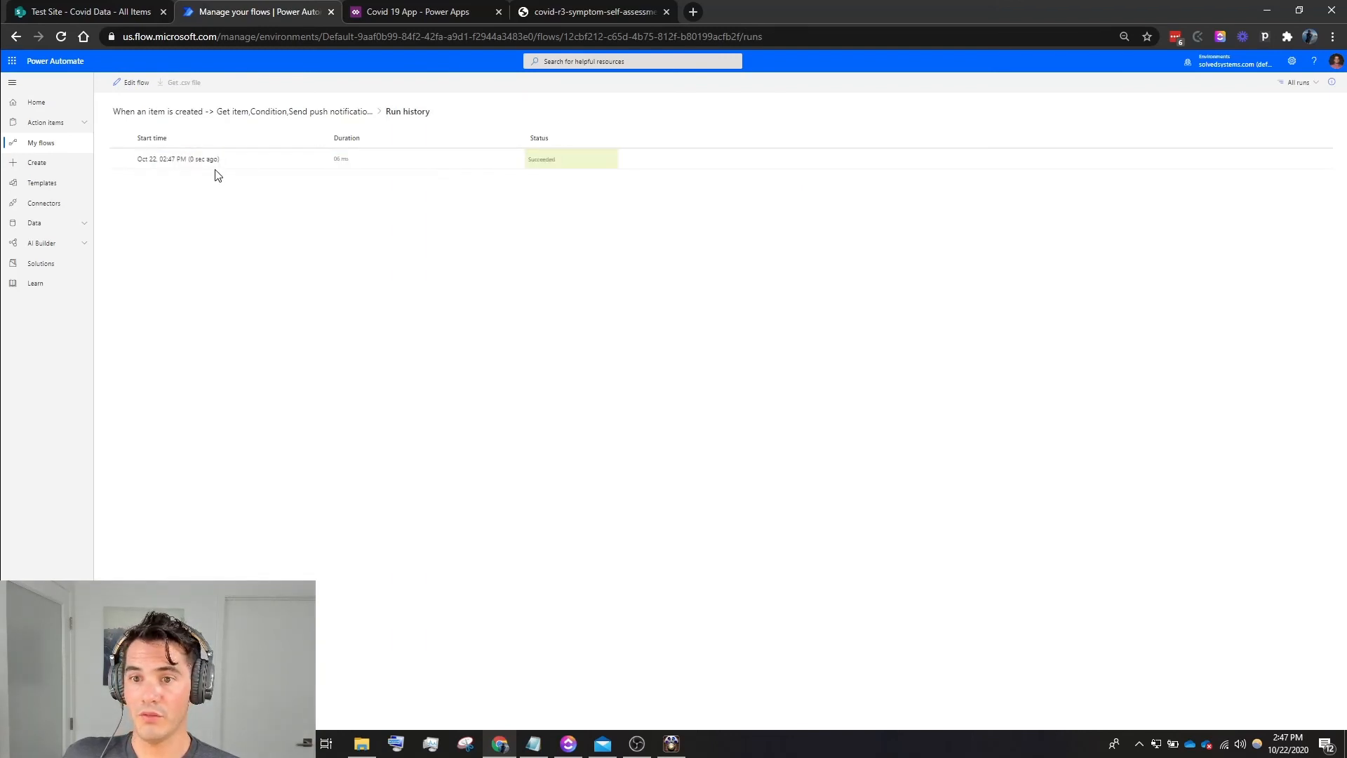
- Check the mirrored iPhone screen for the Covid 19 App push notification, then minimize the phone window
{"action": "left_click", "coordinate": [679, 748]}
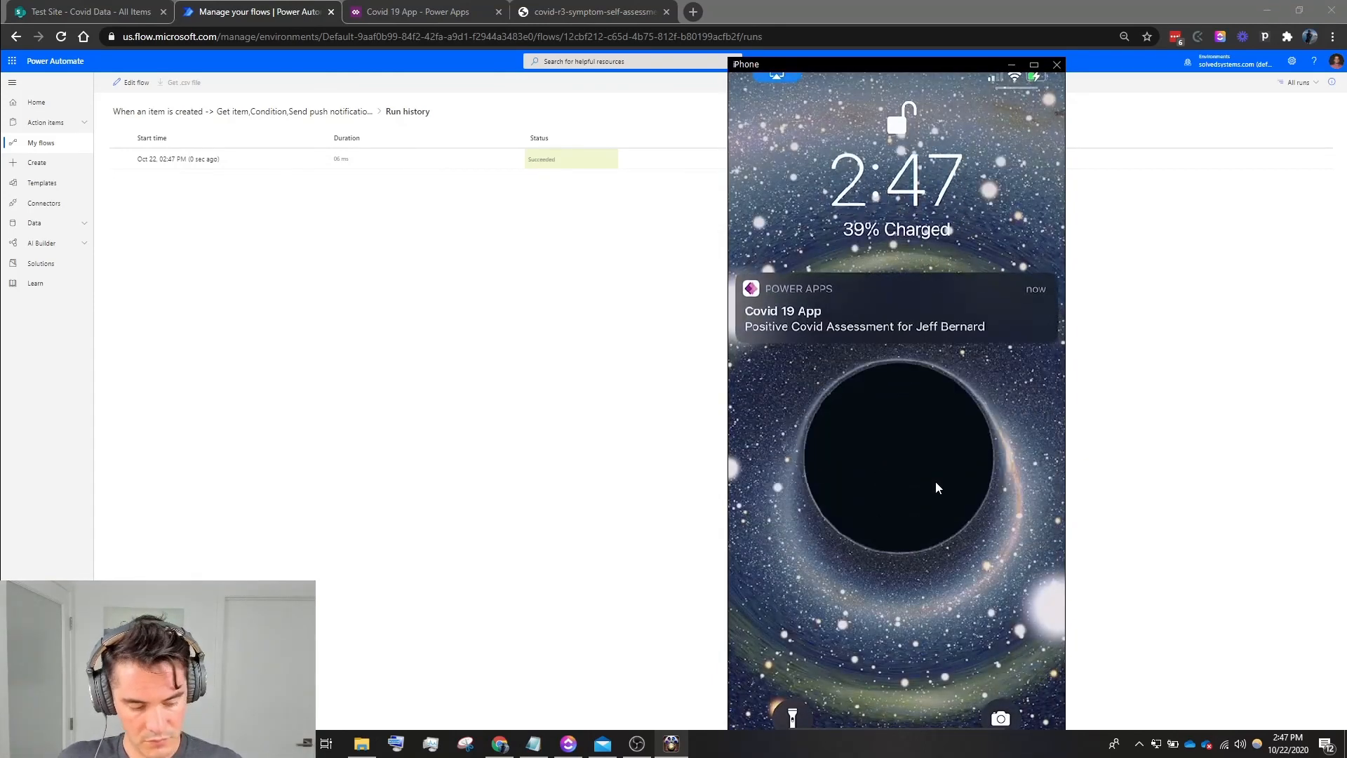
{"action": "left_click", "coordinate": [1220, 293]}
{"action": "left_click", "coordinate": [672, 744]}
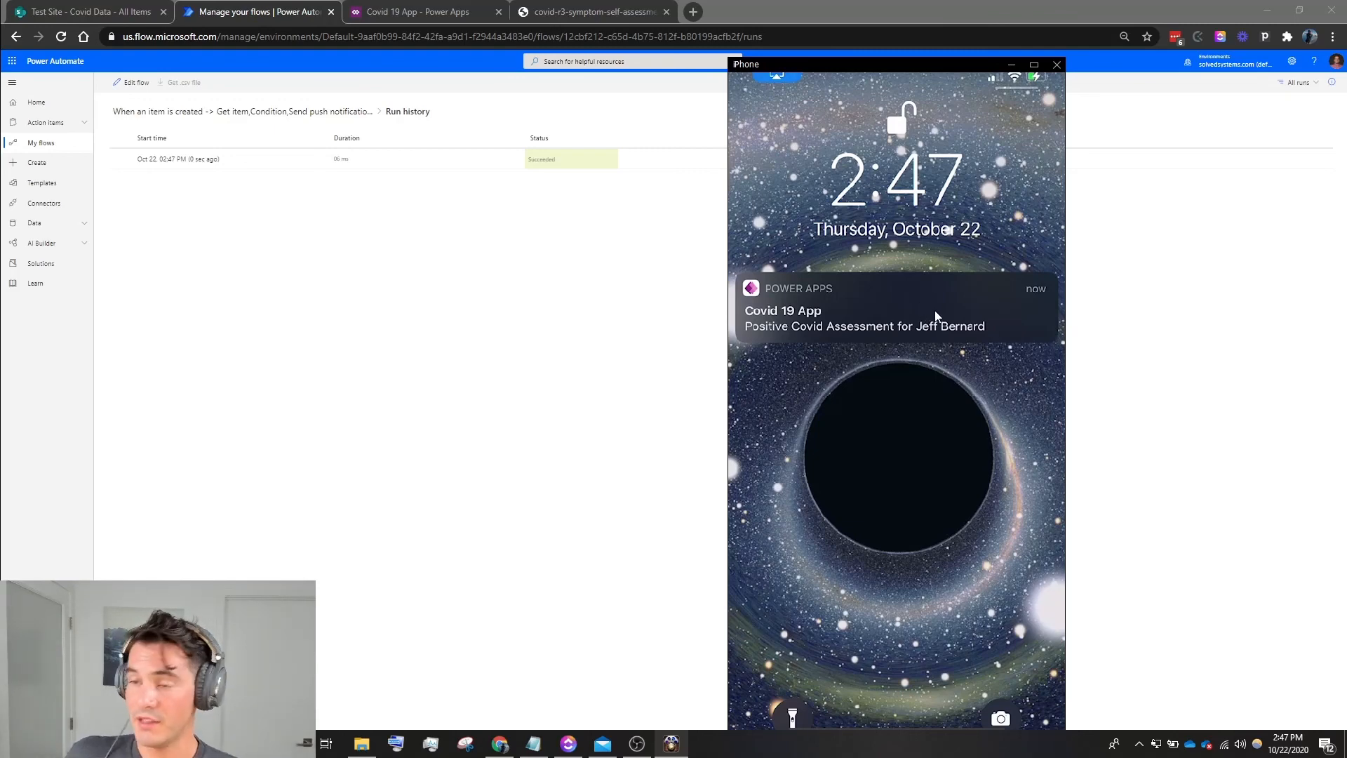
{"action": "left_click", "coordinate": [1012, 69]}
- Open the flow run from the history and examine the details of its When an item is created trigger and Get item action
{"action": "left_click", "coordinate": [204, 162]}
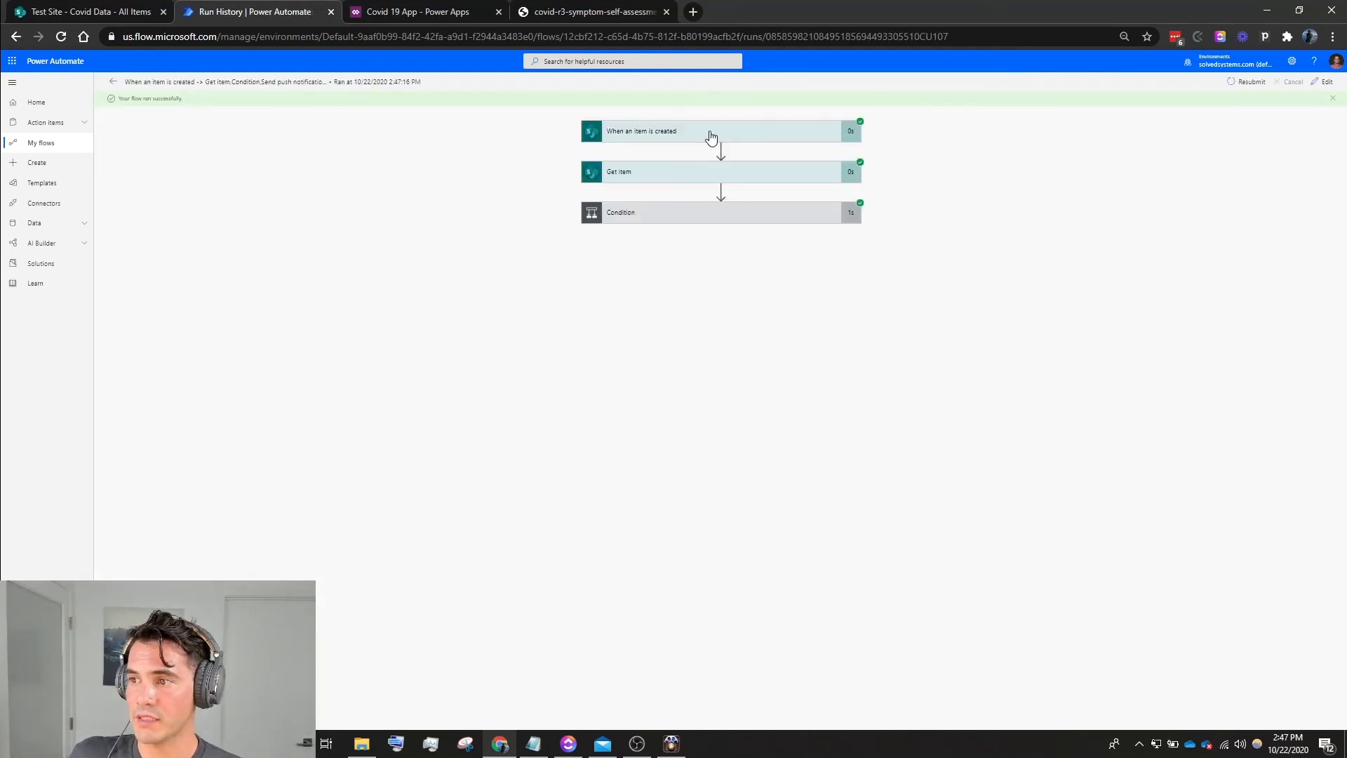
{"action": "left_click", "coordinate": [711, 135]}
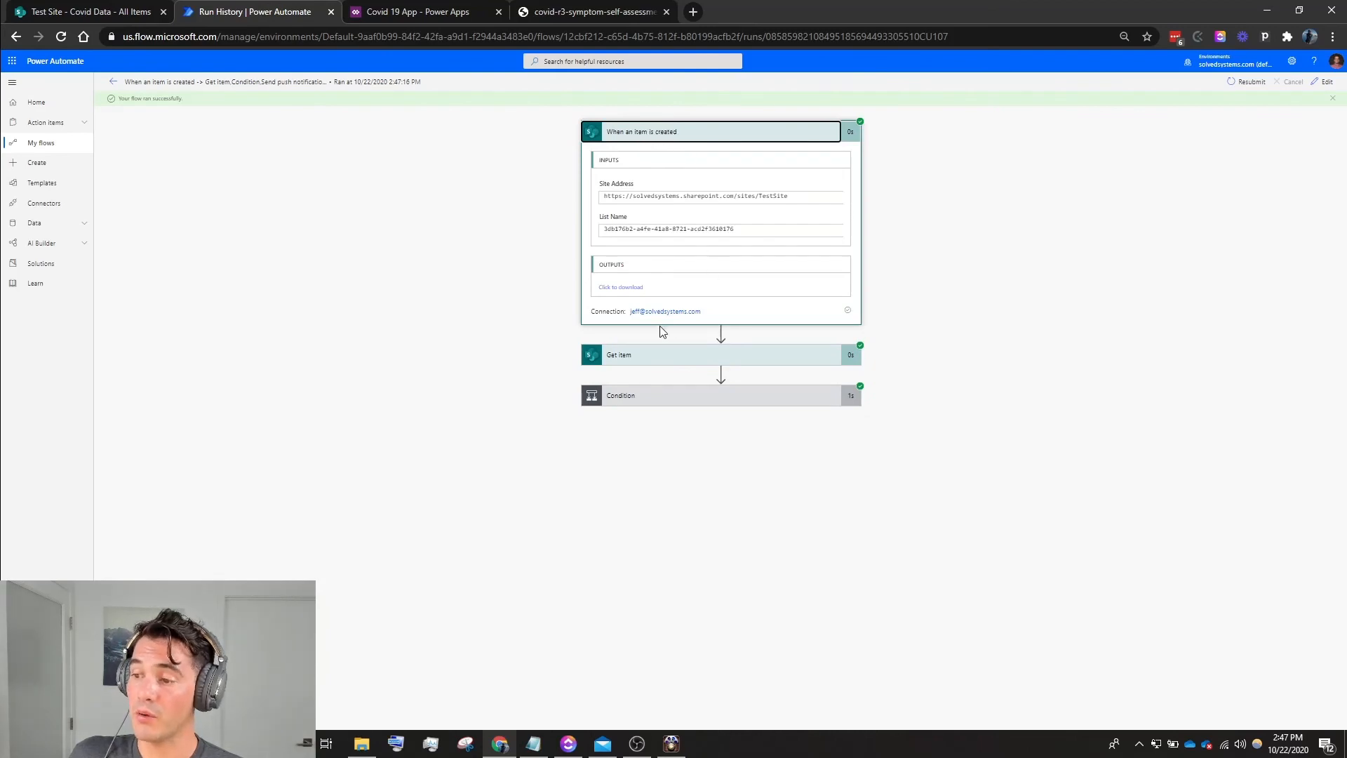
{"action": "left_click", "coordinate": [672, 360]}
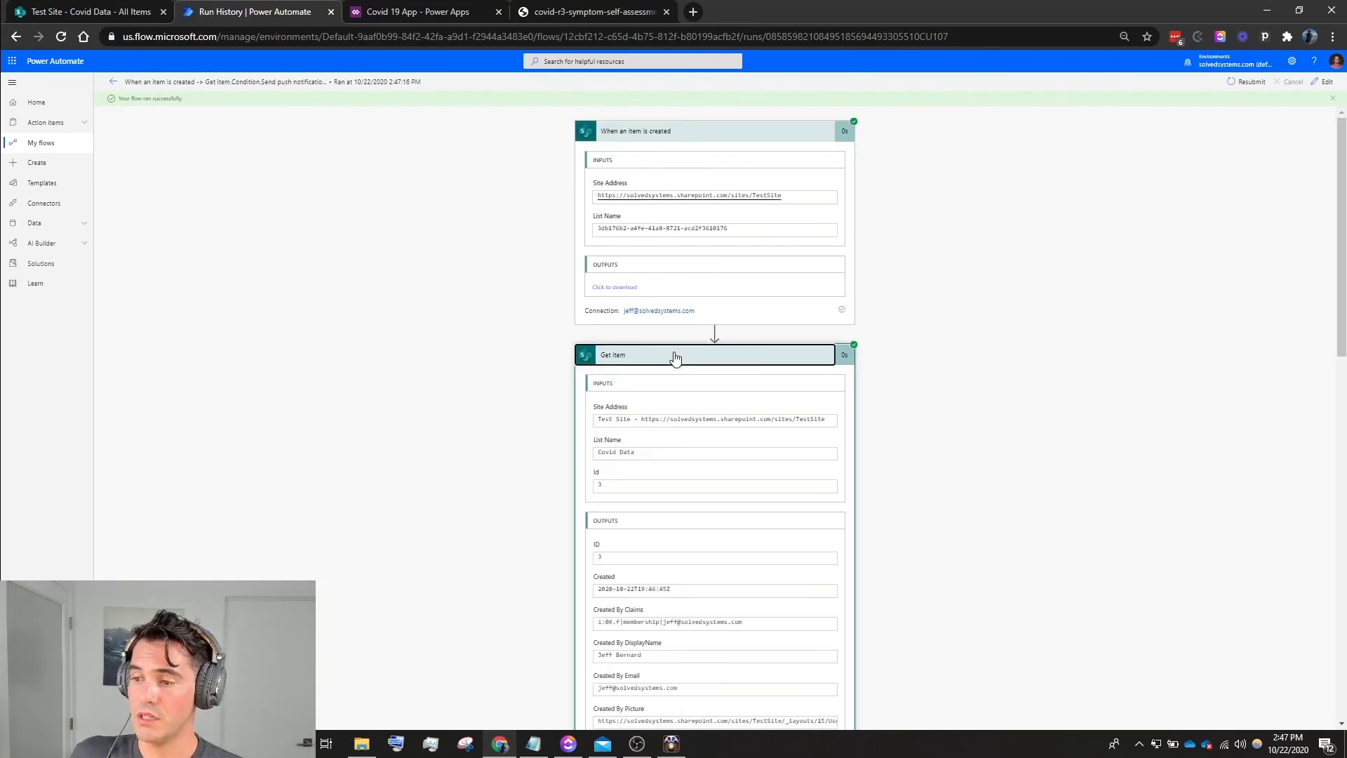
{"action": "scroll", "coordinate": [667, 144], "scroll_direction": "down", "scroll_amount": 2}
{"action": "scroll", "coordinate": [668, 143], "scroll_direction": "up", "scroll_amount": 2}
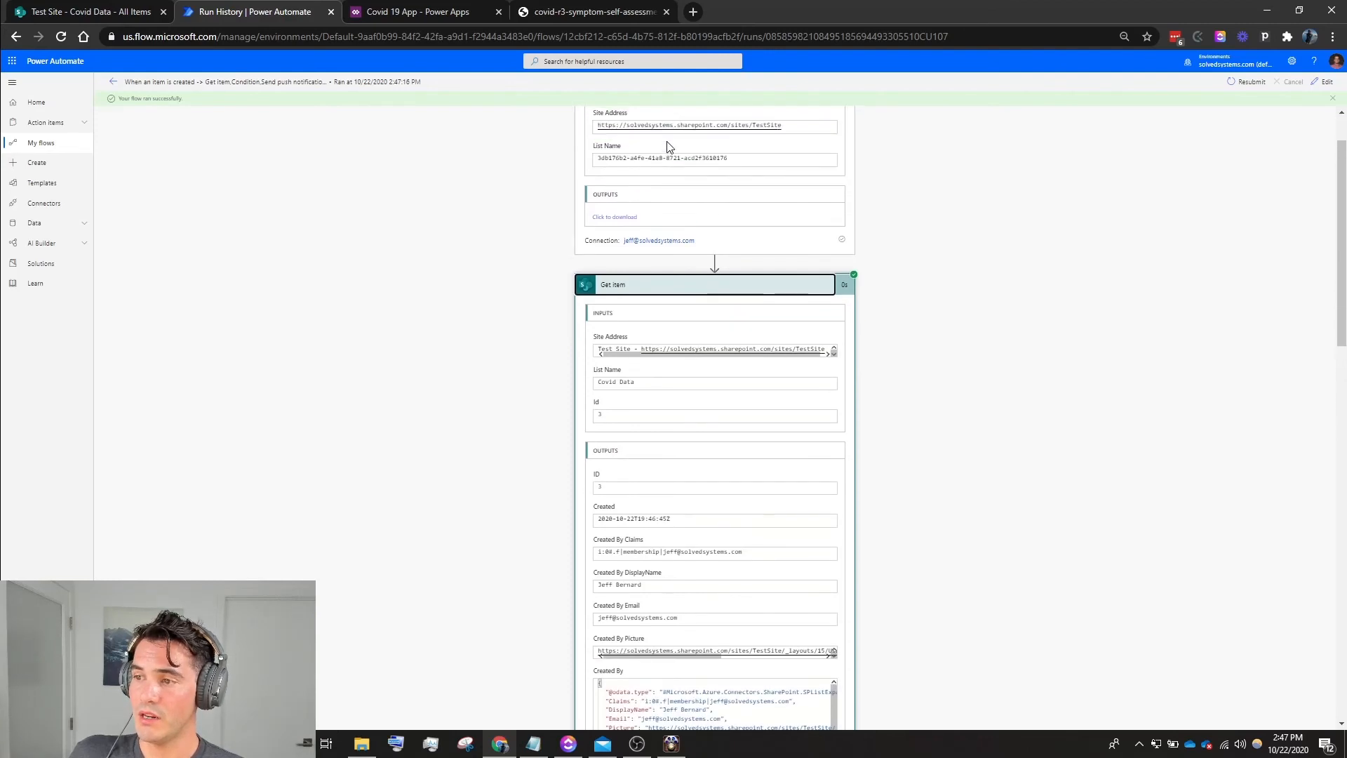
{"action": "scroll", "coordinate": [621, 228], "scroll_direction": "down", "scroll_amount": 3}
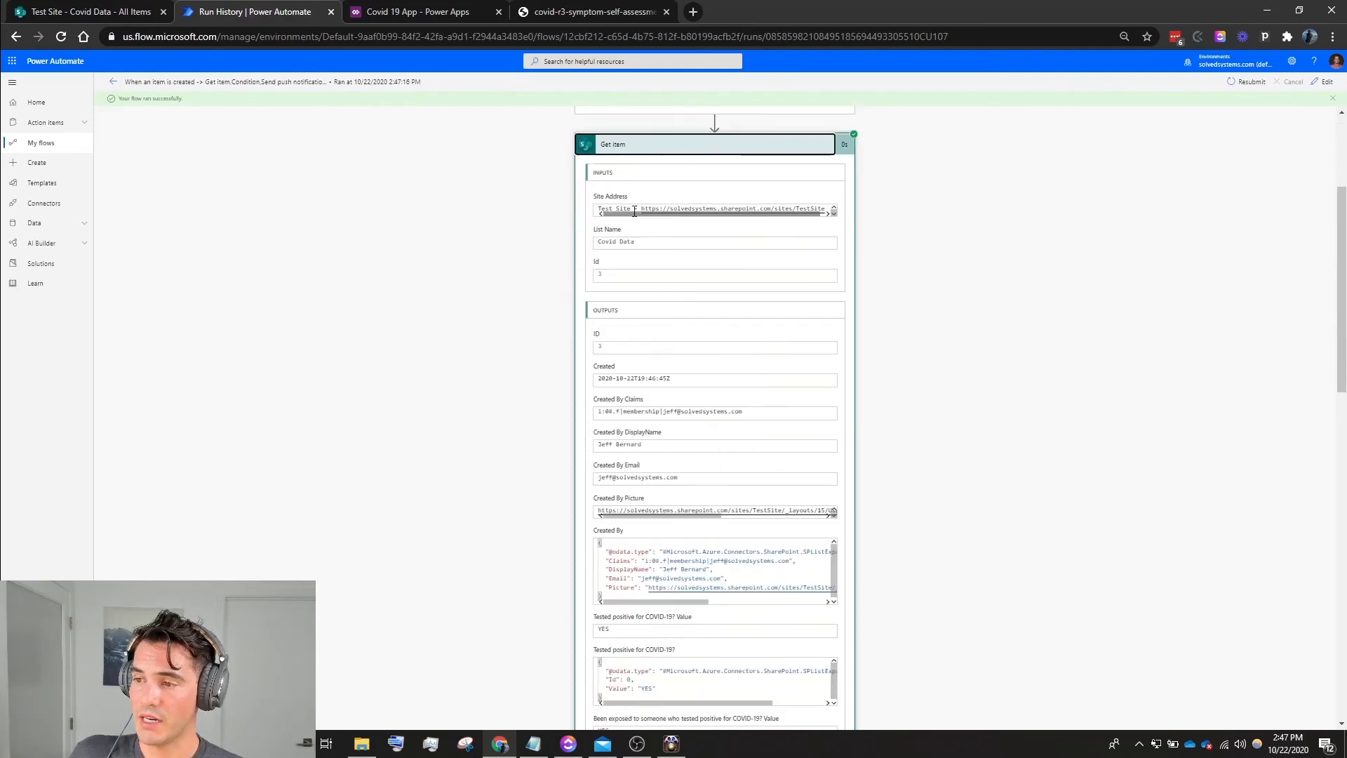
{"action": "left_click", "coordinate": [618, 145]}
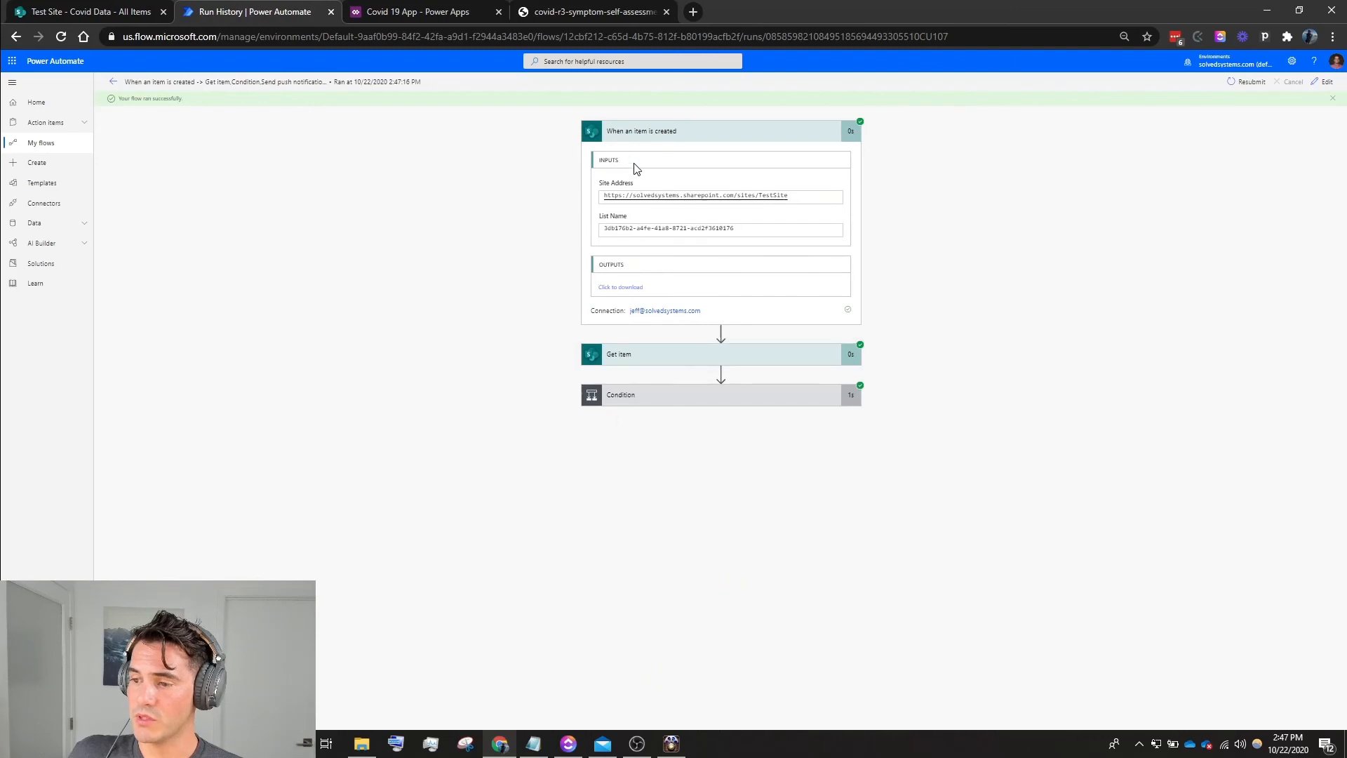
- Examine the run's Condition result and the Send push notification V2 details in the If yes branch
{"action": "left_click", "coordinate": [624, 397]}
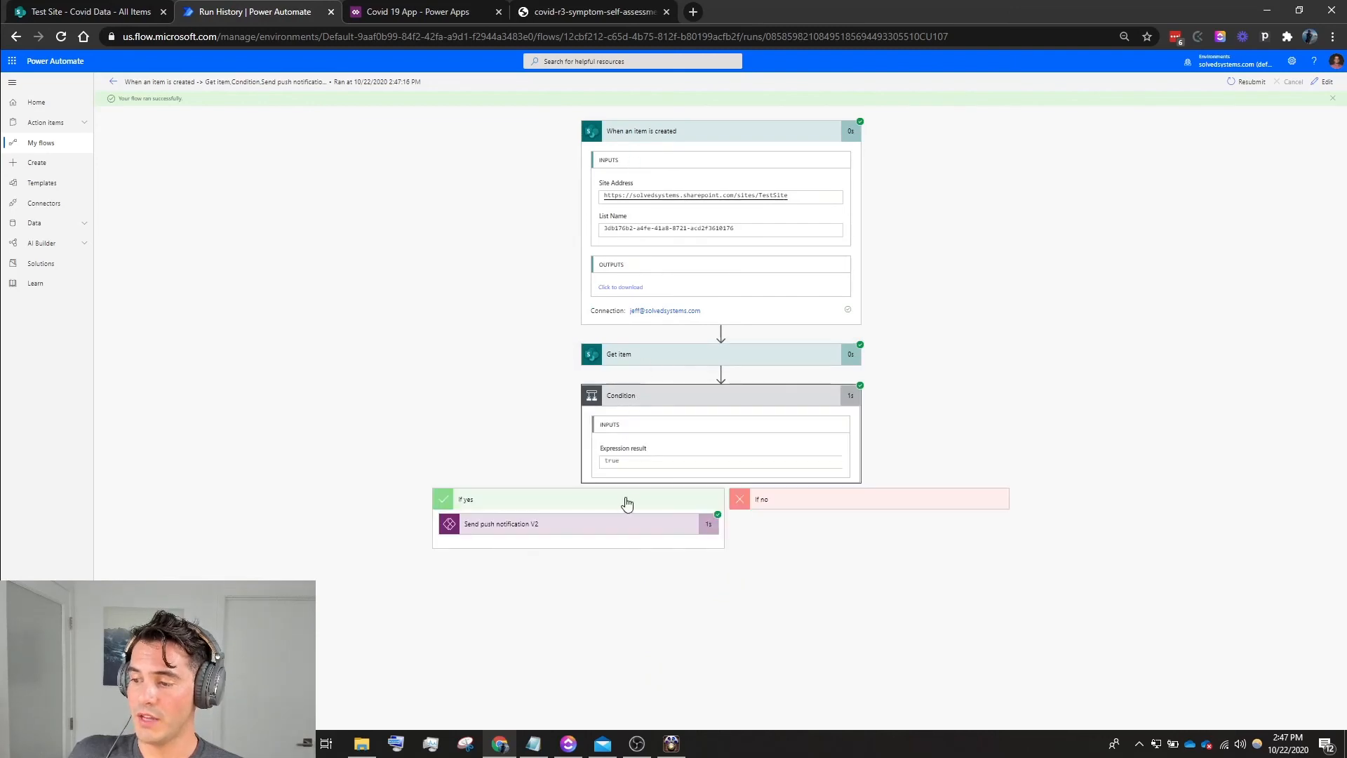
{"action": "left_click", "coordinate": [597, 524]}
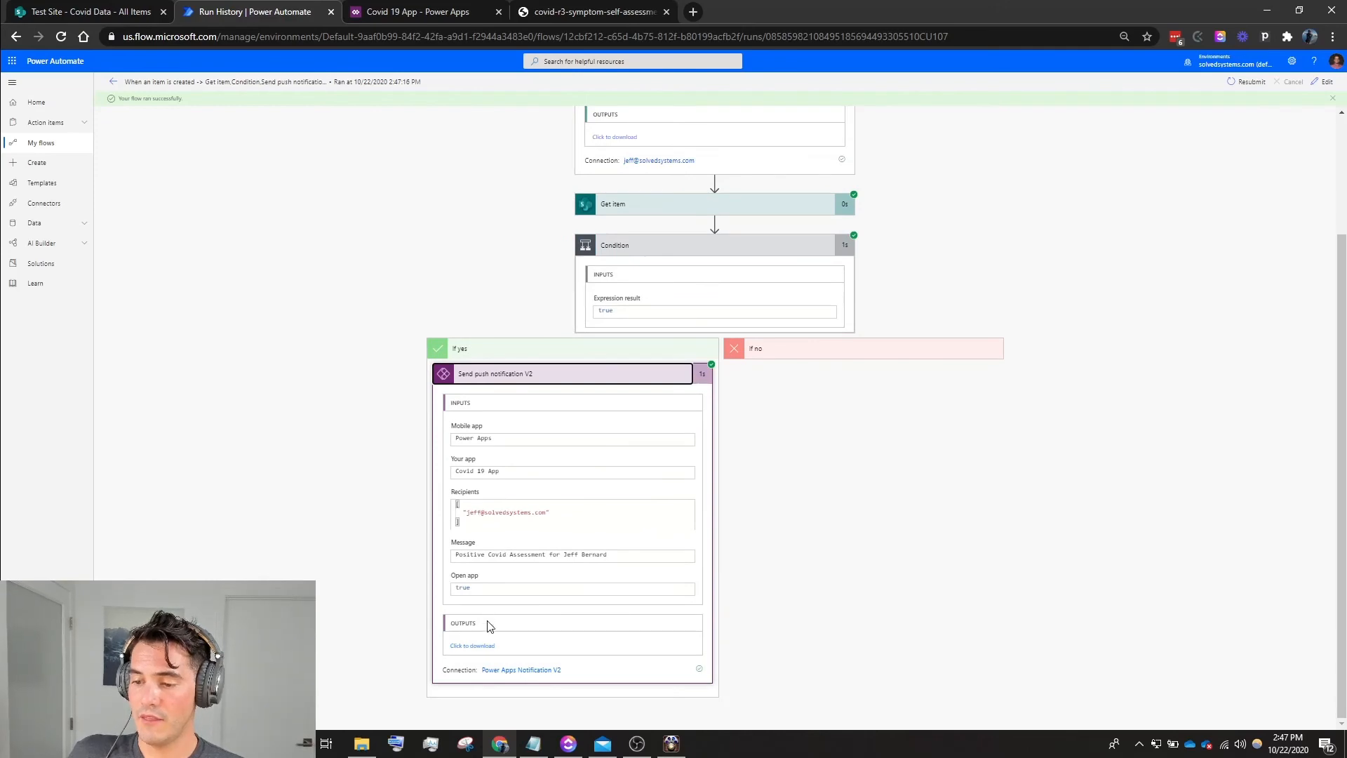
{"action": "left_click", "coordinate": [552, 379]}
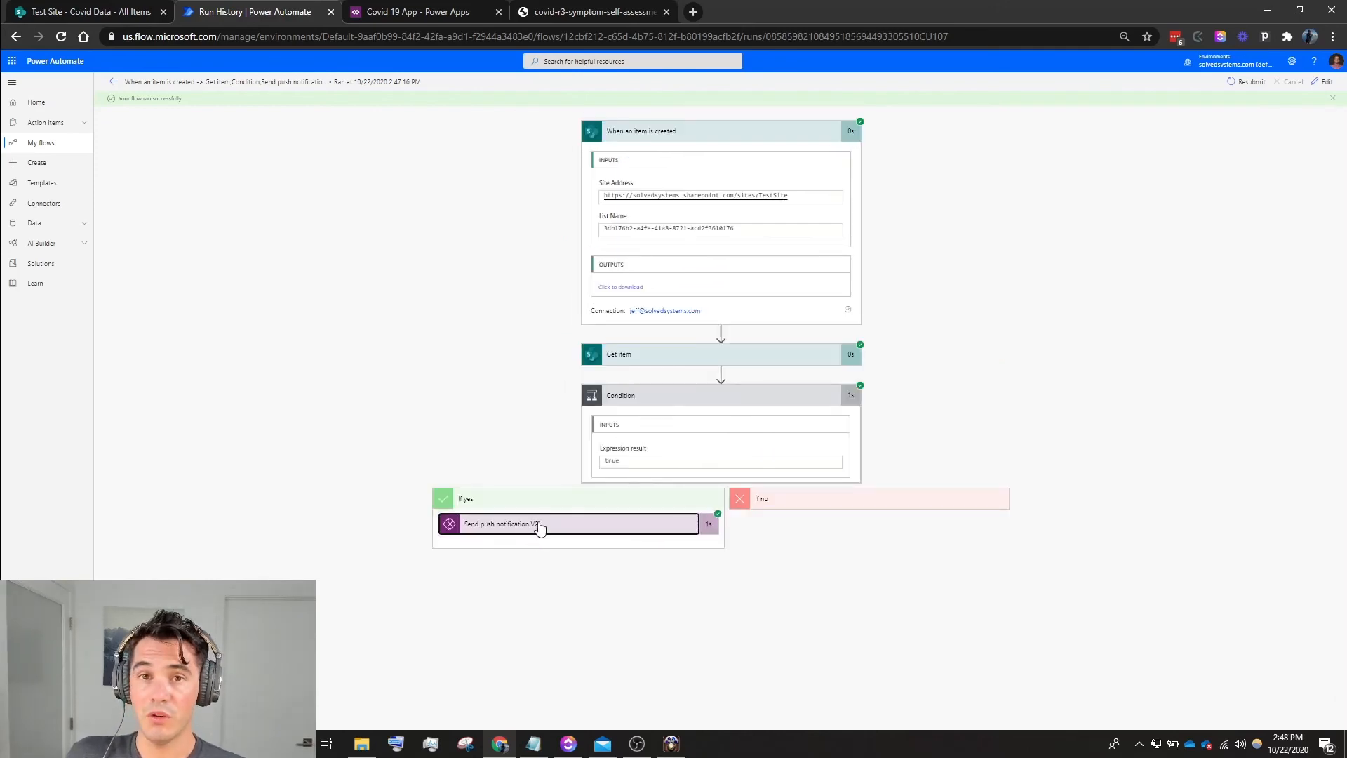